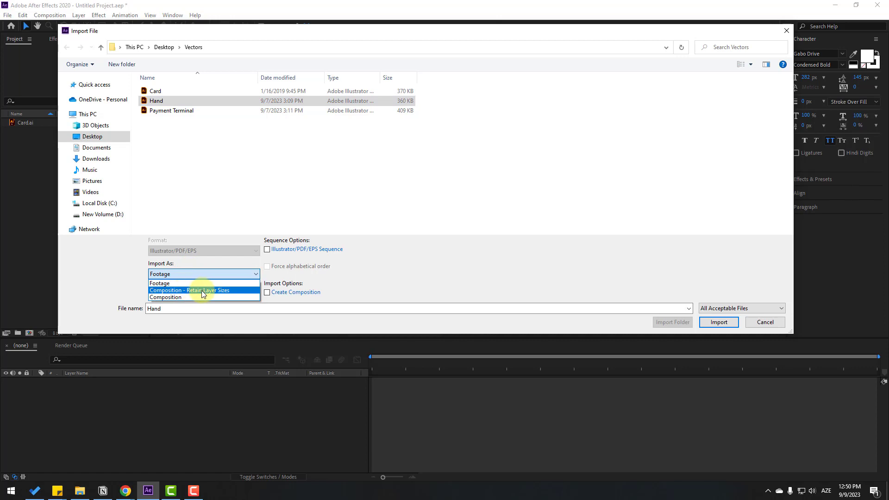
Import the Hand Illustrator file as Composition - Retain Layer Sizes and select the resulting Hand composition.
{"action": "left_click", "coordinate": [217, 290]}
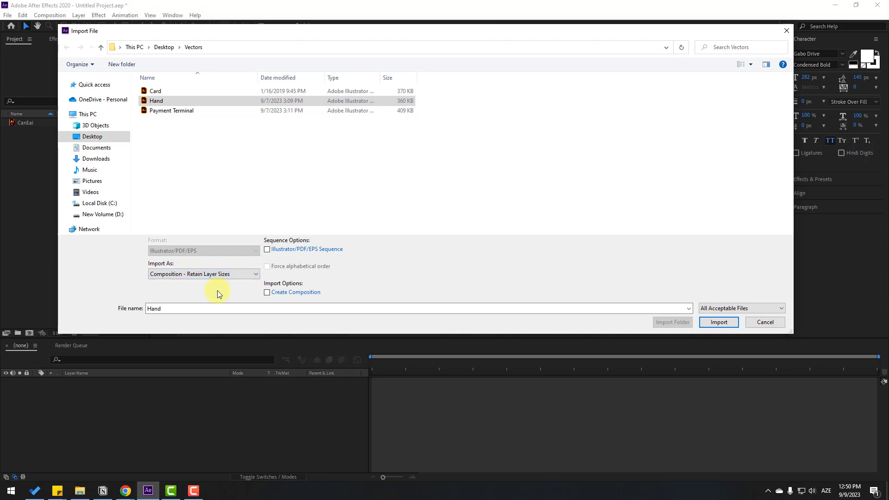
{"action": "left_click", "coordinate": [704, 323]}
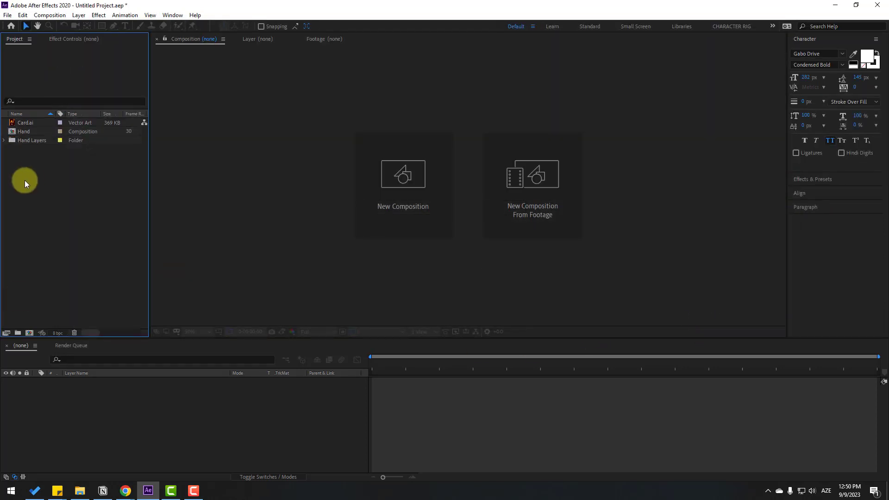
{"action": "left_click", "coordinate": [24, 132]}
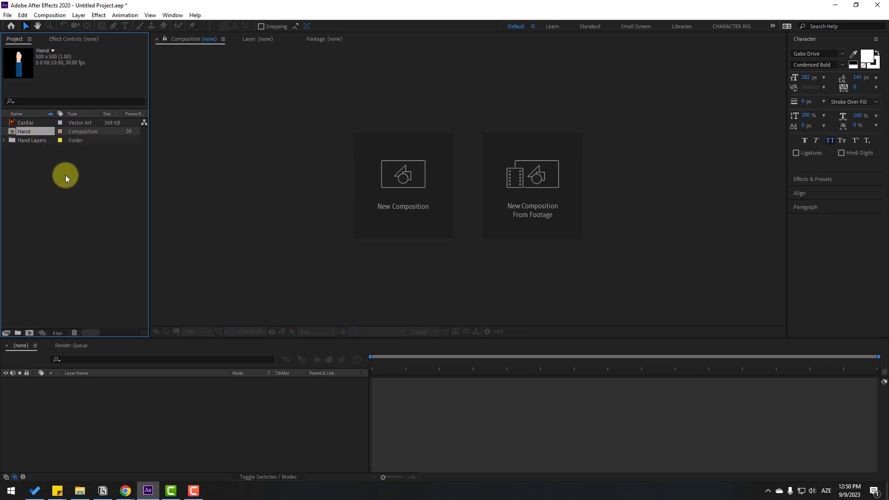
Import the Payment Terminal Illustrator file from the Vectors folder as Composition - Retain Layer Sizes.
{"action": "right_click", "coordinate": [65, 175]}
{"action": "mouse_move", "coordinate": [88, 217]}
{"action": "left_click", "coordinate": [230, 219]}
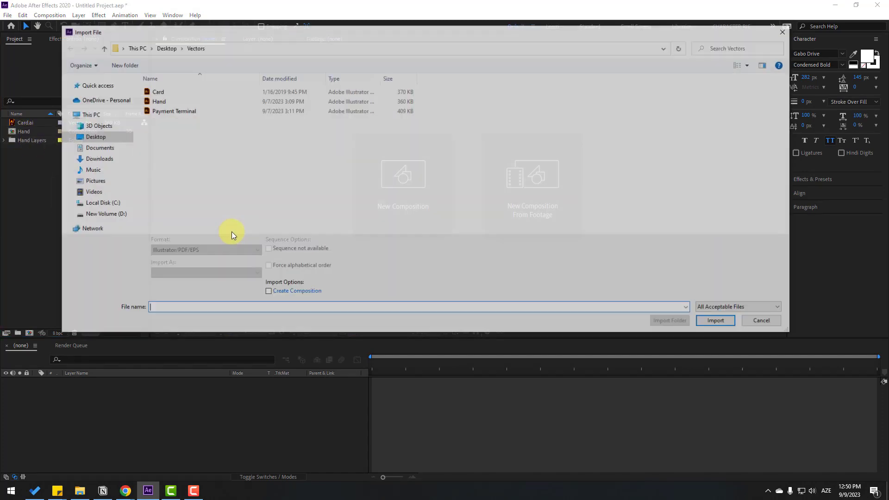
{"action": "left_click", "coordinate": [177, 111]}
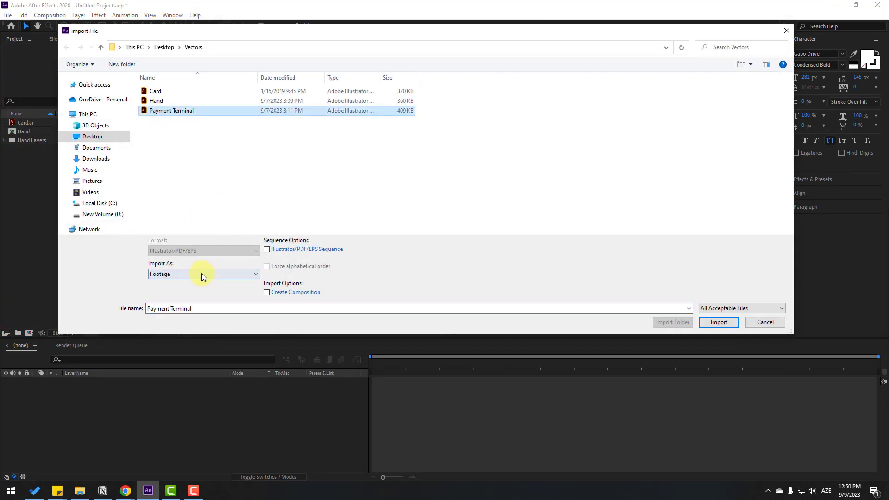
{"action": "left_click", "coordinate": [201, 273]}
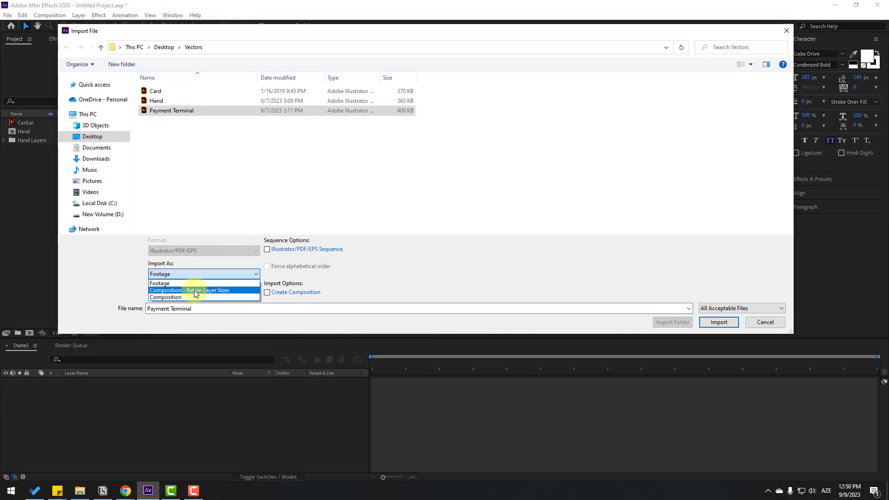
{"action": "left_click", "coordinate": [215, 290]}
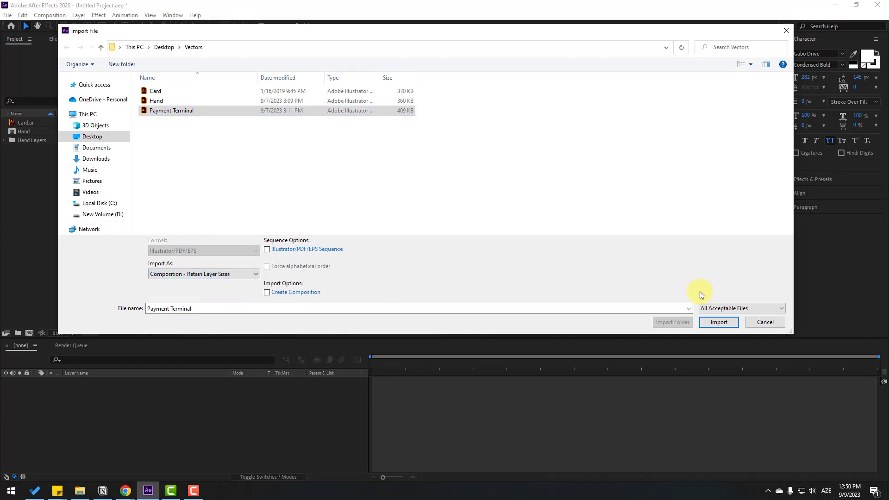
{"action": "left_click", "coordinate": [719, 323]}
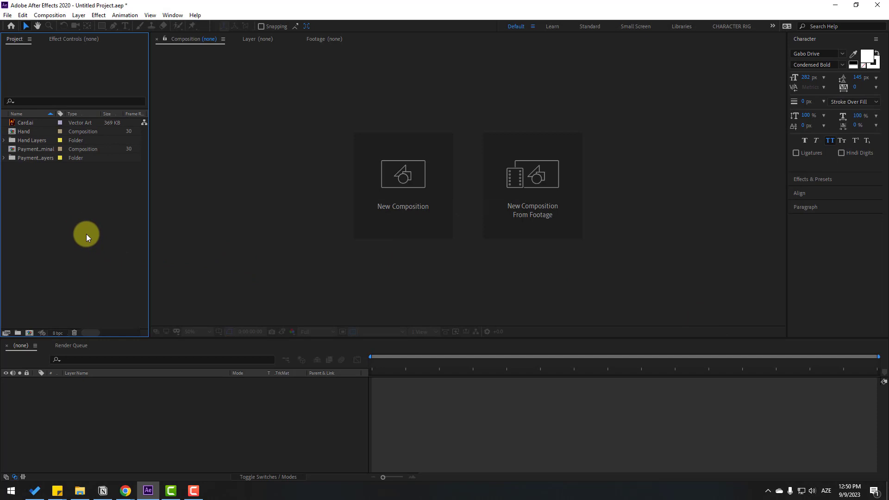
Open the Payment Terminal composition and enlarge the timeline area to give its layers more room.
{"action": "left_click", "coordinate": [29, 149]}
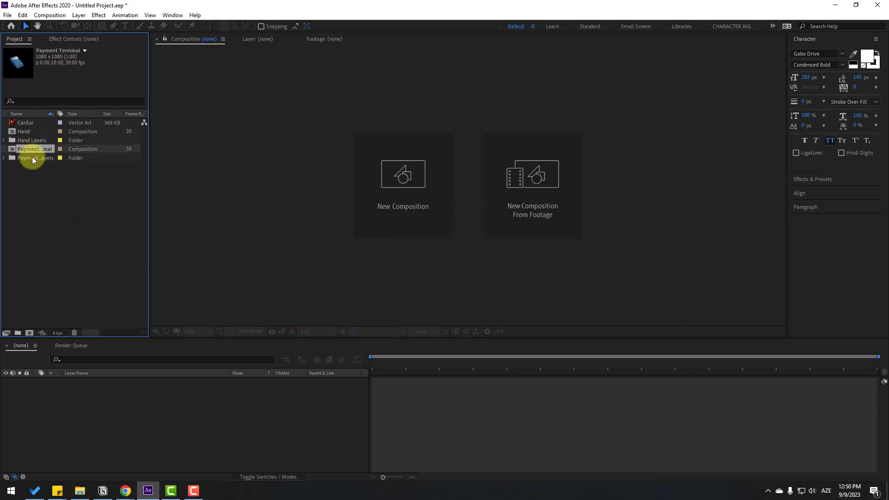
{"action": "double_click", "coordinate": [24, 149]}
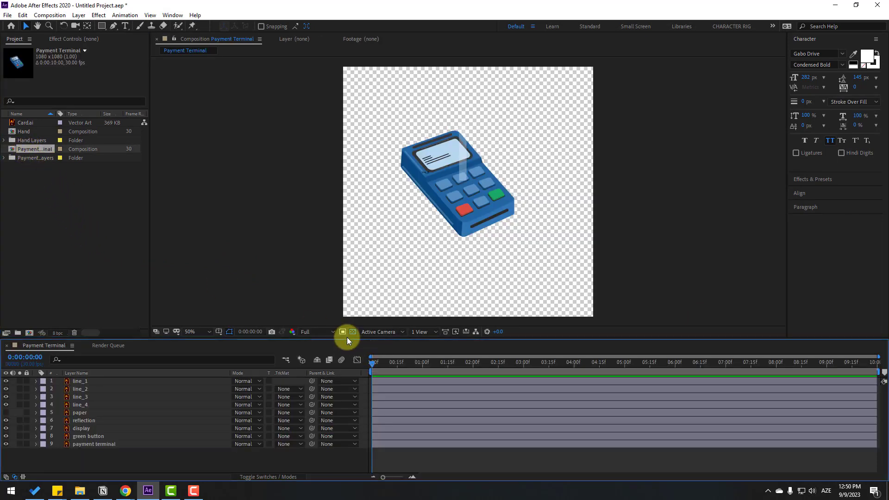
{"action": "left_click_drag", "start_coordinate": [347, 338], "coordinate": [346, 281]}
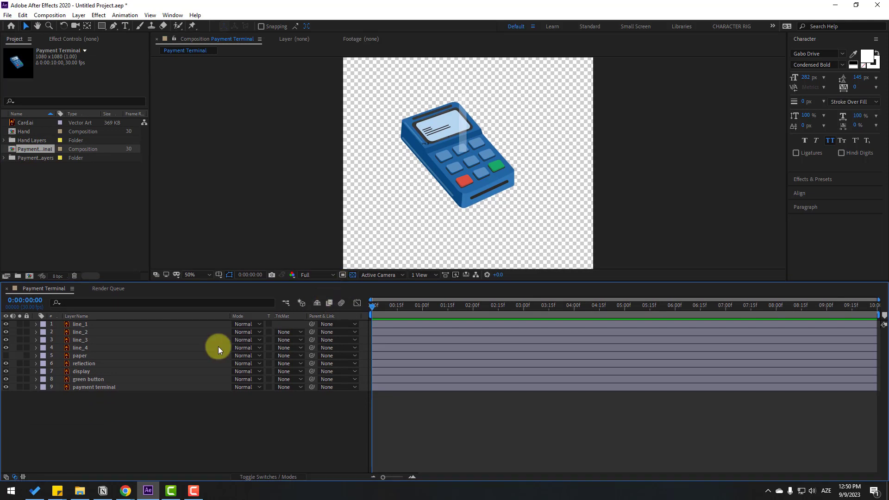
Set the Payment Terminal composition's size to 1920 px wide and 1080 px high.
{"action": "right_click", "coordinate": [95, 319]}
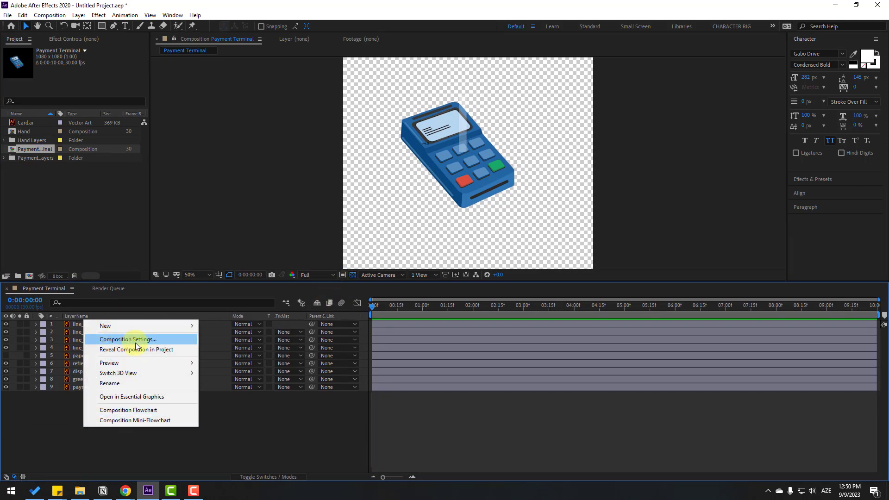
{"action": "left_click", "coordinate": [135, 341]}
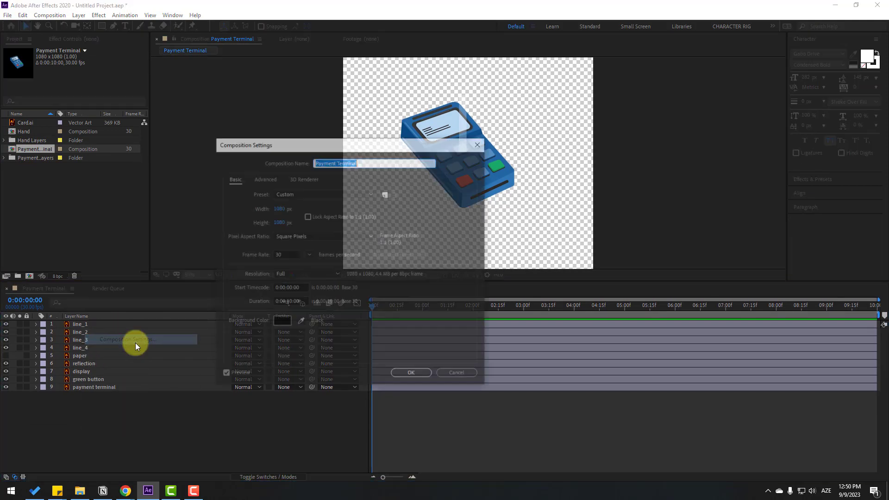
{"action": "left_click", "coordinate": [279, 208]}
{"action": "type", "text": "1920"}
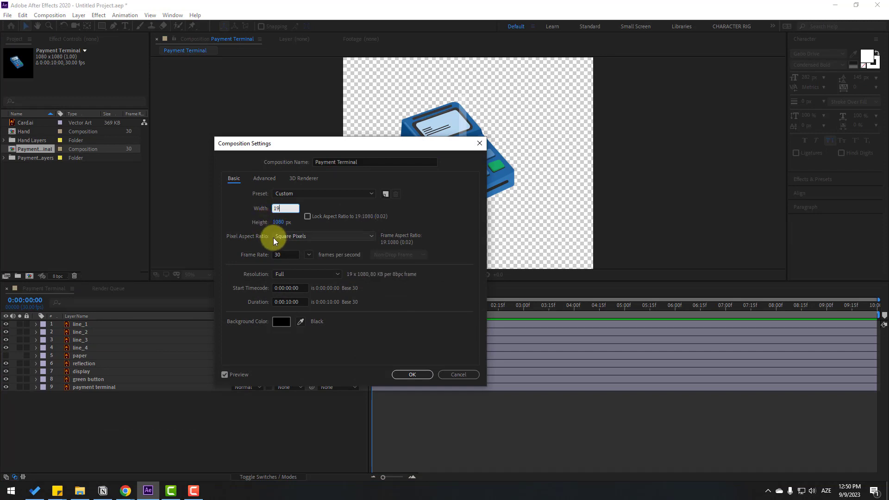
{"action": "key", "text": "Tab"}
{"action": "type", "text": "1080"}
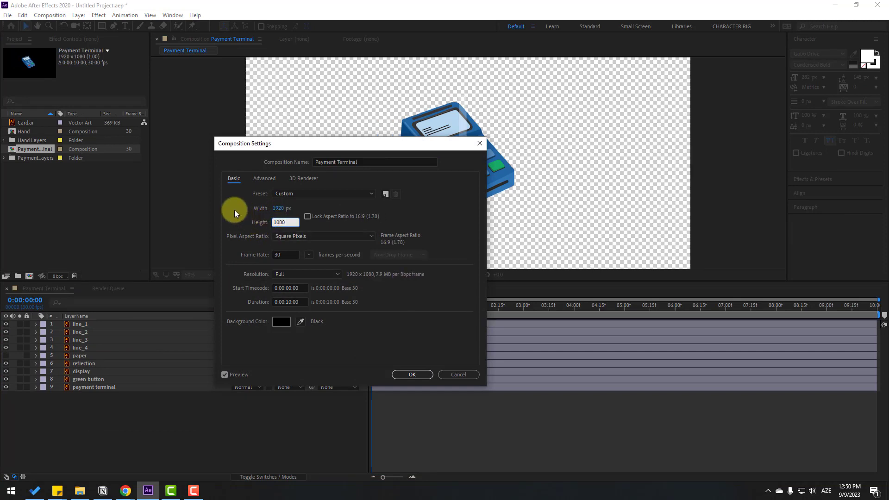
{"action": "left_click", "coordinate": [235, 213]}
{"action": "left_click", "coordinate": [400, 377]}
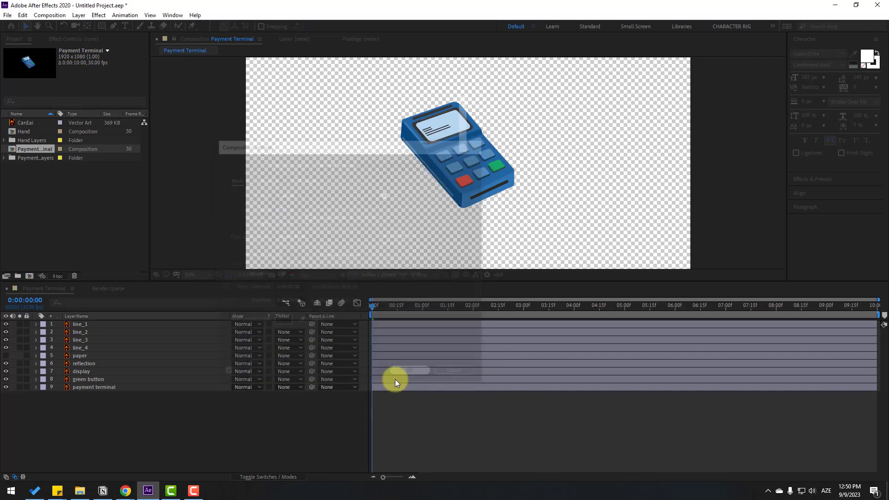
Fit the composition in the viewer and turn off the transparency grid.
{"action": "left_click", "coordinate": [208, 275]}
{"action": "left_click", "coordinate": [201, 293]}
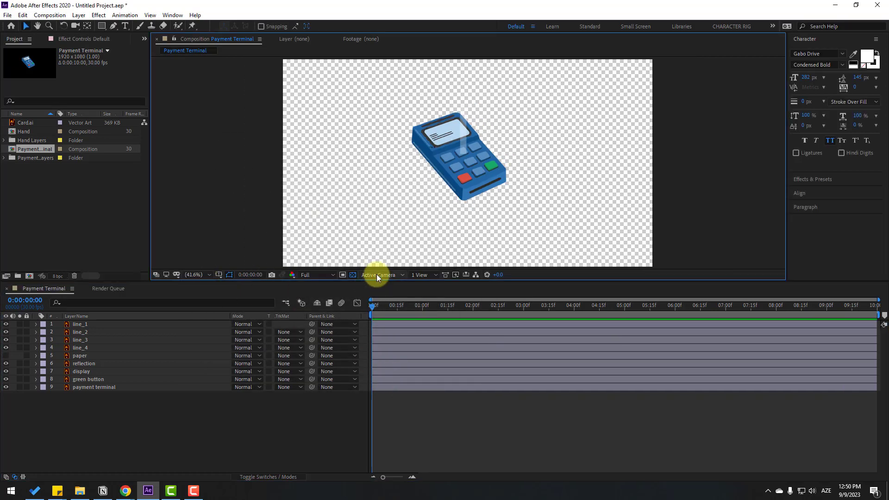
{"action": "left_click", "coordinate": [353, 275]}
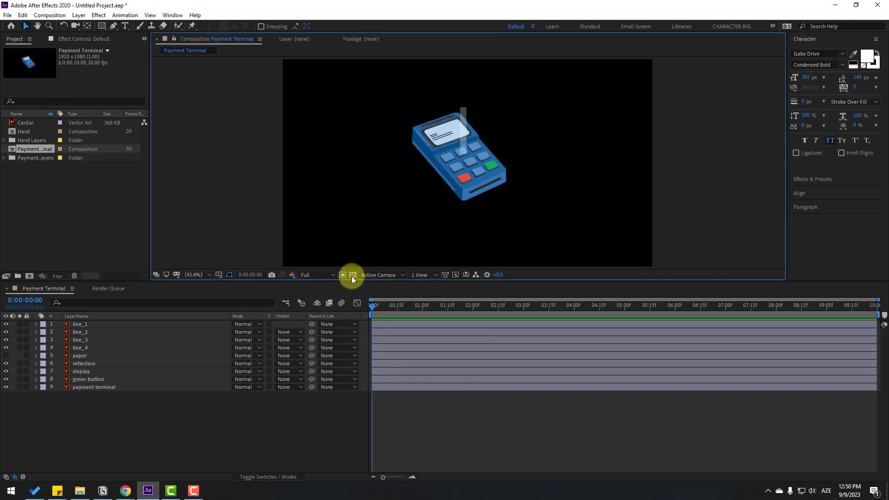
{"action": "left_click", "coordinate": [163, 414]}
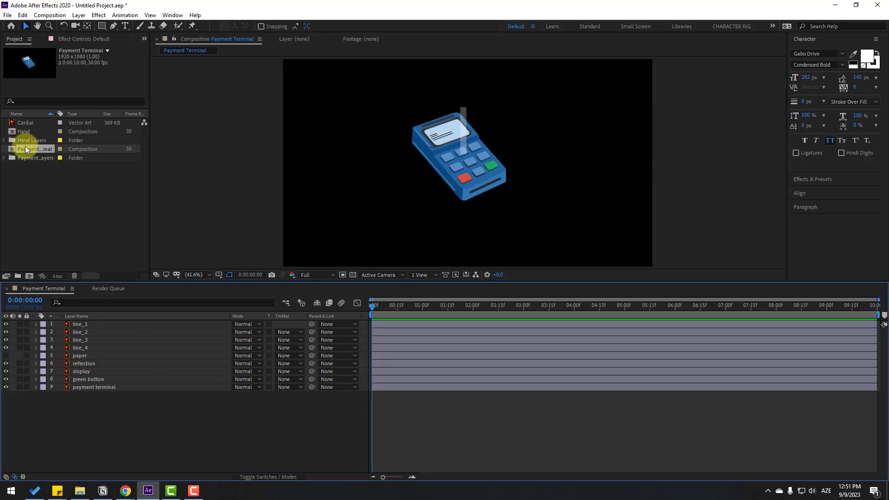
Open the Hand composition, select its three layers and close the Render Queue.
{"action": "left_click", "coordinate": [23, 132]}
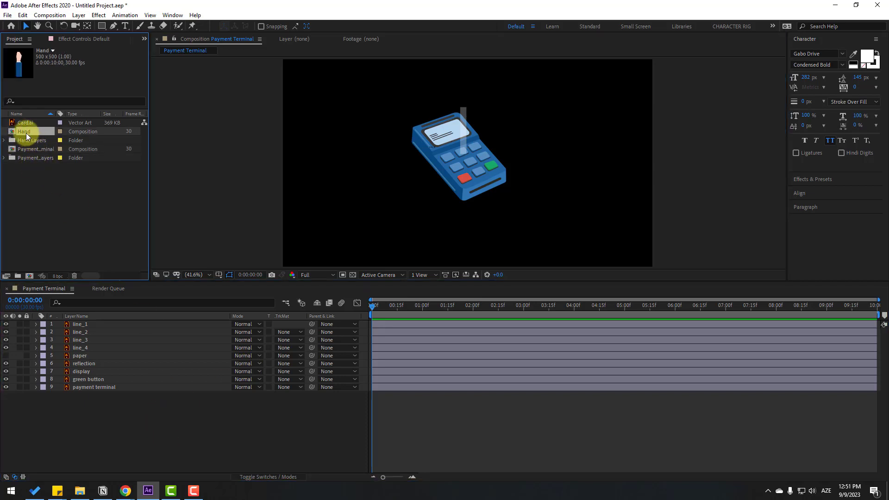
{"action": "double_click", "coordinate": [26, 131]}
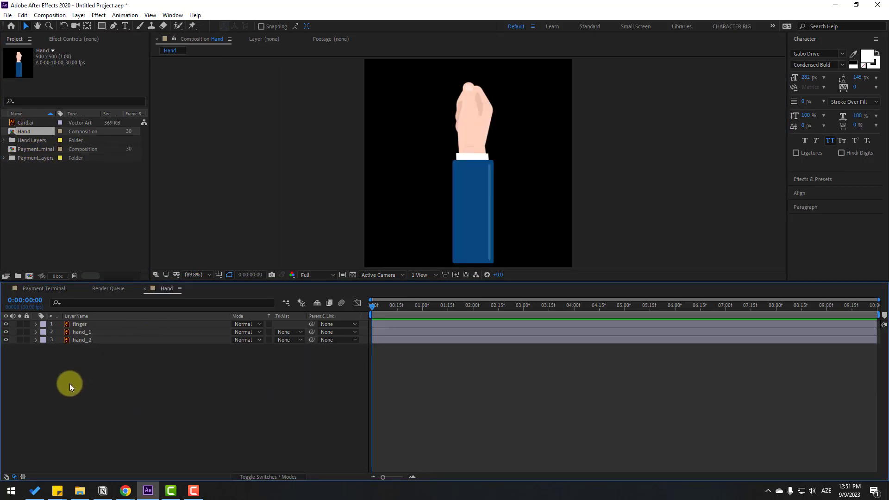
{"action": "left_click_drag", "start_coordinate": [69, 384], "coordinate": [88, 289]}
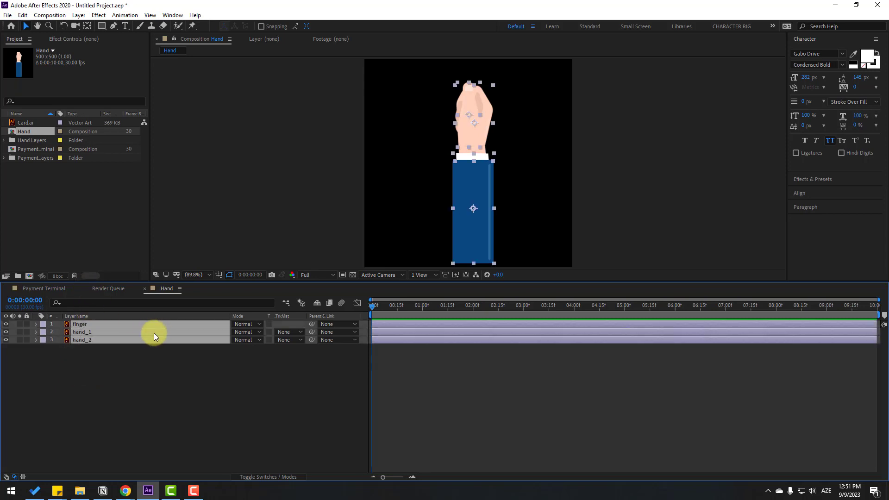
{"action": "left_click", "coordinate": [99, 290]}
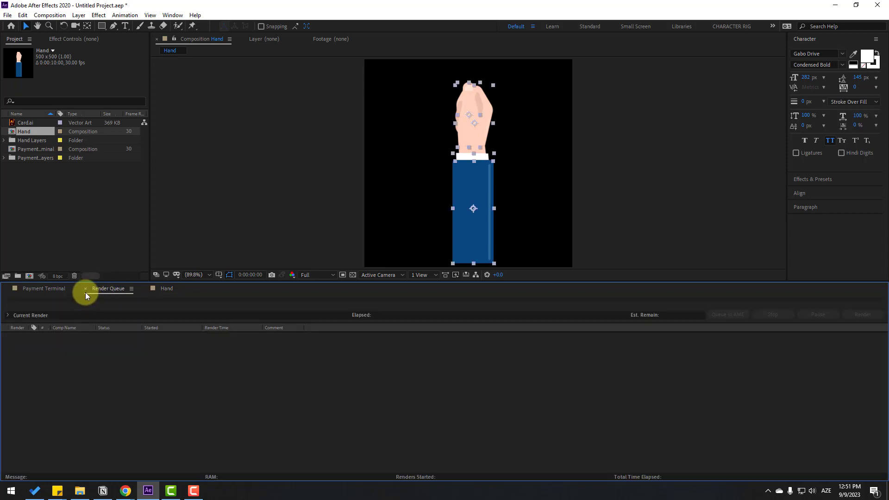
{"action": "left_click", "coordinate": [84, 290]}
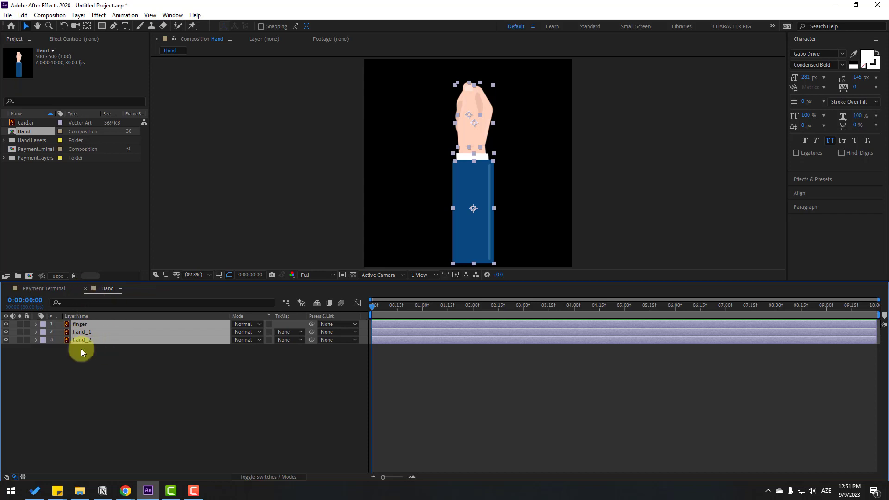
Copy the finger, hand_1 and hand_2 layers from the Hand composition into the Payment Terminal composition.
{"action": "left_click", "coordinate": [89, 348]}
{"action": "left_click_drag", "start_coordinate": [89, 346], "coordinate": [86, 318]}
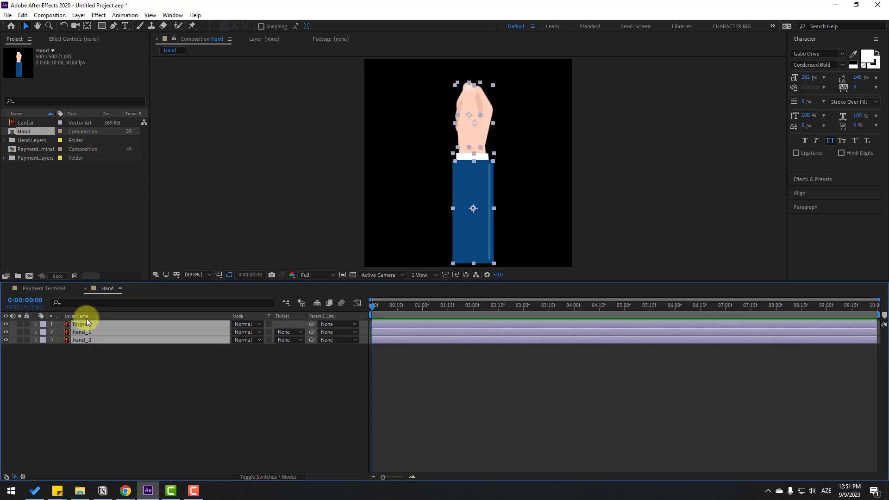
{"action": "left_click", "coordinate": [38, 289]}
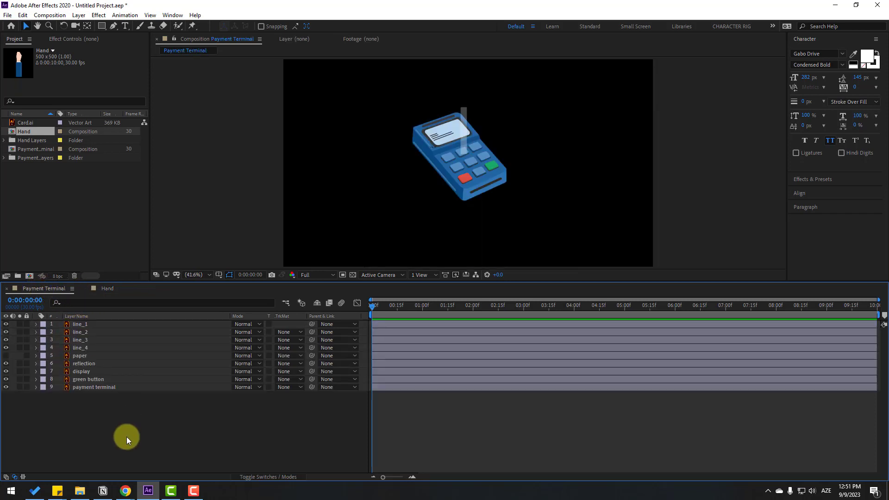
{"action": "key", "text": "ctrl+v"}
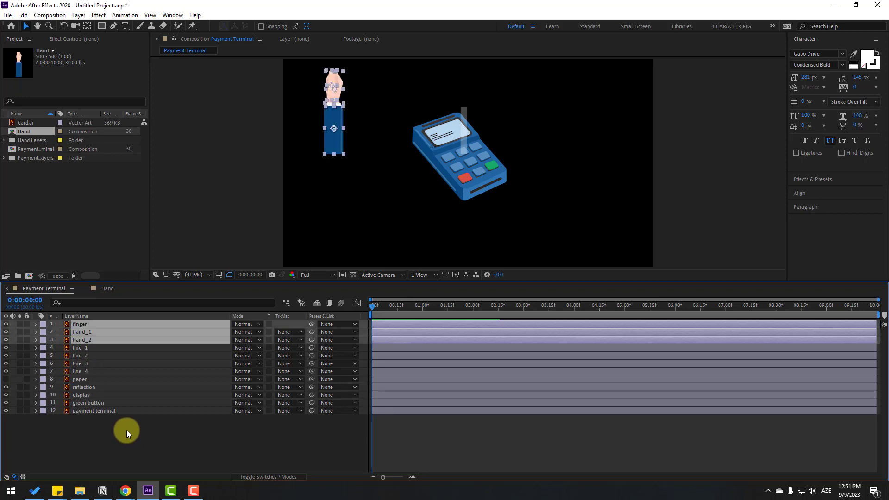
Move the pasted hand layers together to the right side of the payment terminal and deselect them.
{"action": "left_click_drag", "start_coordinate": [331, 141], "coordinate": [399, 195]}
{"action": "left_click_drag", "start_coordinate": [458, 205], "coordinate": [538, 199]}
{"action": "left_click", "coordinate": [139, 435]}
Parent the finger layer to hand_2 and the hand_2 layer to hand_1.
{"action": "left_click", "coordinate": [80, 325]}
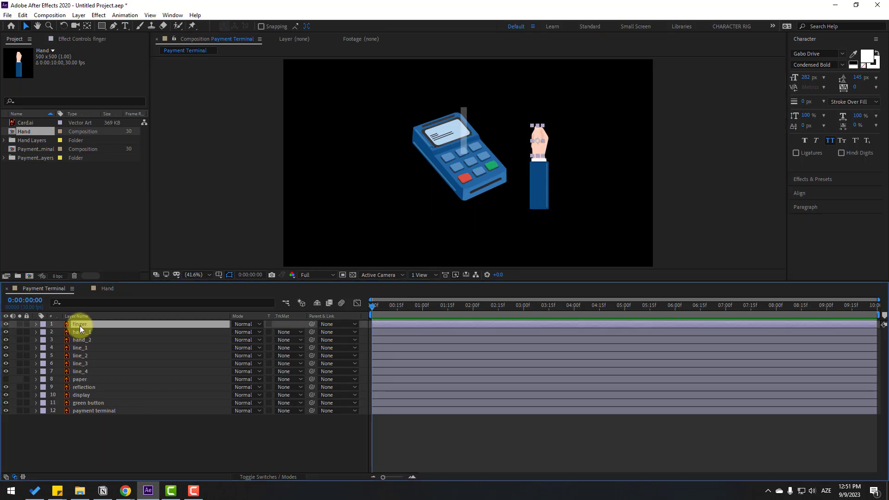
{"action": "left_click_drag", "start_coordinate": [312, 324], "coordinate": [90, 341]}
{"action": "left_click", "coordinate": [89, 341]}
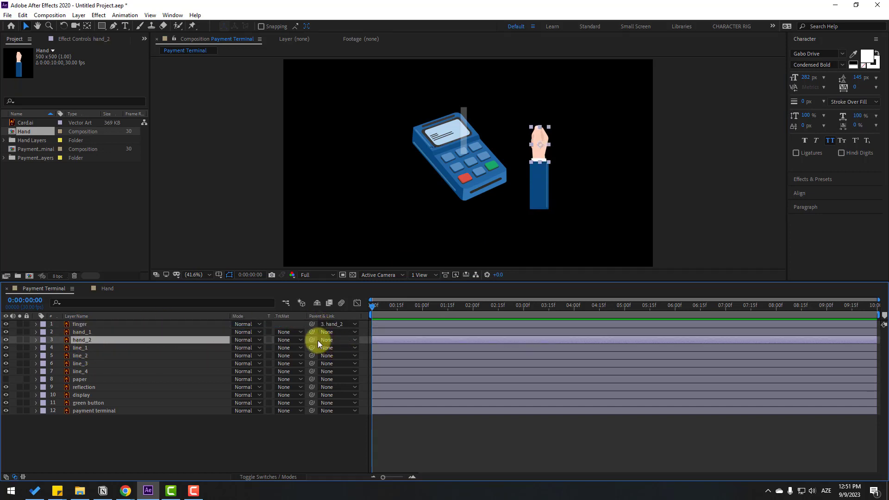
{"action": "left_click_drag", "start_coordinate": [313, 340], "coordinate": [108, 333]}
Move the hand_1 layer's anchor point to the bottom centre of the sleeve.
{"action": "left_click", "coordinate": [81, 332]}
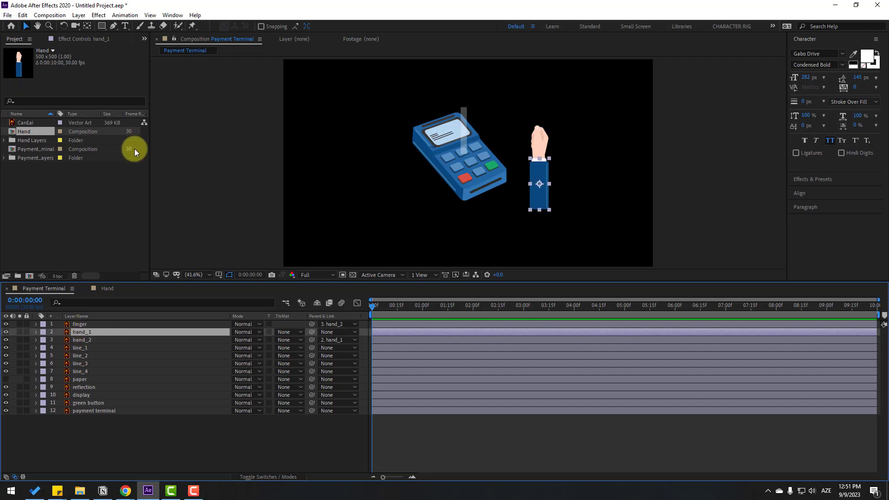
{"action": "left_click", "coordinate": [87, 26]}
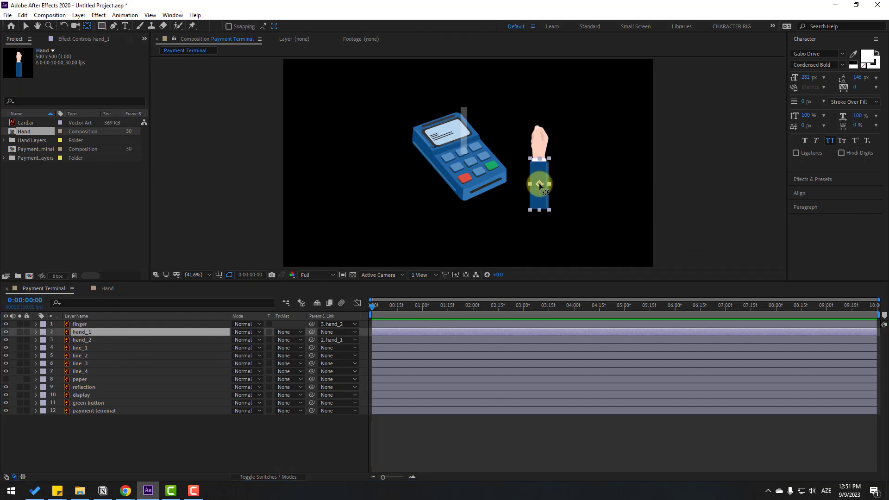
{"action": "left_click_drag", "start_coordinate": [540, 184], "coordinate": [540, 210]}
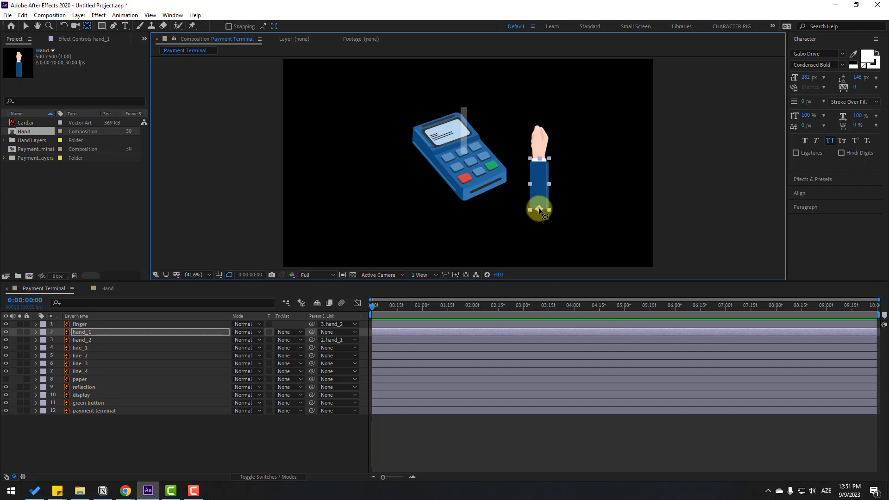
{"action": "left_click", "coordinate": [27, 26]}
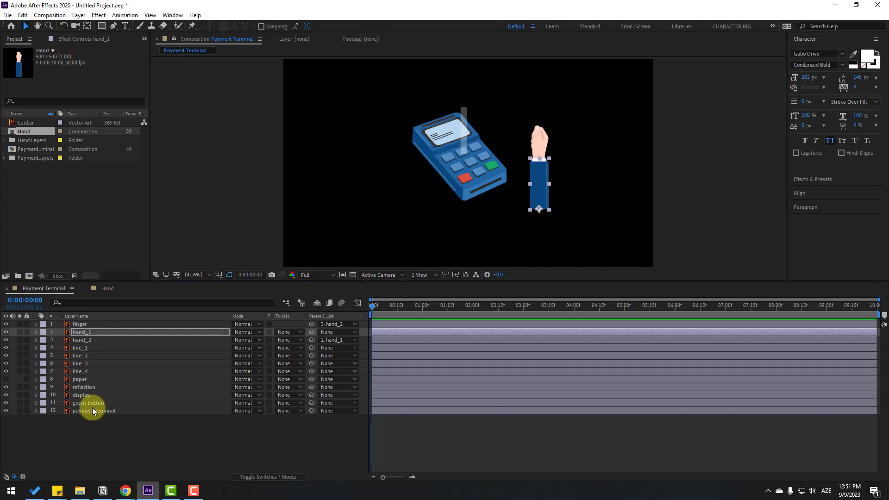
Scale the hand_1 layer to 181% and move the arm down so the sleeve runs past the frame's lower edge.
{"action": "left_click", "coordinate": [83, 333]}
{"action": "key", "text": "s"}
{"action": "left_click_drag", "start_coordinate": [244, 341], "coordinate": [308, 326]}
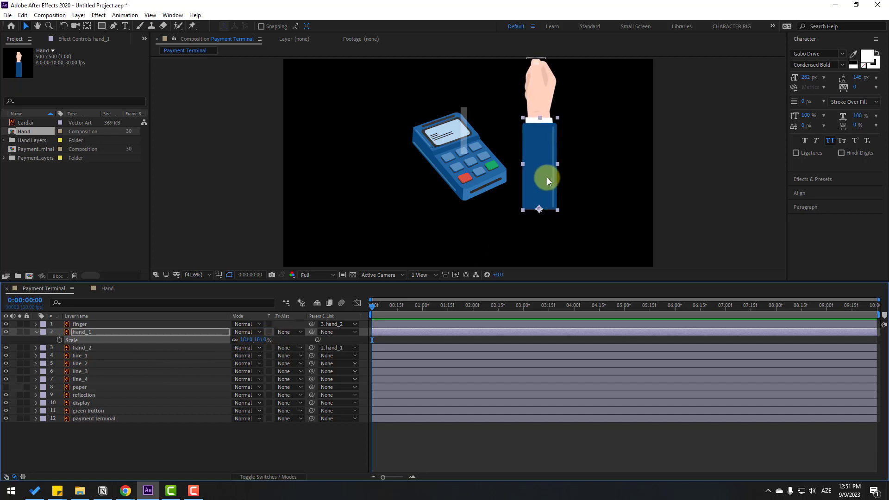
{"action": "left_click_drag", "start_coordinate": [546, 178], "coordinate": [560, 250]}
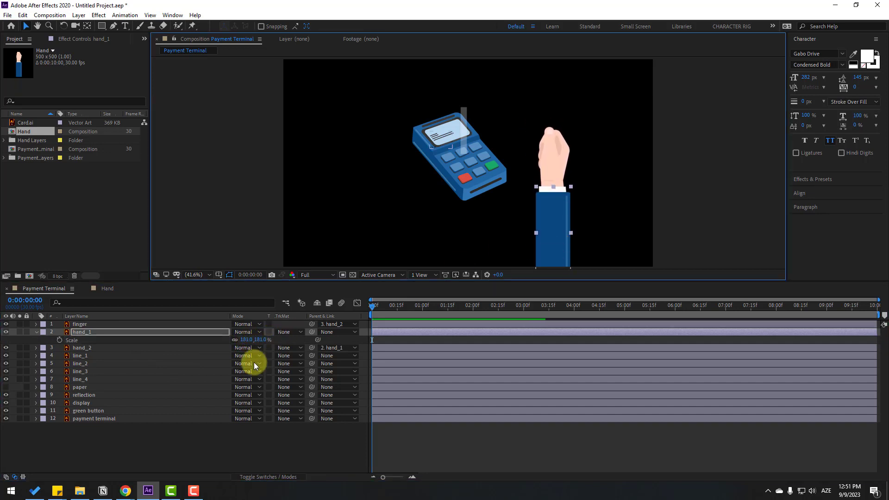
Enlarge the hand_1 layer slightly, and hide the finger, hand_1 and hand_2 layers.
{"action": "left_click_drag", "start_coordinate": [245, 339], "coordinate": [246, 342]}
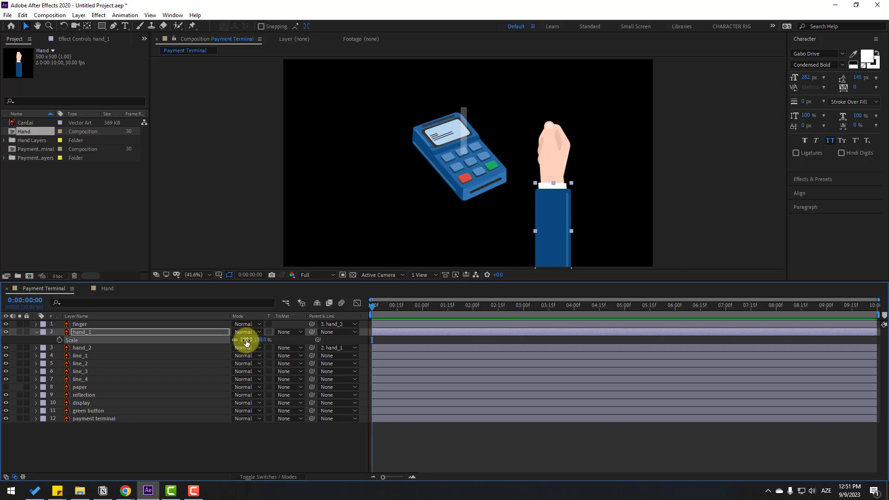
{"action": "left_click", "coordinate": [36, 332]}
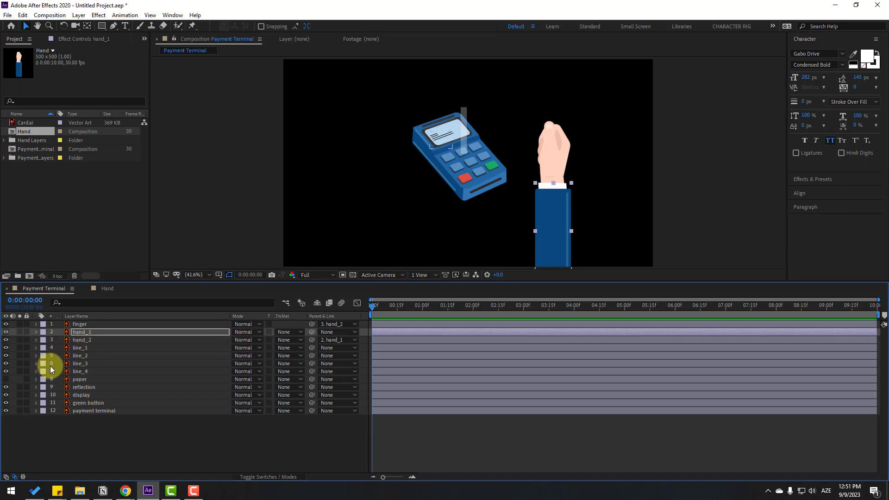
{"action": "left_click", "coordinate": [77, 340]}
{"action": "left_click", "coordinate": [78, 324], "text": "shift"}
{"action": "left_click_drag", "start_coordinate": [5, 324], "coordinate": [6, 340]}
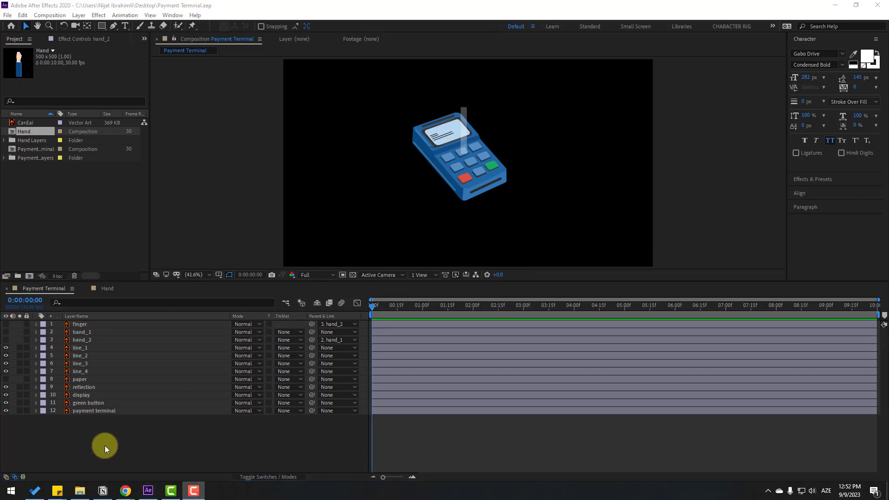
Add a null object to the Payment Terminal composition and centre its anchor point within its box.
{"action": "right_click", "coordinate": [104, 445]}
{"action": "mouse_move", "coordinate": [157, 341]}
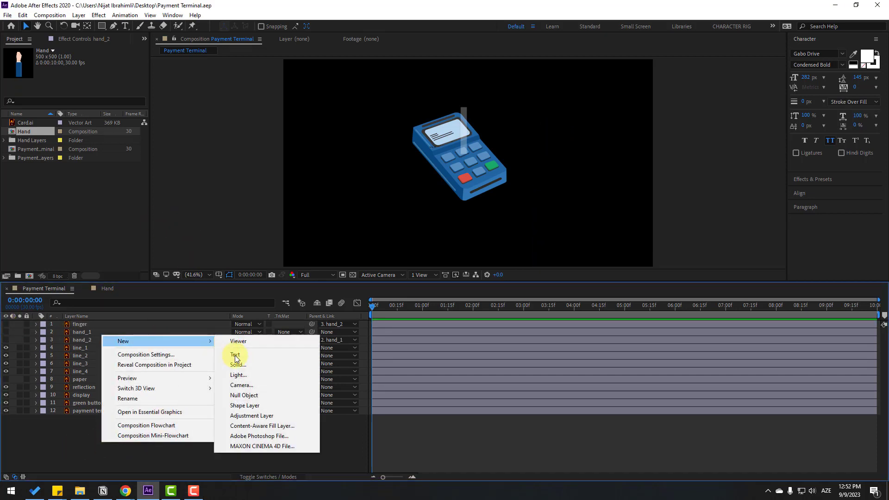
{"action": "left_click", "coordinate": [237, 396]}
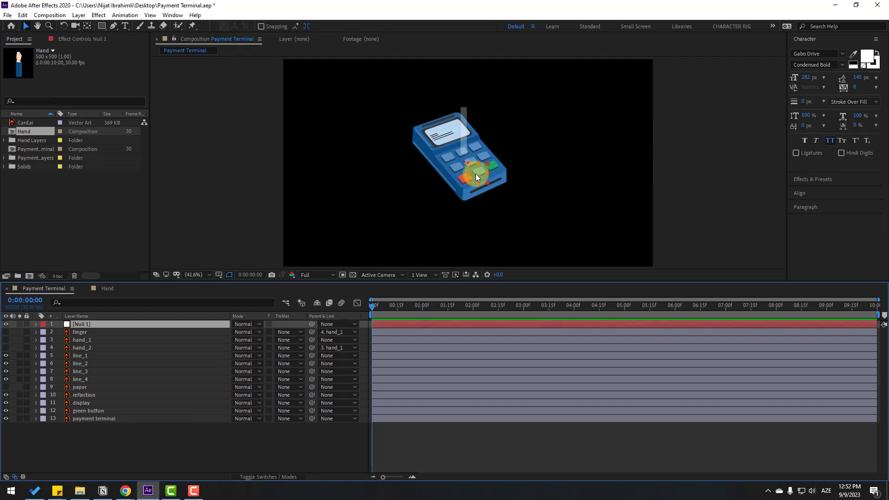
{"action": "left_click", "coordinate": [86, 28]}
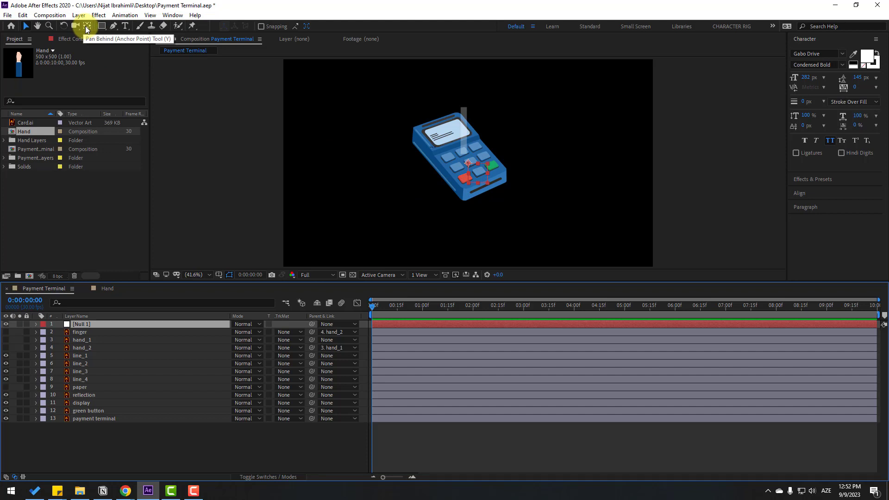
{"action": "key", "text": "ctrl+alt+Home"}
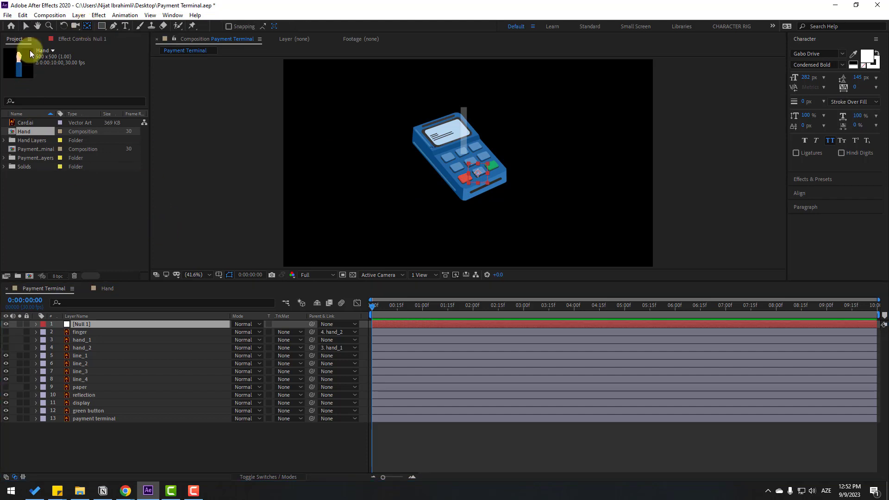
{"action": "left_click", "coordinate": [26, 27]}
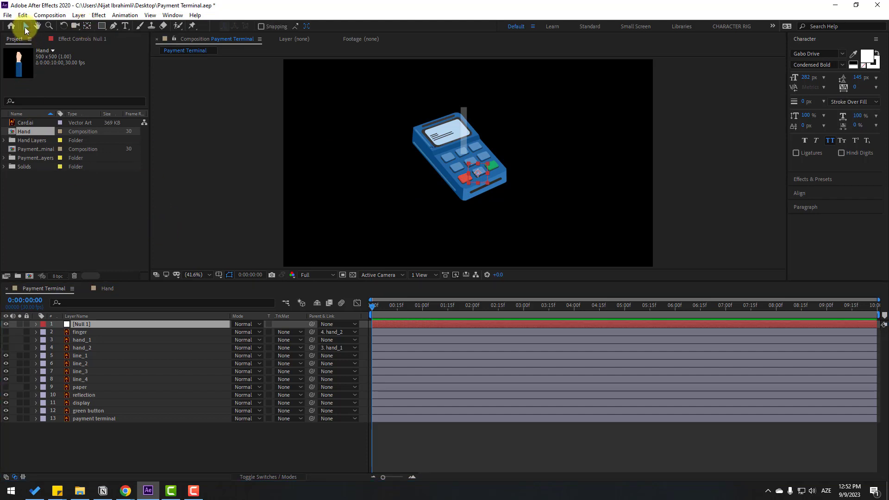
Place the null directly below hand_2 in the layer order and parent all layers from line_1 to payment terminal to it.
{"action": "left_click", "coordinate": [90, 421]}
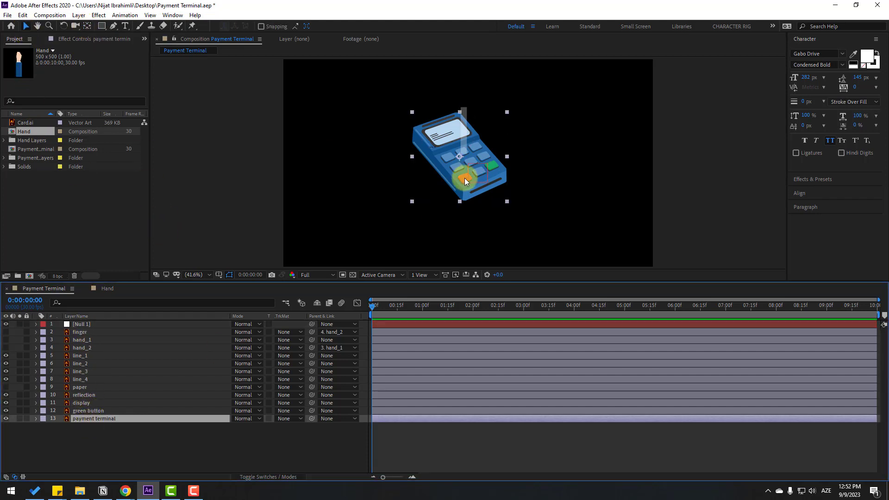
{"action": "left_click", "coordinate": [84, 411], "text": "shift"}
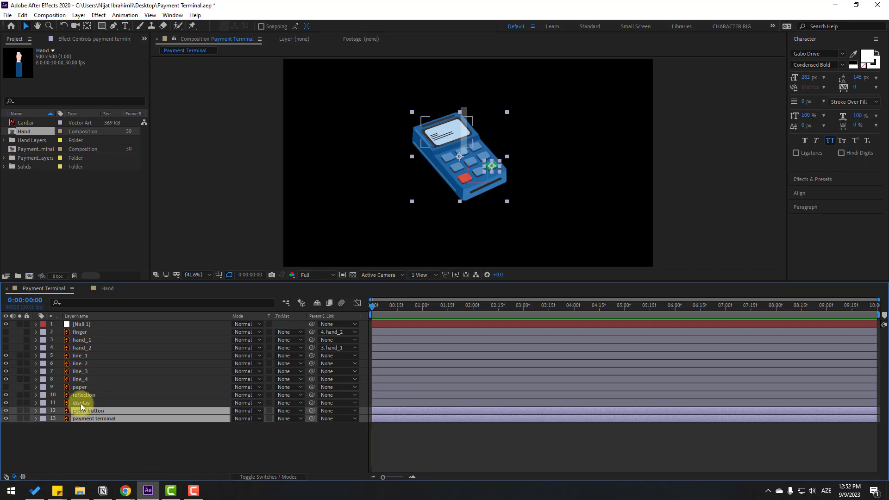
{"action": "left_click", "coordinate": [81, 404], "text": "shift"}
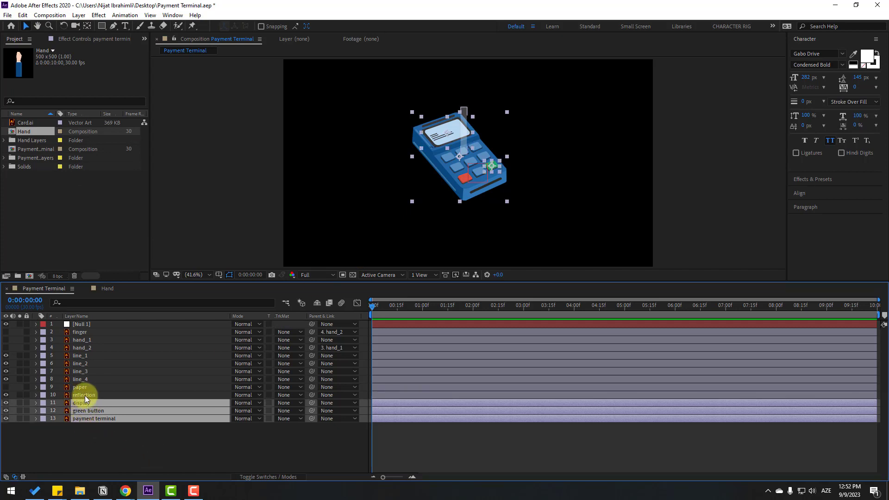
{"action": "left_click", "coordinate": [85, 396], "text": "shift"}
{"action": "left_click", "coordinate": [77, 386], "text": "shift"}
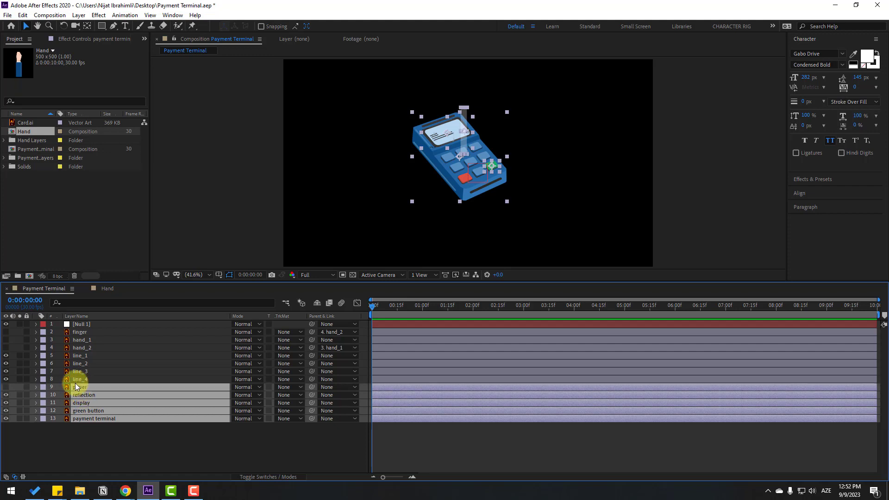
{"action": "left_click", "coordinate": [81, 379], "text": "shift"}
{"action": "left_click", "coordinate": [87, 371], "text": "shift"}
{"action": "left_click", "coordinate": [92, 363], "text": "shift"}
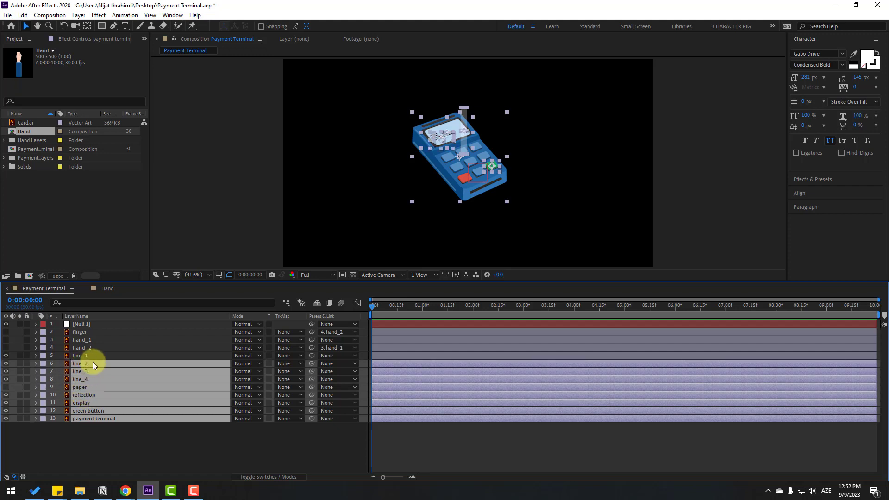
{"action": "left_click", "coordinate": [91, 355], "text": "shift"}
{"action": "left_click_drag", "start_coordinate": [310, 379], "coordinate": [91, 351]}
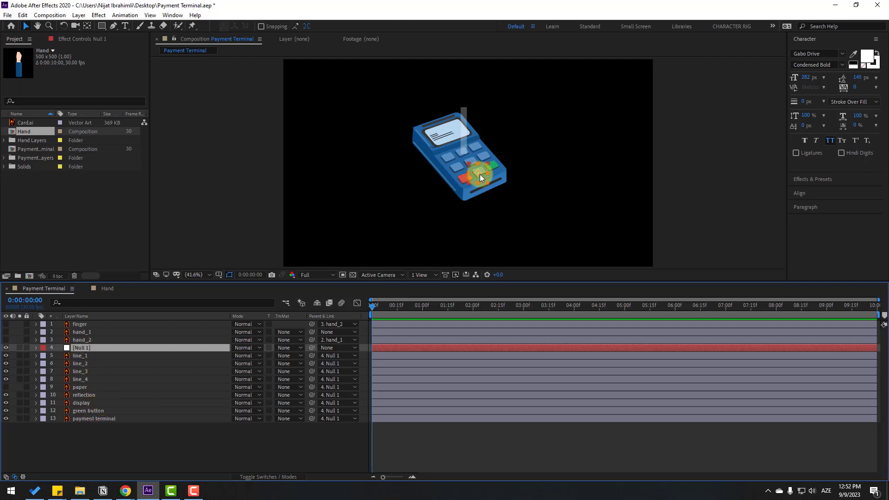
Remove the null as parent from all layers between line_1 and payment terminal by setting their parent to None.
{"action": "left_click_drag", "start_coordinate": [479, 174], "coordinate": [498, 170]}
{"action": "key", "text": "ctrl+z"}
{"action": "left_click_drag", "start_coordinate": [61, 445], "coordinate": [94, 355]}
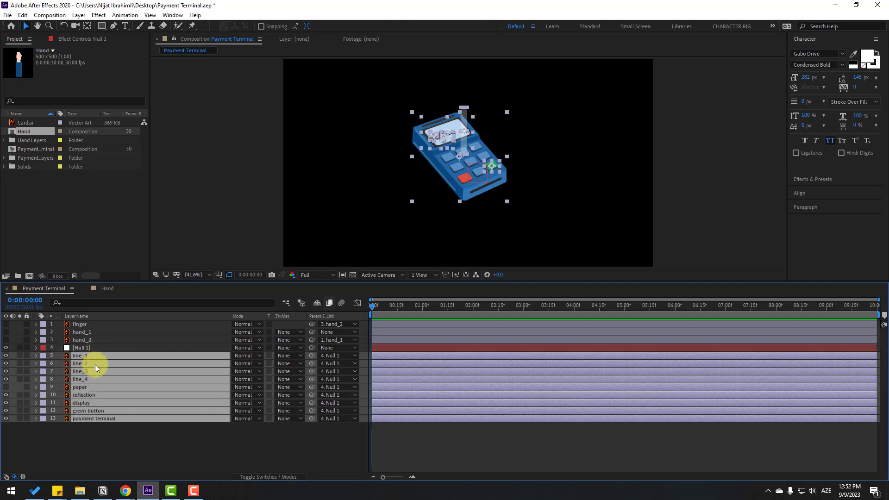
{"action": "left_click", "coordinate": [325, 355]}
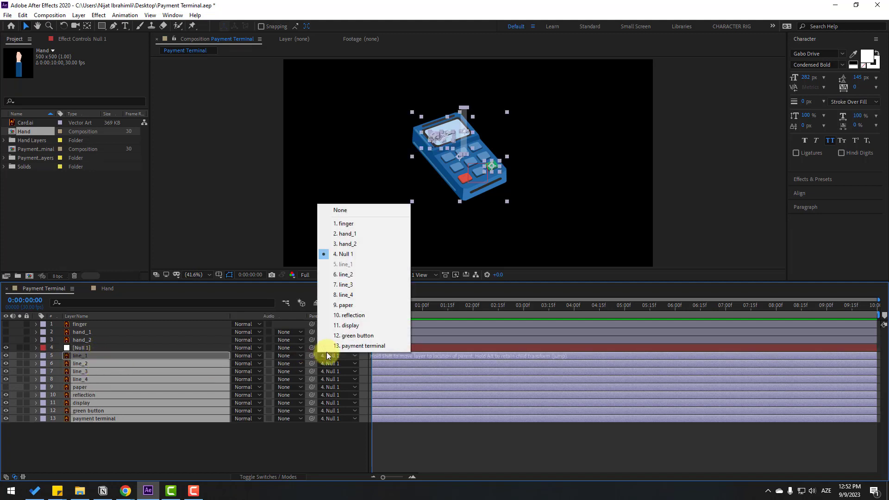
{"action": "left_click", "coordinate": [354, 210]}
{"action": "left_click", "coordinate": [108, 443]}
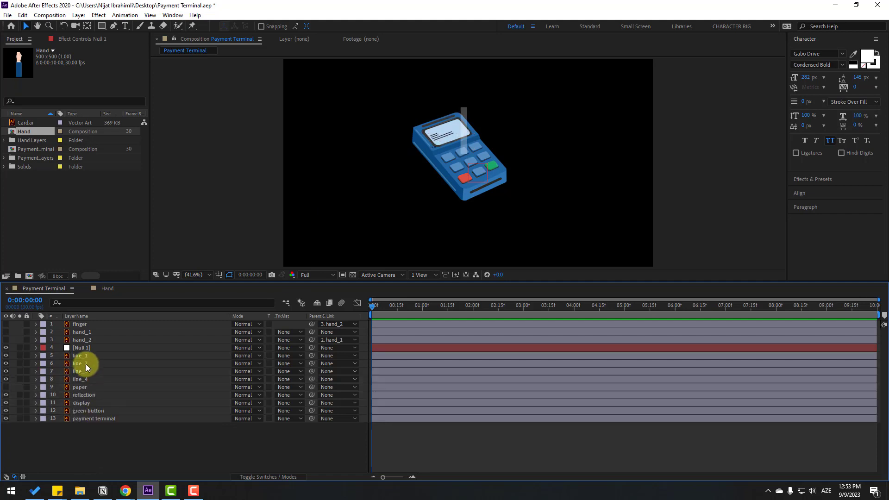
Move the null to the middle of the payment terminal and parent the layers from line_1 to payment terminal to it again.
{"action": "left_click", "coordinate": [82, 347]}
{"action": "left_click_drag", "start_coordinate": [482, 176], "coordinate": [469, 160]}
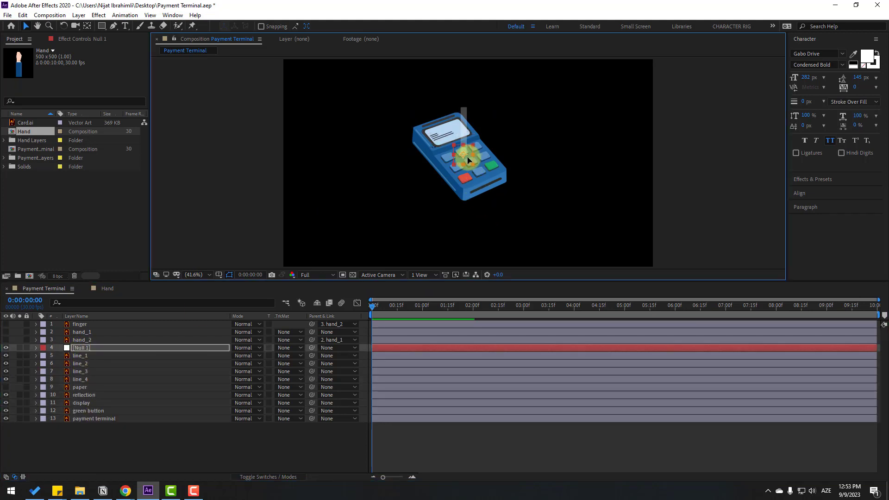
{"action": "left_click_drag", "start_coordinate": [80, 460], "coordinate": [93, 357]}
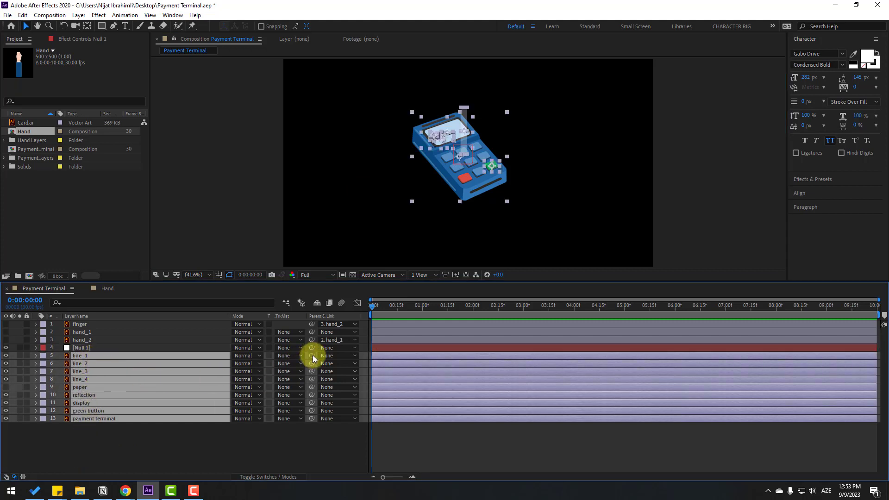
{"action": "left_click_drag", "start_coordinate": [313, 356], "coordinate": [88, 349]}
Test the parenting by moving the null away from the terminal's centre, and undo that move.
{"action": "left_click", "coordinate": [87, 348]}
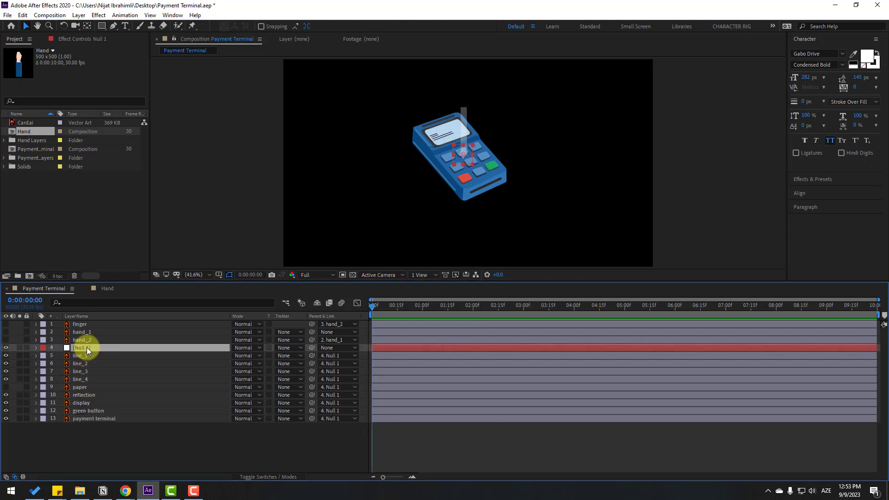
{"action": "left_click_drag", "start_coordinate": [465, 160], "coordinate": [448, 171]}
{"action": "left_click", "coordinate": [458, 237]}
{"action": "key", "text": "ctrl+z"}
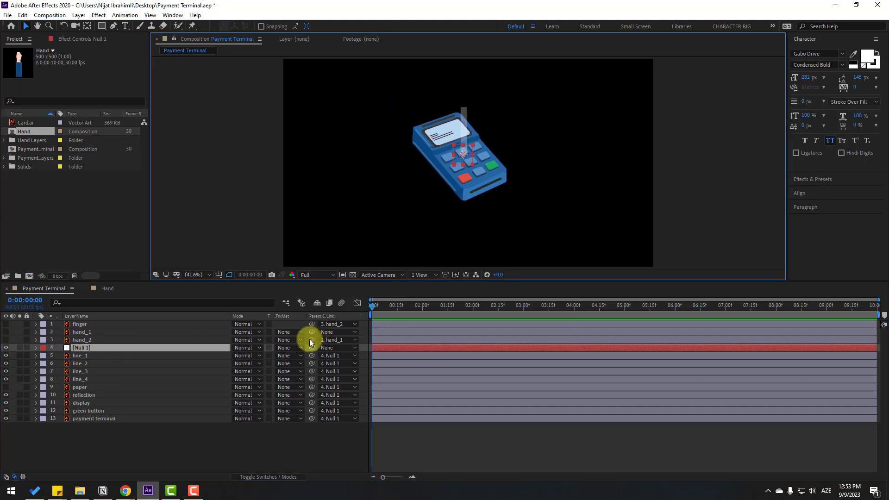
Set the null's scale to 0% with a keyframe at 0:00:00:00.
{"action": "key", "text": "s"}
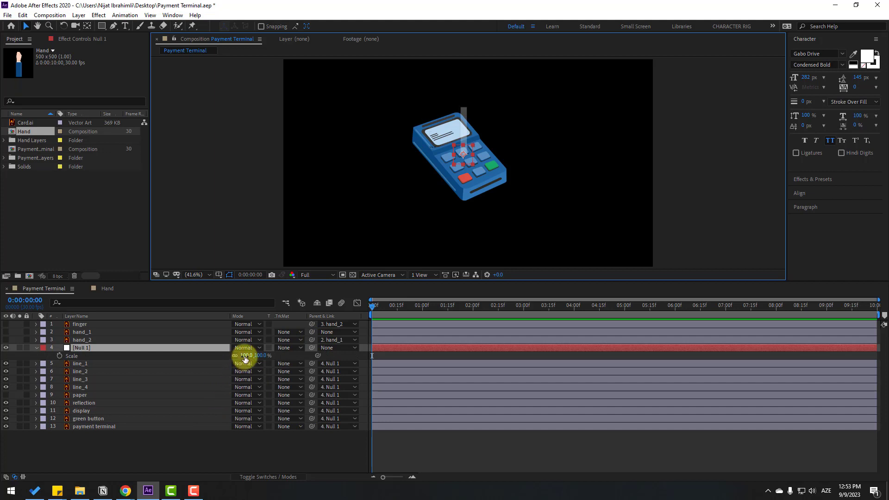
{"action": "left_click", "coordinate": [245, 357]}
{"action": "type", "text": "0"}
{"action": "key", "text": "Return"}
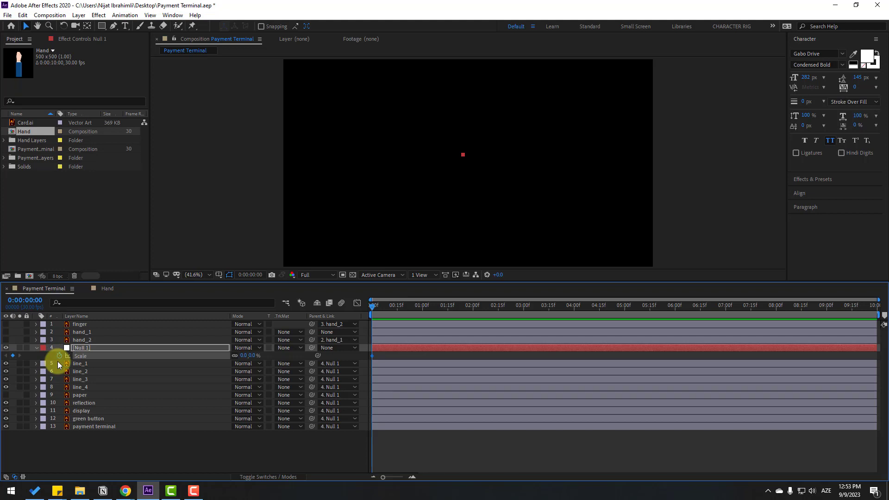
Add a scale keyframe of 110% for the null at 0:00:00:10.
{"action": "key", "text": "shift+Page_Down"}
{"action": "left_click", "coordinate": [243, 356]}
{"action": "type", "text": "110"}
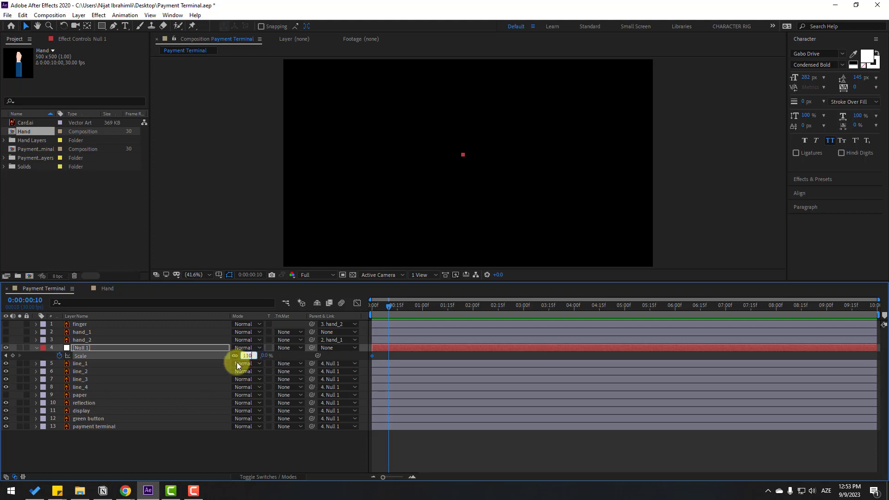
{"action": "key", "text": "Return"}
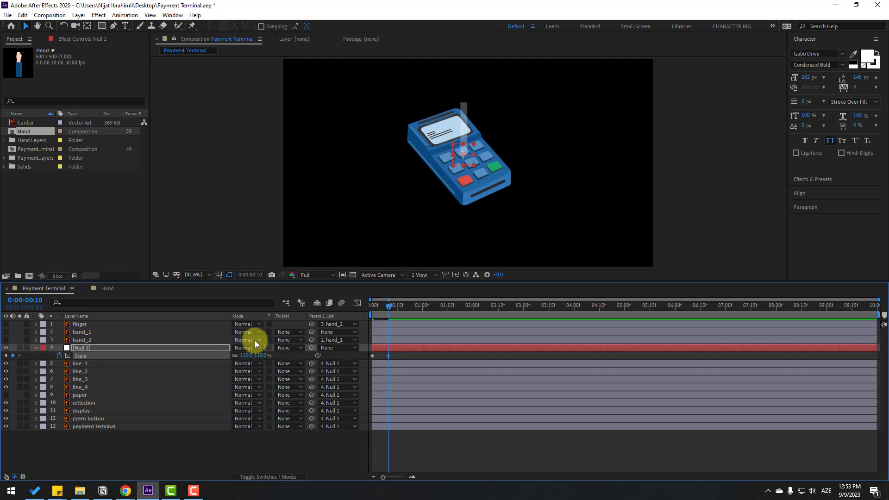
Go 10 frames further to 0:00:00:20 and set the null's scale to 95%.
{"action": "left_click", "coordinate": [244, 276]}
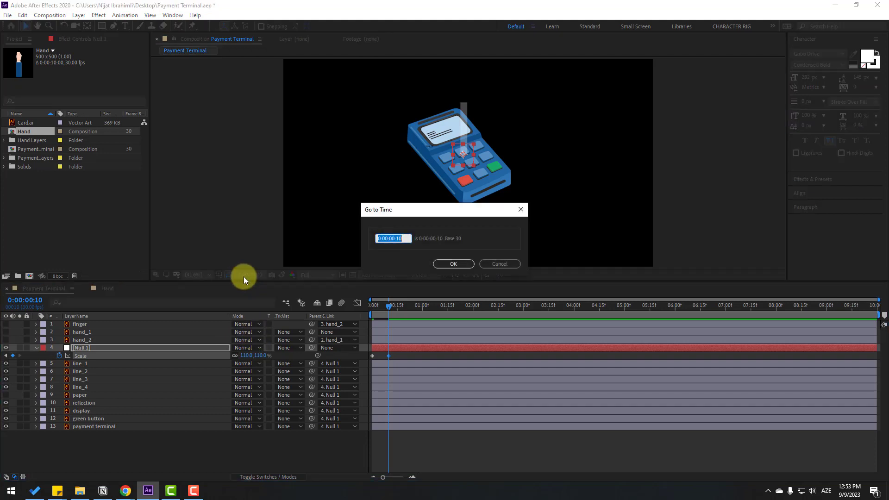
{"action": "type", "text": "+10"}
{"action": "left_click", "coordinate": [455, 264]}
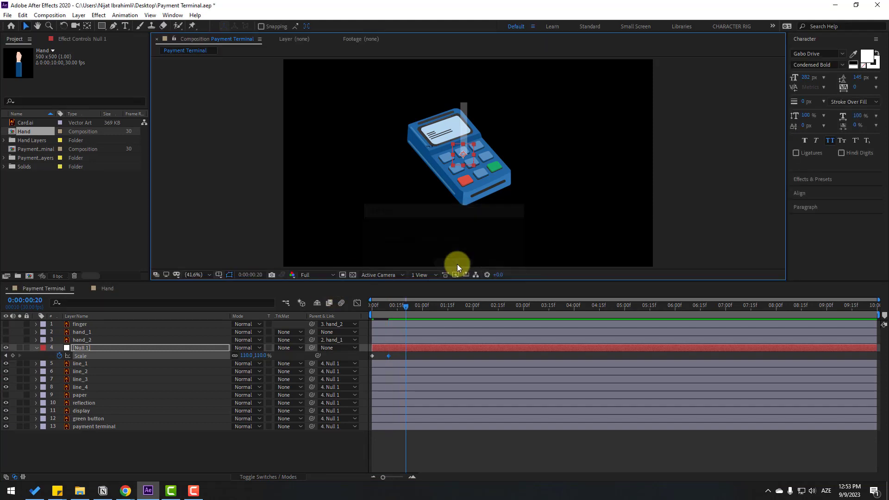
{"action": "left_click", "coordinate": [243, 355]}
{"action": "type", "text": "95"}
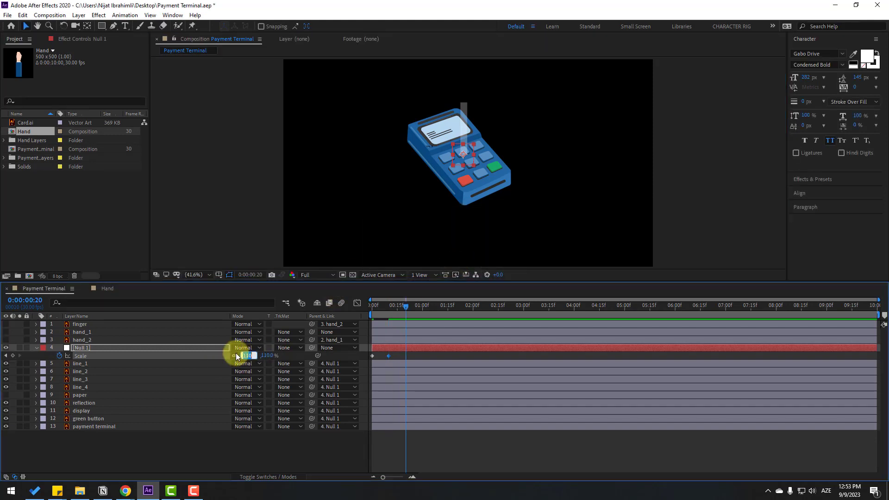
{"action": "key", "text": "Return"}
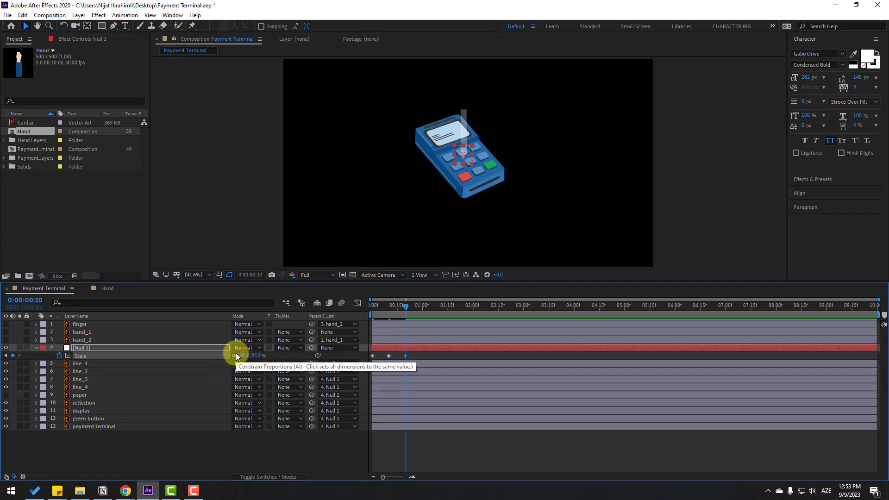
Add a scale keyframe of 100% for the null at 0:00:01:00.
{"action": "key", "text": "shift+Page_Down"}
{"action": "left_click", "coordinate": [244, 355]}
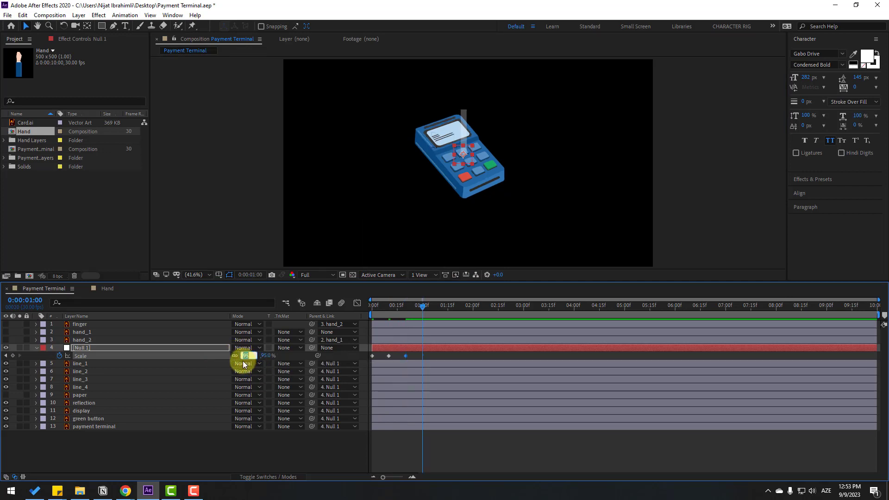
{"action": "type", "text": "100"}
{"action": "key", "text": "Return"}
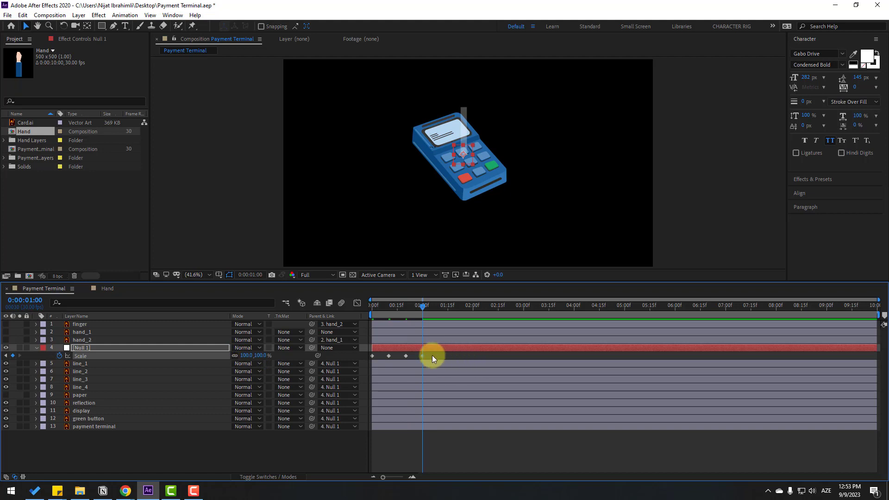
Apply Easy Ease to all of the null's scale keyframes, preview the pop-in animation and return to the composition's start.
{"action": "left_click_drag", "start_coordinate": [432, 354], "coordinate": [357, 367]}
{"action": "right_click", "coordinate": [372, 355]}
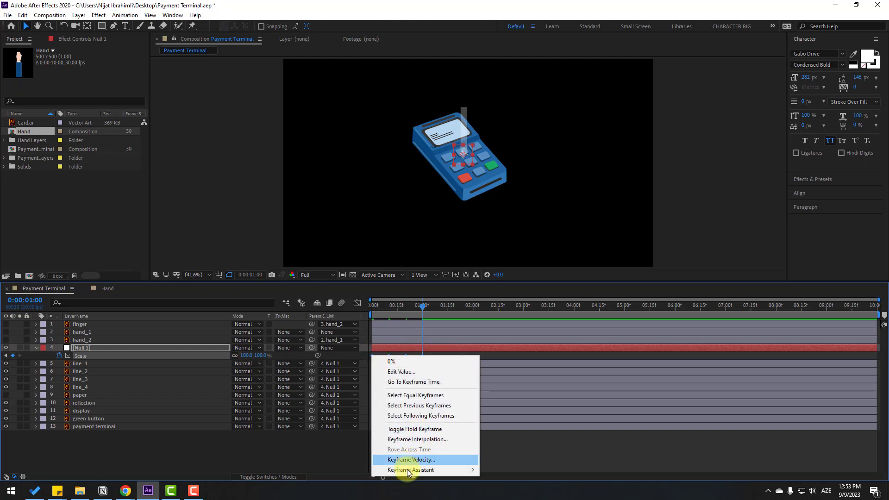
{"action": "mouse_move", "coordinate": [410, 470]}
{"action": "left_click", "coordinate": [609, 409]}
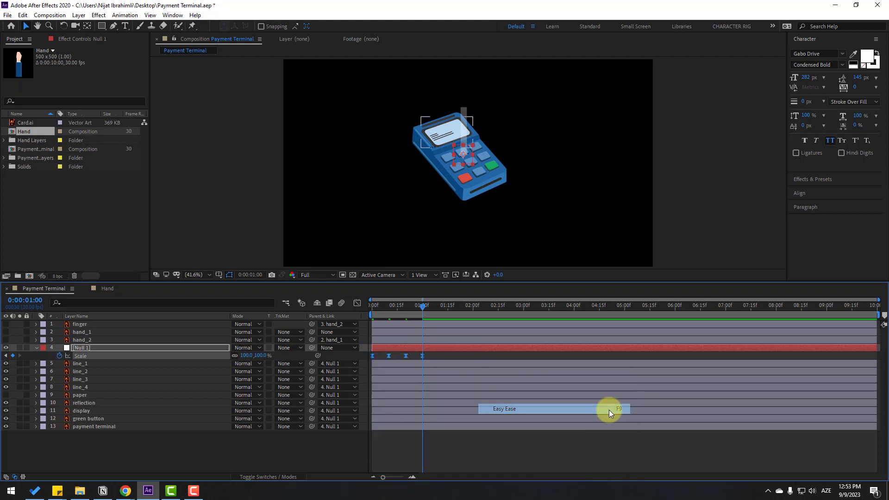
{"action": "left_click", "coordinate": [457, 452]}
{"action": "key", "text": "space"}
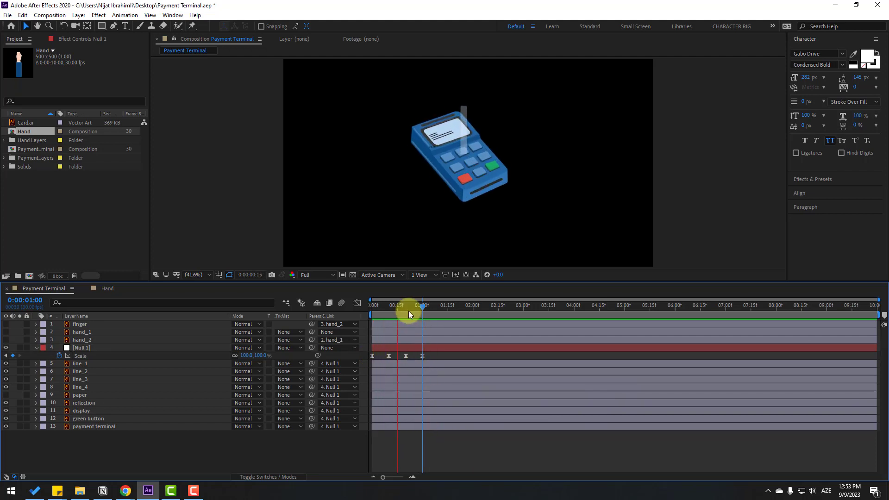
{"action": "left_click", "coordinate": [372, 307]}
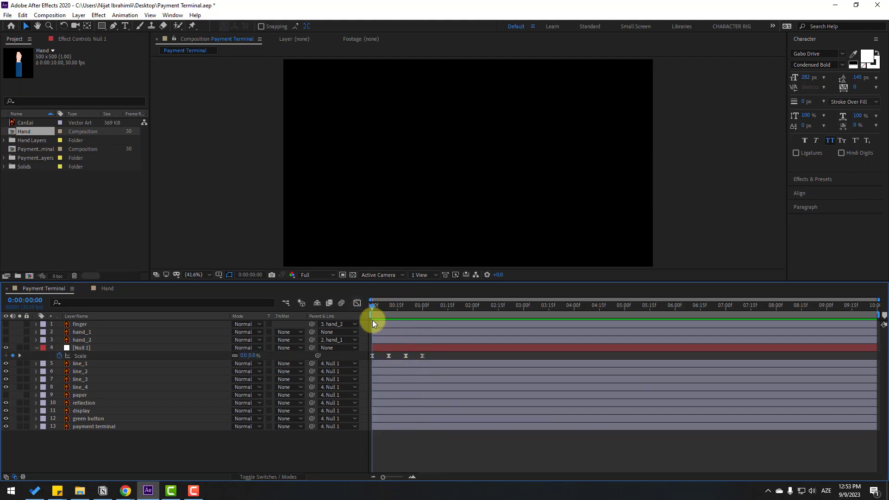
Add a rotation keyframe of 16° for the null at the composition's start.
{"action": "left_click", "coordinate": [83, 350]}
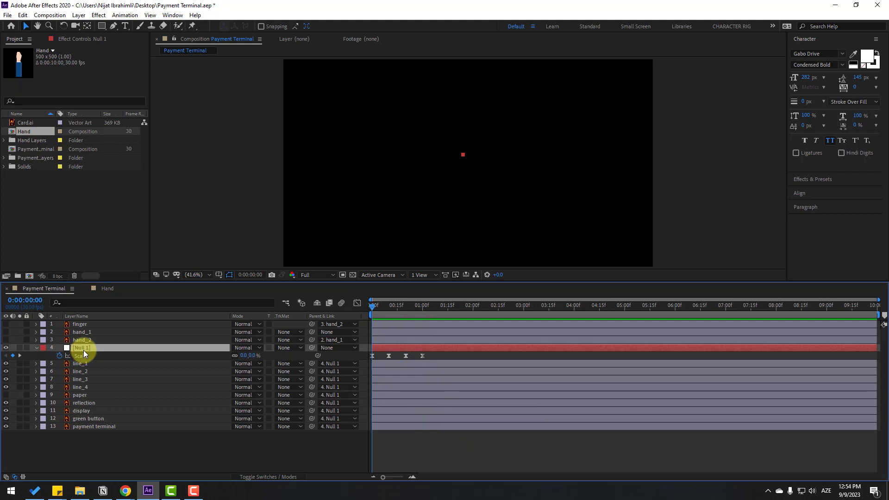
{"action": "key", "text": "shift+r"}
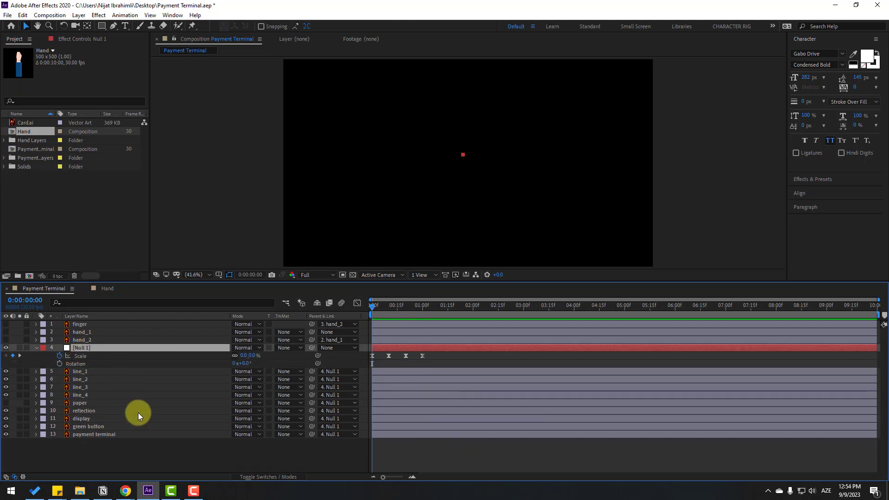
{"action": "left_click", "coordinate": [59, 364]}
{"action": "left_click", "coordinate": [248, 364]}
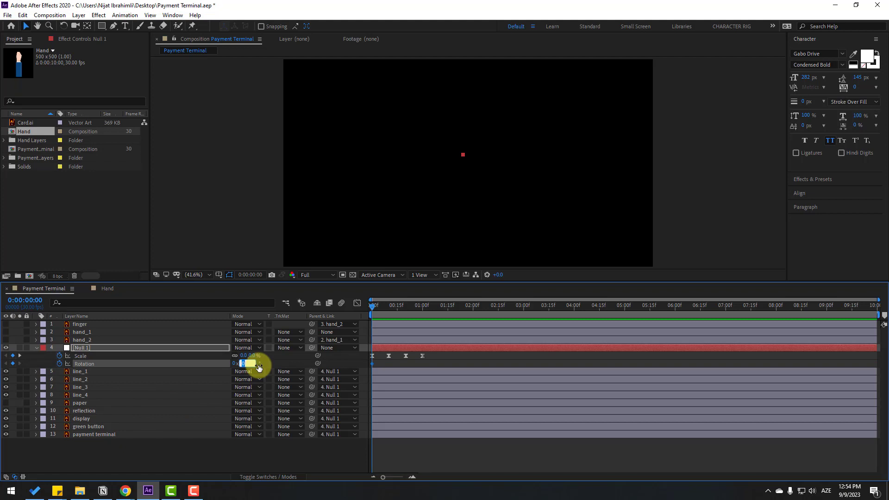
{"action": "type", "text": "16"}
{"action": "key", "text": "Return"}
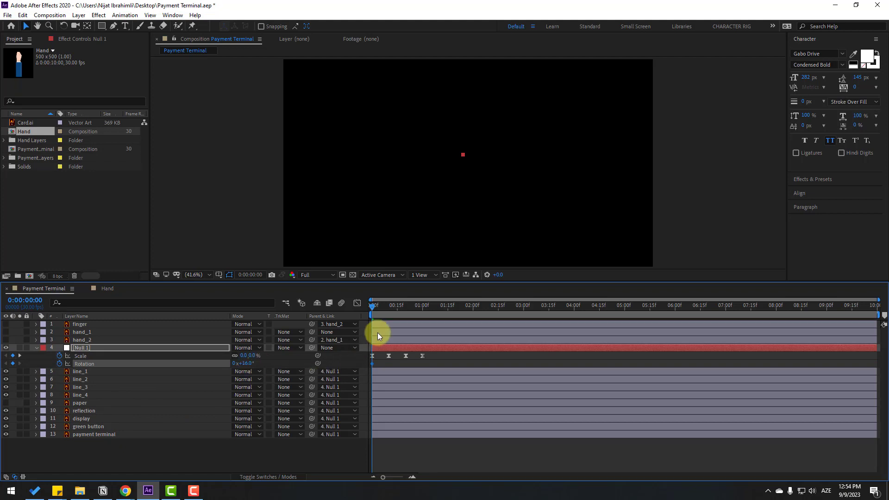
Go to 0:00:00:10 and set the null's rotation to -8°.
{"action": "key", "text": "shift+Page_Down"}
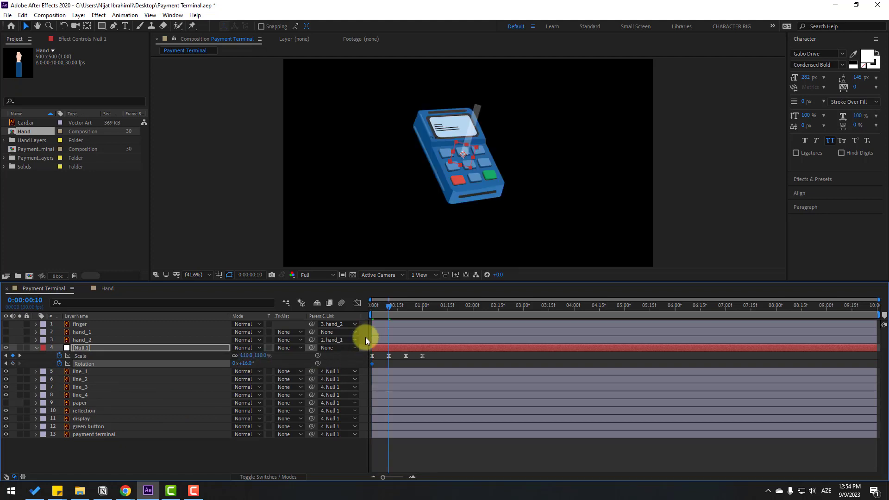
{"action": "left_click", "coordinate": [249, 364]}
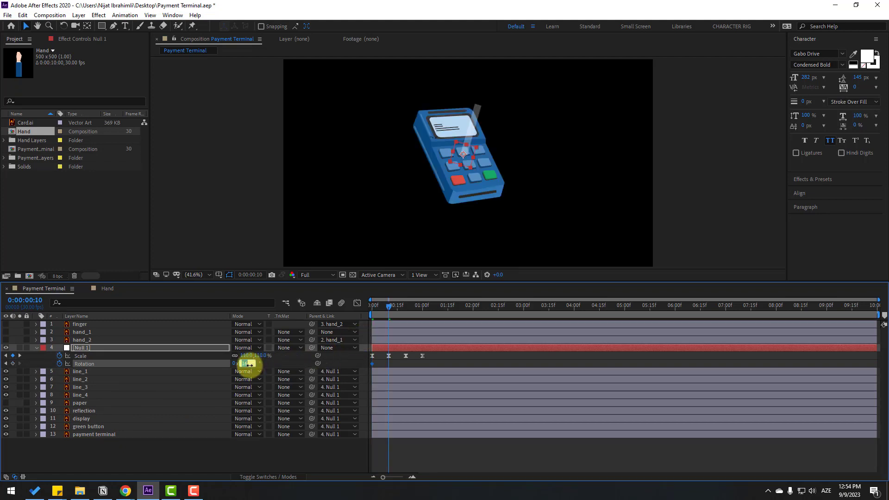
{"action": "type", "text": "-8"}
{"action": "key", "text": "Return"}
Add rotation keyframes for the null of 3° at 0:00:00:20 and 0° at 0:00:01:00.
{"action": "key", "text": "shift+Page_Down"}
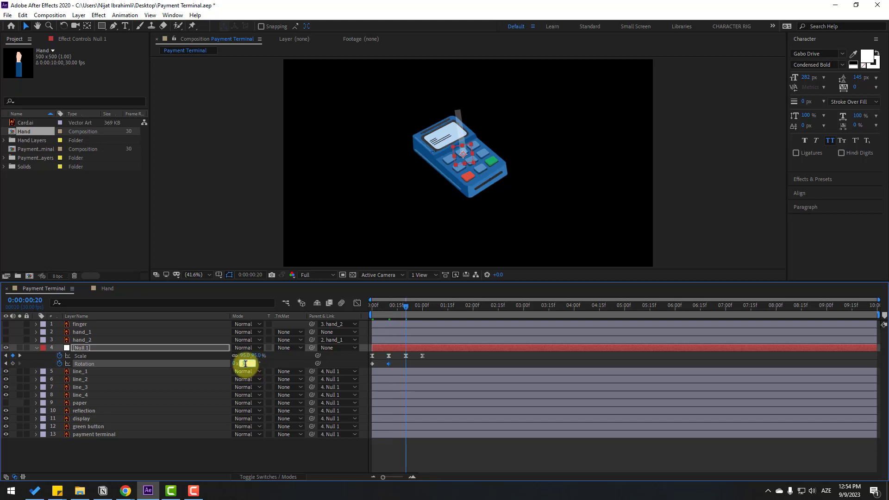
{"action": "key", "text": "Return"}
{"action": "key", "text": "k"}
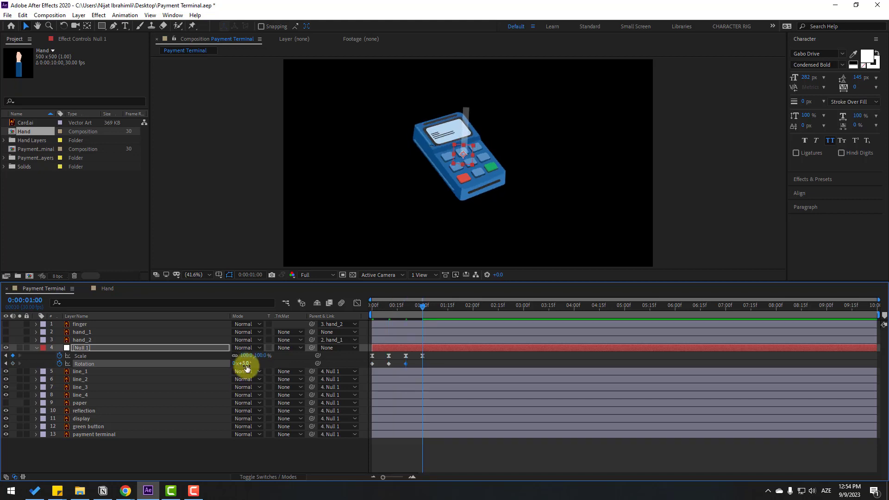
{"action": "left_click", "coordinate": [245, 363]}
{"action": "type", "text": "0"}
{"action": "key", "text": "Return"}
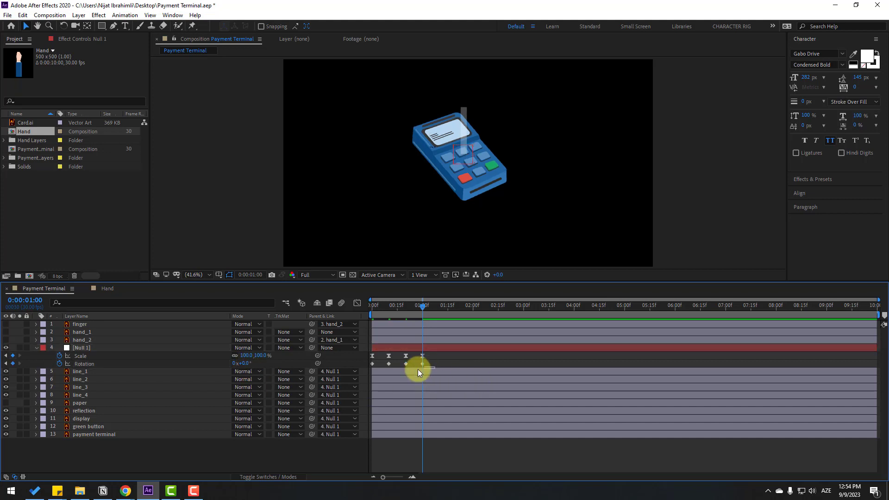
Apply Easy Ease to all of the null's rotation keyframes and preview the animation.
{"action": "right_click", "coordinate": [371, 365]}
{"action": "mouse_move", "coordinate": [399, 362]}
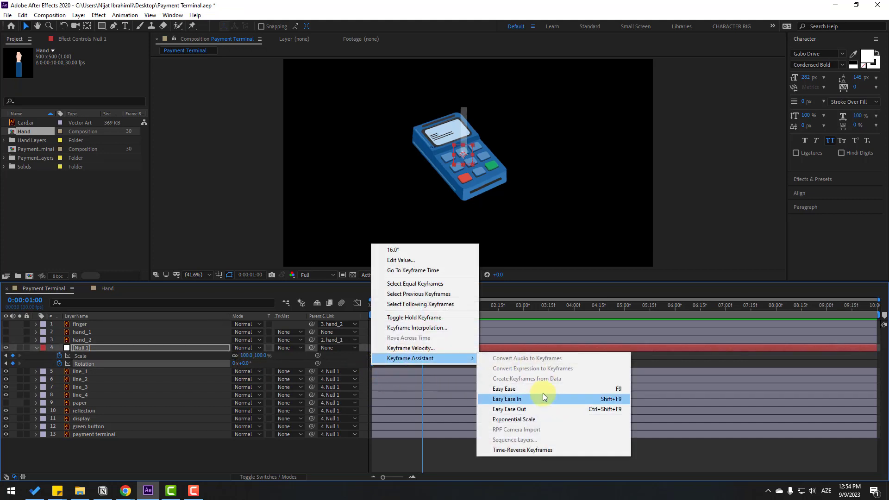
{"action": "left_click", "coordinate": [542, 391]}
{"action": "key", "text": "space"}
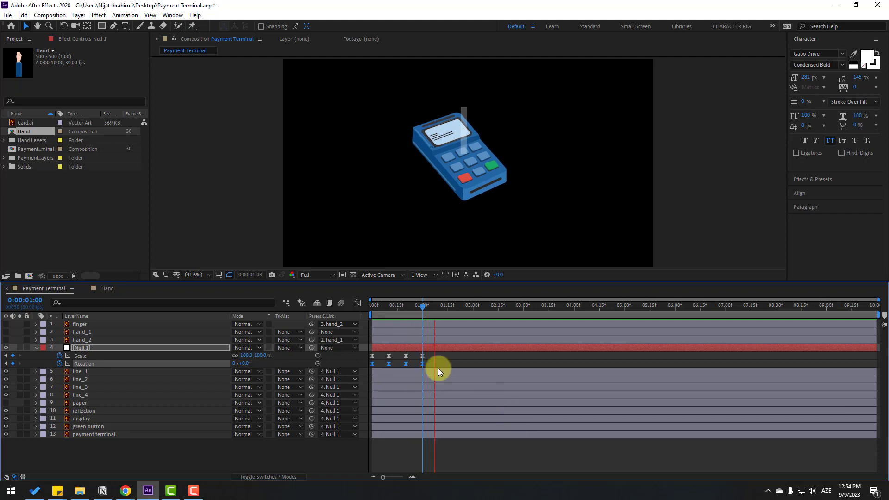
Change the null's rotation keyframe at 0:00:00:10 to -16° and preview the stronger swing.
{"action": "left_click", "coordinate": [389, 306]}
{"action": "left_click", "coordinate": [396, 363]}
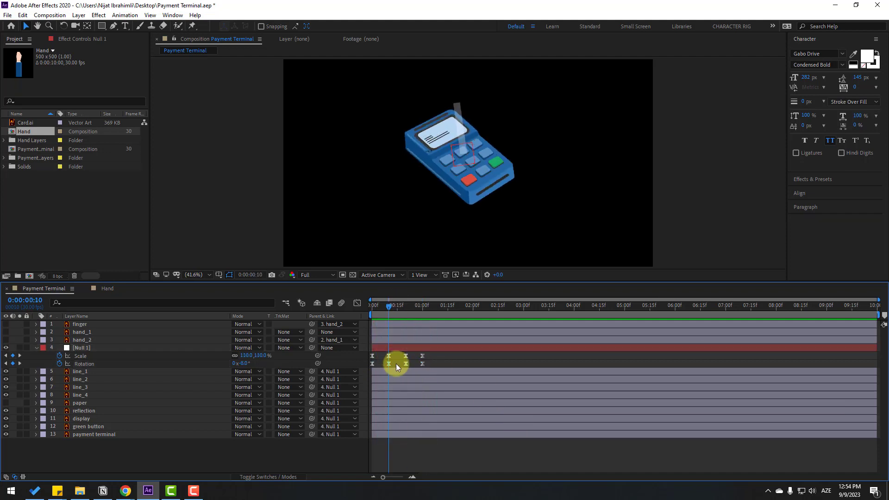
{"action": "left_click", "coordinate": [389, 364]}
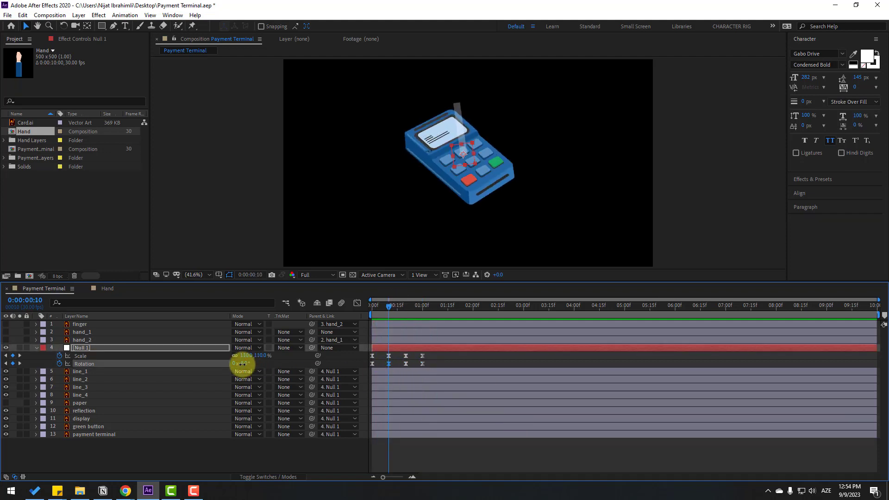
{"action": "left_click_drag", "start_coordinate": [241, 364], "coordinate": [237, 363]}
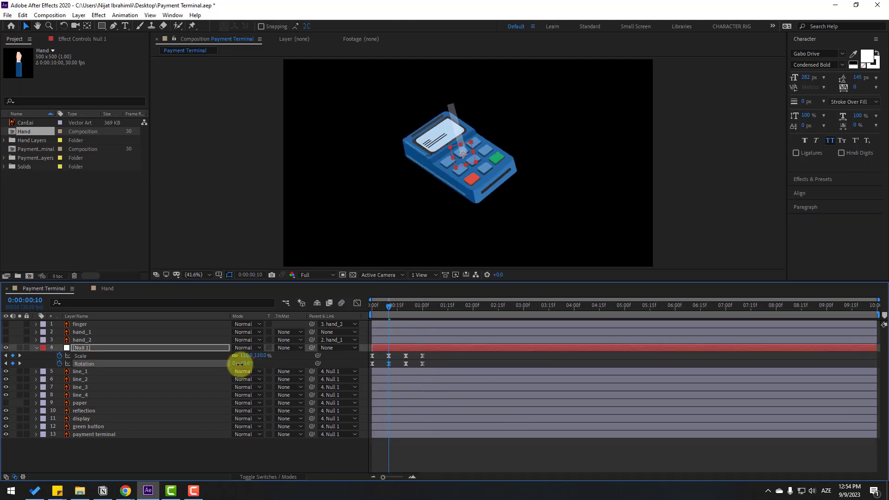
{"action": "left_click", "coordinate": [471, 364]}
{"action": "key", "text": "space"}
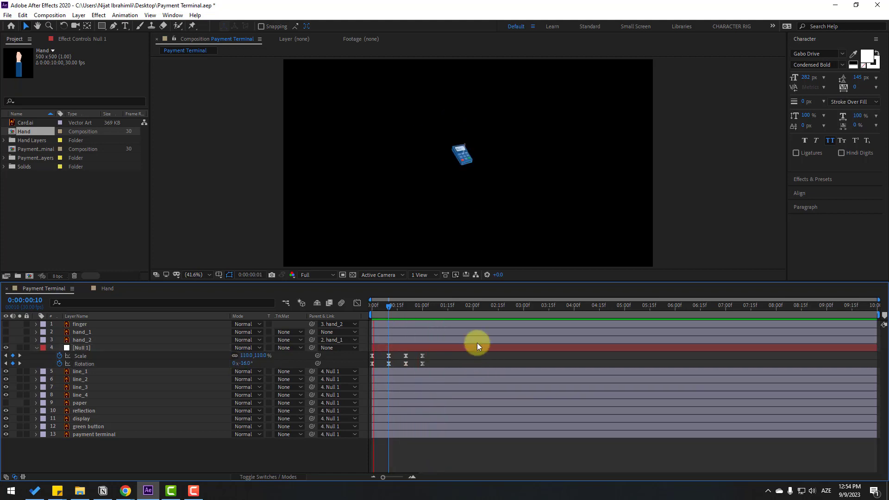
Keyframe the null's position at 0:00:01:00, then at 0:00:01:19 move the terminal left to about 622.7, 529.9.
{"action": "mouse_move", "coordinate": [417, 304]}
{"action": "left_mouse_down"}
{"action": "mouse_move", "coordinate": [396, 304]}
{"action": "mouse_move", "coordinate": [424, 304]}
{"action": "left_mouse_up"}
{"action": "left_click", "coordinate": [85, 348]}
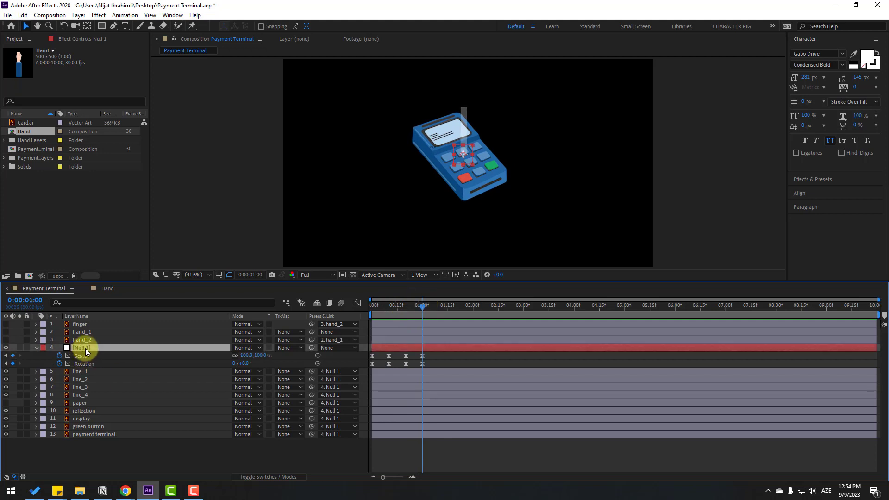
{"action": "key", "text": "shift+p"}
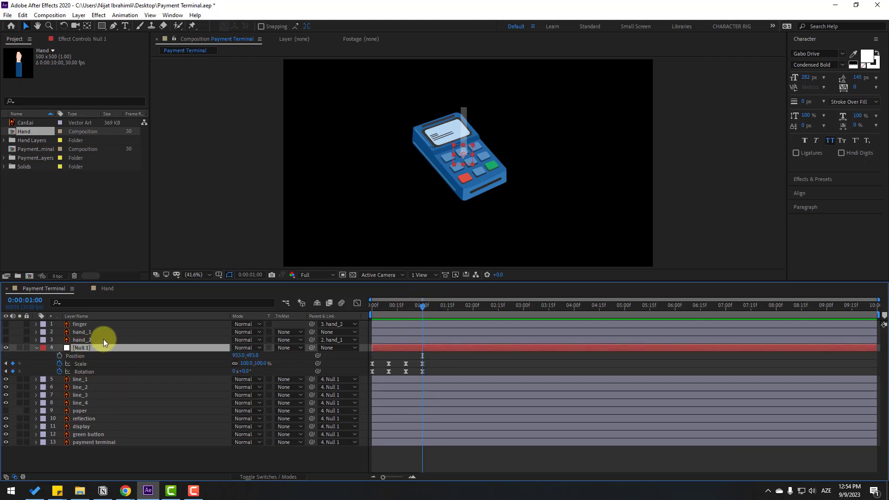
{"action": "left_click", "coordinate": [60, 356]}
{"action": "left_click_drag", "start_coordinate": [429, 304], "coordinate": [453, 307]}
{"action": "left_click_drag", "start_coordinate": [469, 159], "coordinate": [410, 166]}
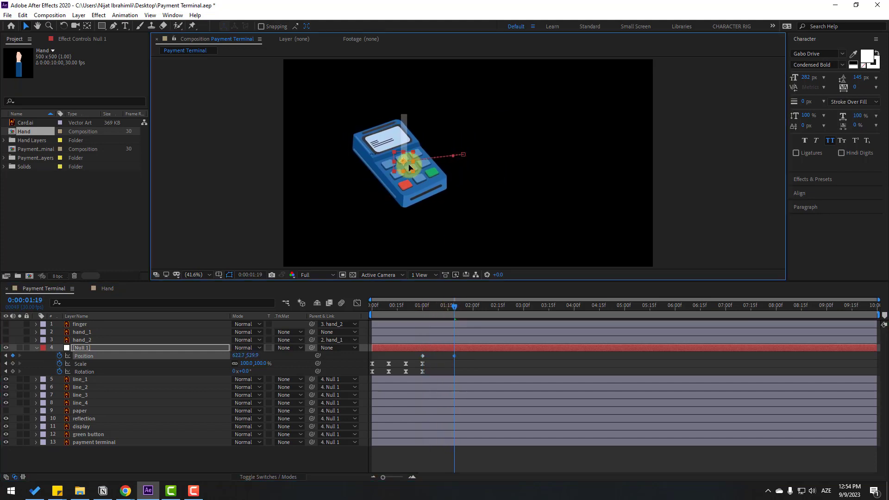
Apply Easy Ease to both of the null's position keyframes and preview the move.
{"action": "right_click", "coordinate": [422, 356]}
{"action": "mouse_move", "coordinate": [463, 471]}
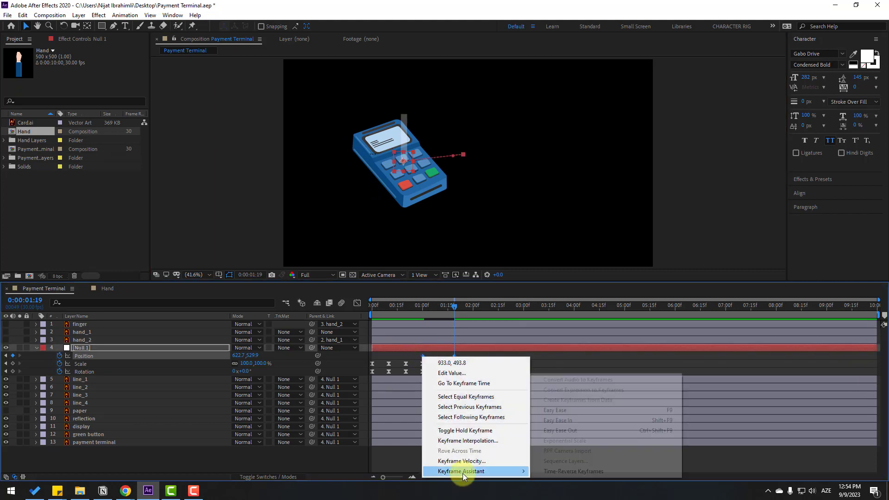
{"action": "left_click", "coordinate": [582, 411]}
{"action": "left_click", "coordinate": [460, 357]}
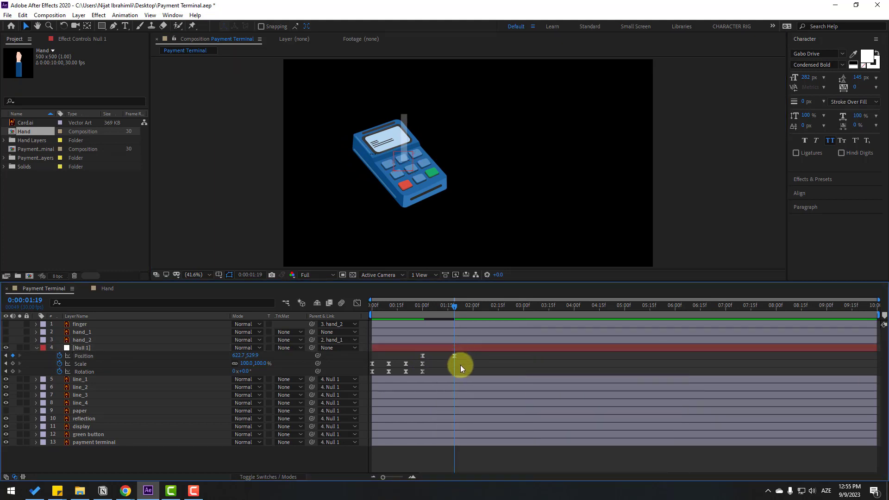
{"action": "key", "text": "space"}
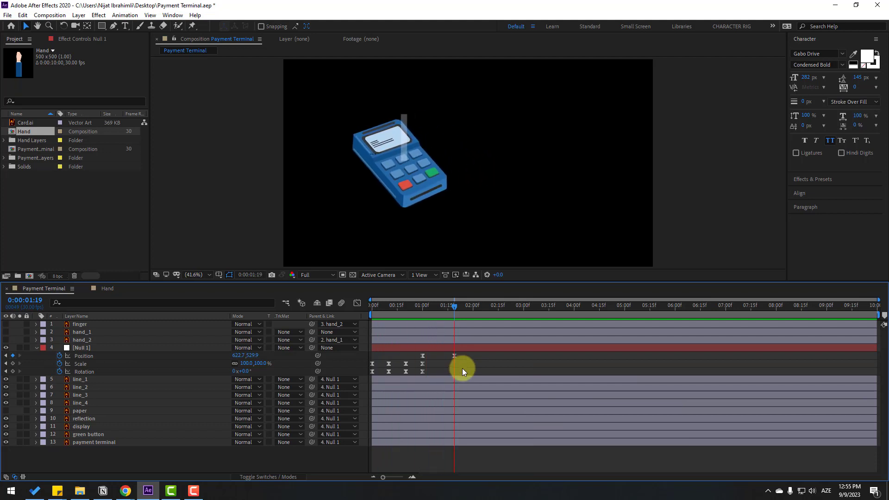
Increase the easing influence in the null's position speed graph for a slower start and sharper peak, and preview it.
{"action": "left_click_drag", "start_coordinate": [460, 357], "coordinate": [404, 351]}
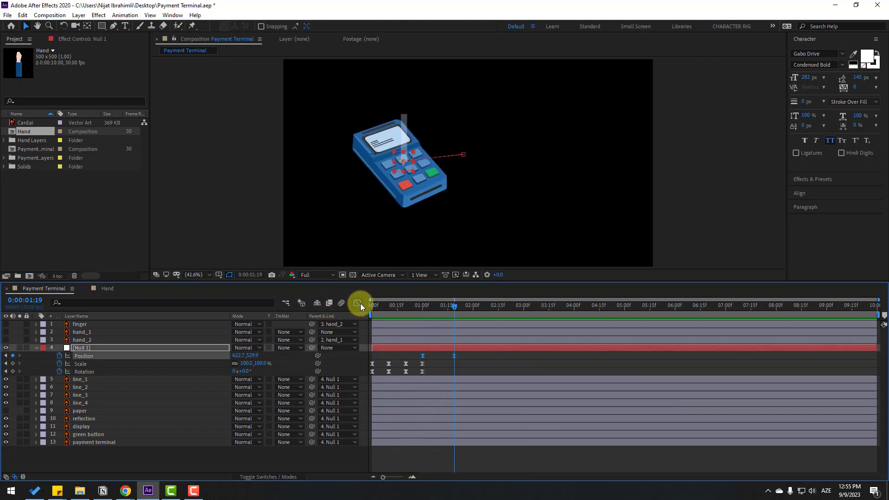
{"action": "left_click", "coordinate": [360, 304]}
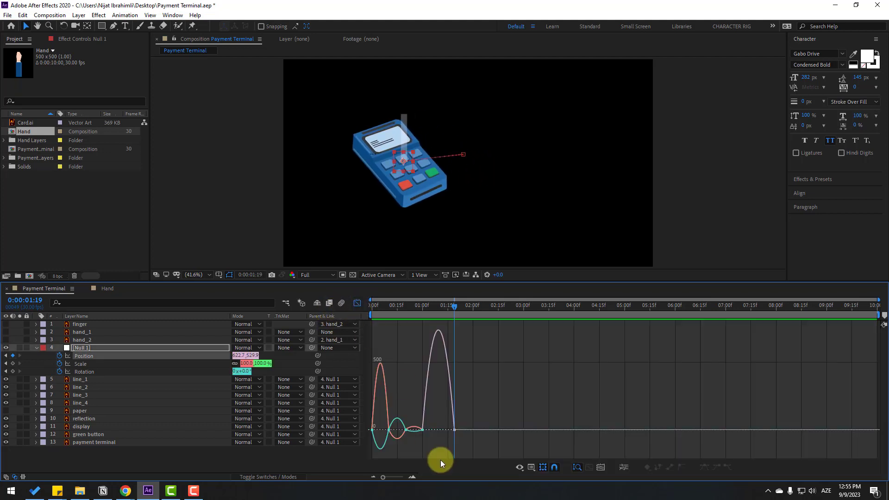
{"action": "left_click", "coordinate": [429, 430]}
{"action": "left_click_drag", "start_coordinate": [429, 429], "coordinate": [445, 437]}
{"action": "key", "text": "space"}
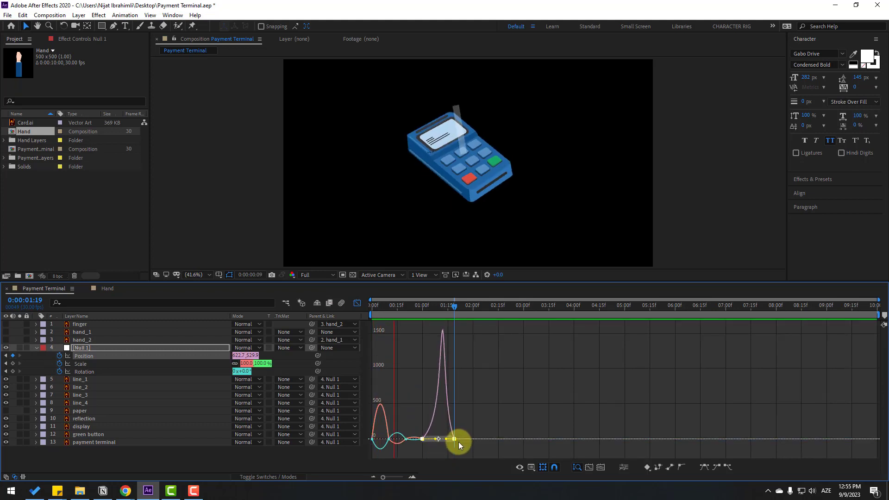
{"action": "left_click", "coordinate": [357, 304]}
Delay the null's second position keyframe to 0:00:01:24 and preview the animation.
{"action": "left_click", "coordinate": [461, 360]}
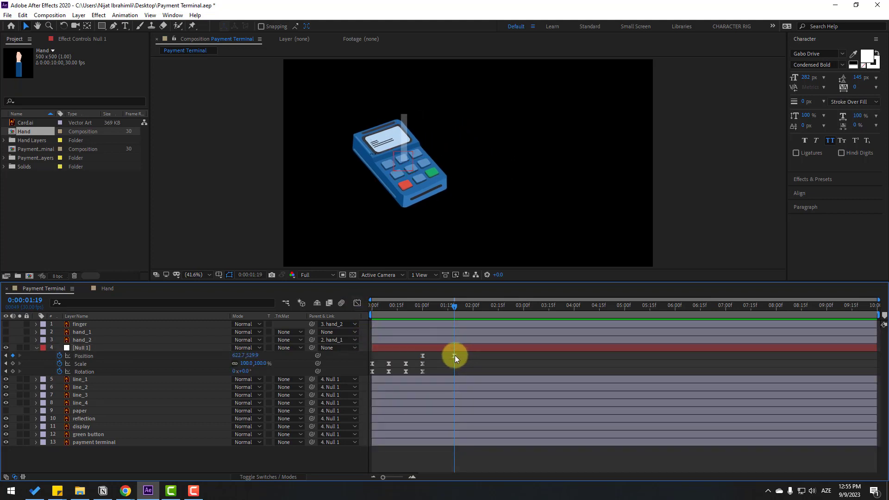
{"action": "left_click_drag", "start_coordinate": [454, 355], "coordinate": [462, 355]}
{"action": "left_click", "coordinate": [477, 363]}
{"action": "key", "text": "space"}
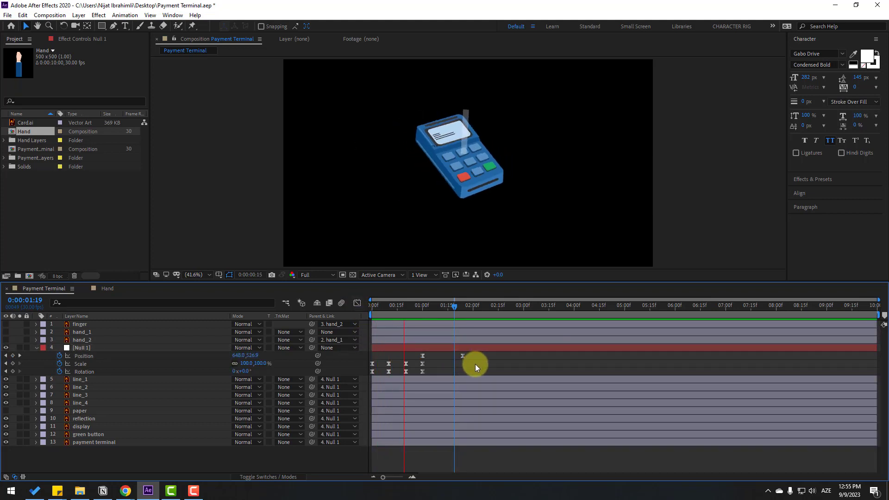
Go to 0:00:01:24 and turn on visibility for the finger, hand_1 and hand_2 layers.
{"action": "left_click", "coordinate": [462, 307]}
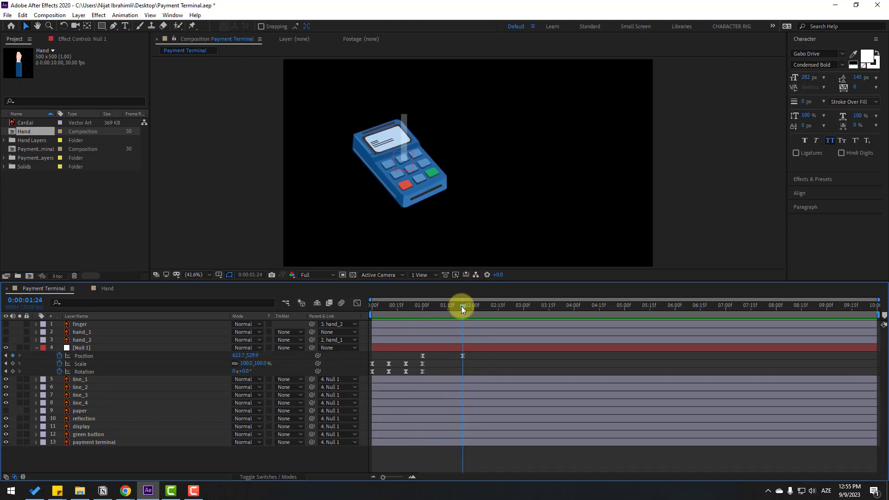
{"action": "left_click", "coordinate": [79, 340]}
{"action": "left_click", "coordinate": [78, 332], "text": "ctrl"}
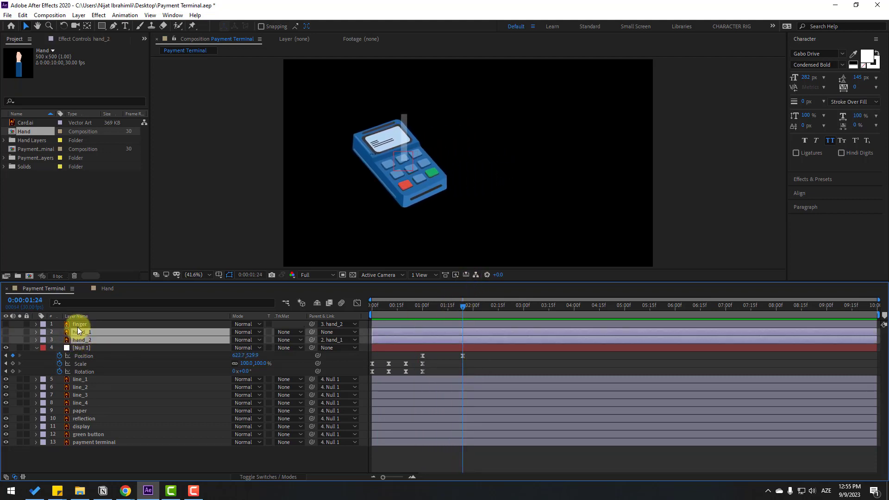
{"action": "left_click", "coordinate": [76, 324], "text": "ctrl"}
{"action": "left_click_drag", "start_coordinate": [6, 341], "coordinate": [7, 322]}
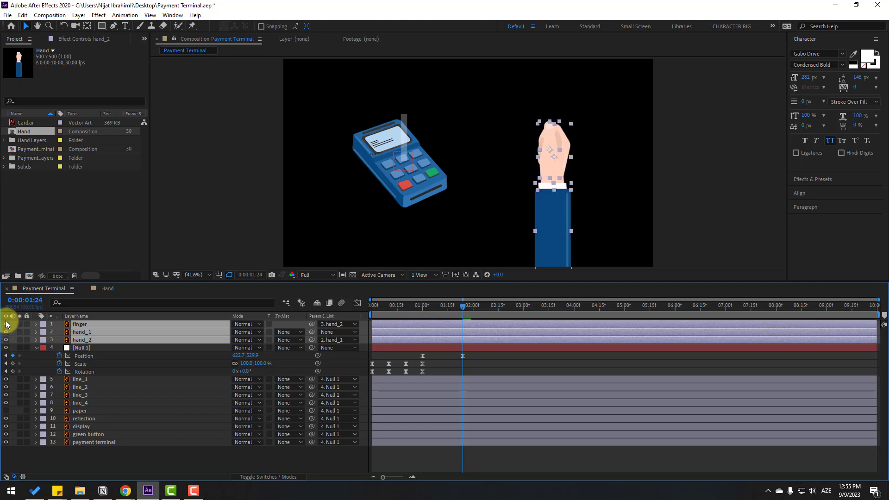
{"action": "left_click", "coordinate": [107, 457]}
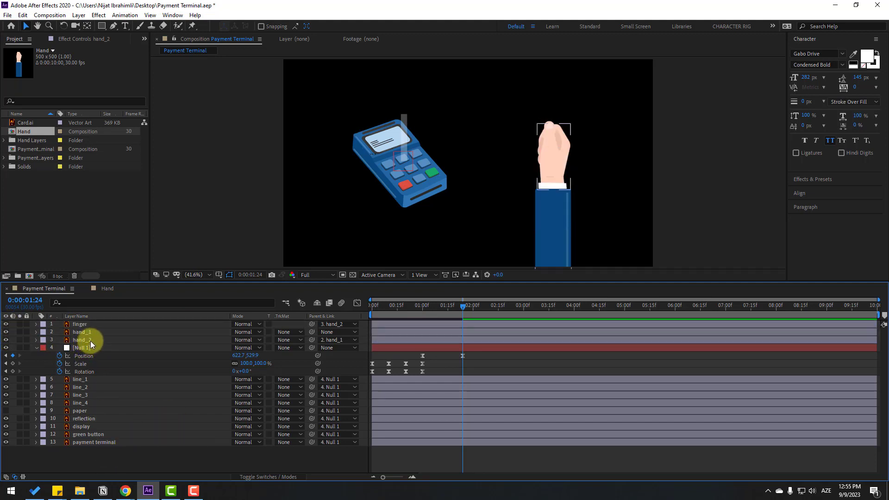
Scale the hand_1 layer down to 177% and move the hand slightly up in the composition.
{"action": "left_click", "coordinate": [90, 341]}
{"action": "left_click", "coordinate": [84, 335]}
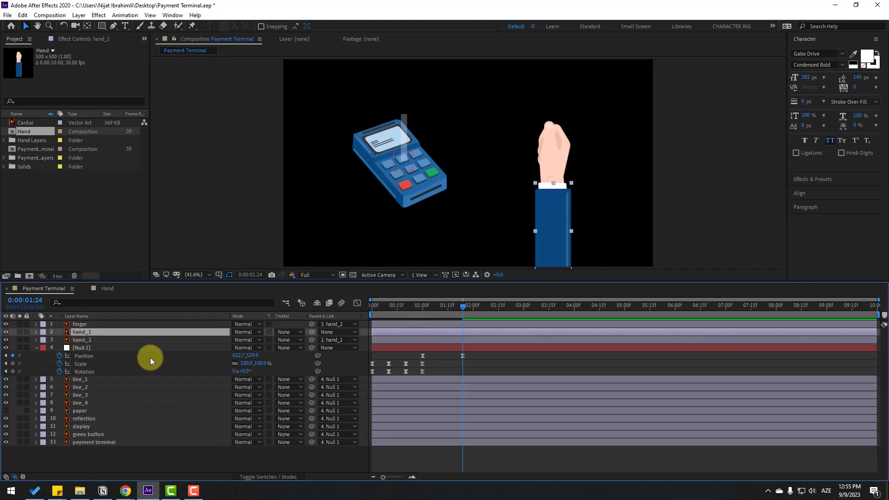
{"action": "key", "text": "s"}
{"action": "left_click_drag", "start_coordinate": [244, 340], "coordinate": [240, 339]}
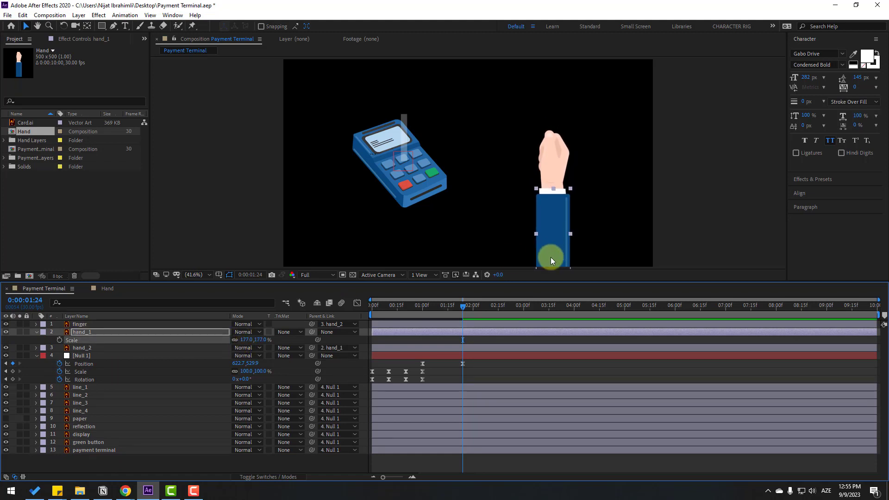
{"action": "mouse_move", "coordinate": [551, 257]}
{"action": "left_mouse_down"}
{"action": "mouse_move", "coordinate": [553, 235]}
{"action": "mouse_move", "coordinate": [553, 256]}
{"action": "left_mouse_up"}
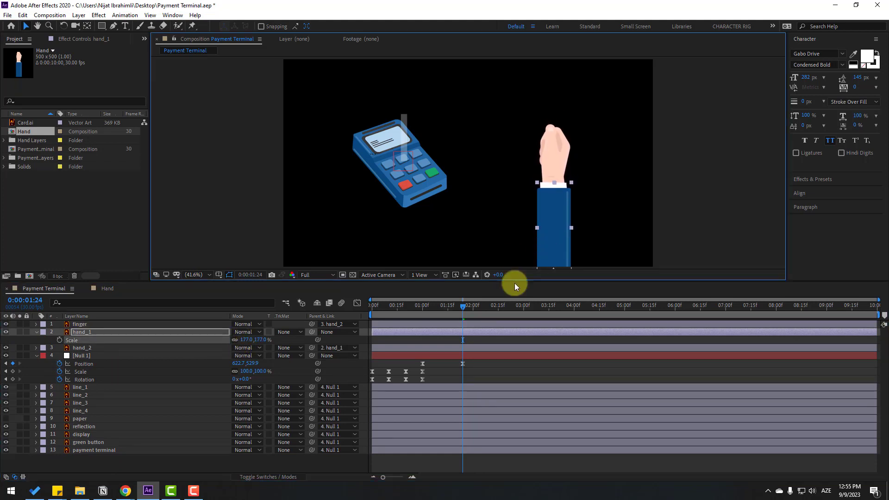
Shift the finger, hand_1 and hand_2 layers in time so they start at 0:00:01:24.
{"action": "left_click", "coordinate": [79, 347]}
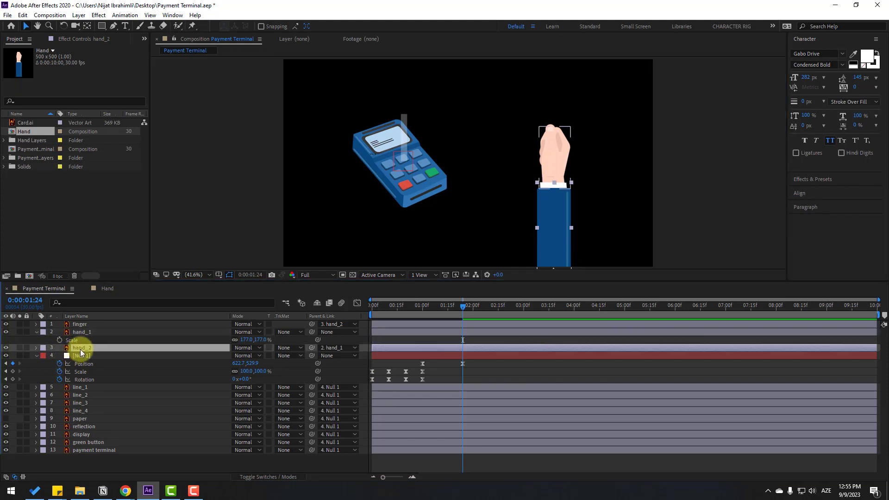
{"action": "left_click", "coordinate": [79, 324], "text": "shift"}
{"action": "left_click_drag", "start_coordinate": [423, 324], "coordinate": [488, 324]}
{"action": "left_click", "coordinate": [424, 346]}
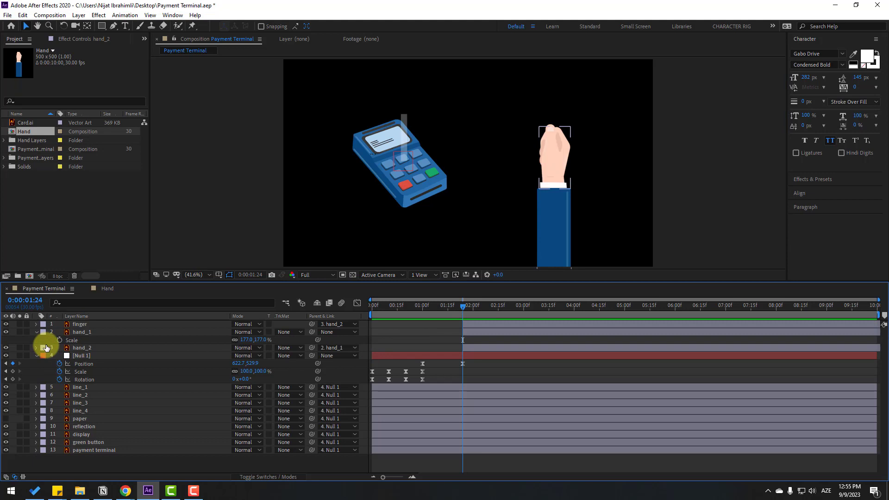
Keyframe the hand_1 layer's rotation at -103° on 0:00:01:24 and 17° on 0:00:02:04.
{"action": "left_click", "coordinate": [88, 332]}
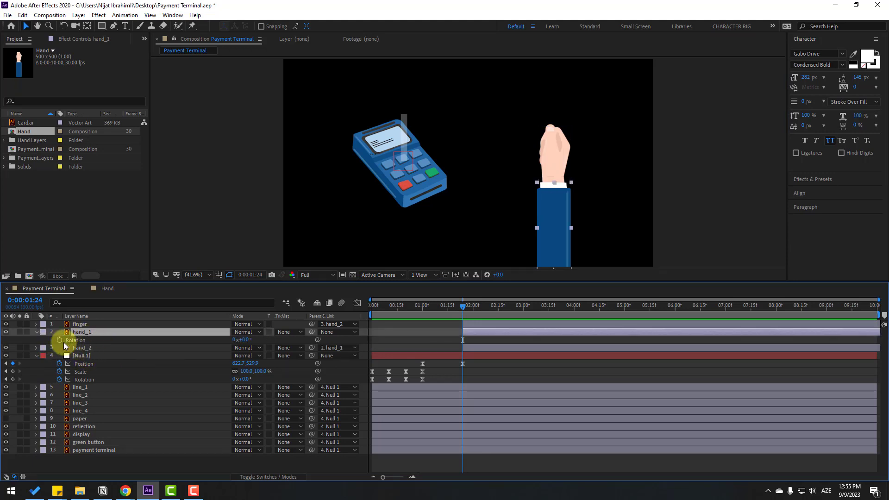
{"action": "left_click", "coordinate": [59, 340]}
{"action": "left_click_drag", "start_coordinate": [239, 340], "coordinate": [213, 354]}
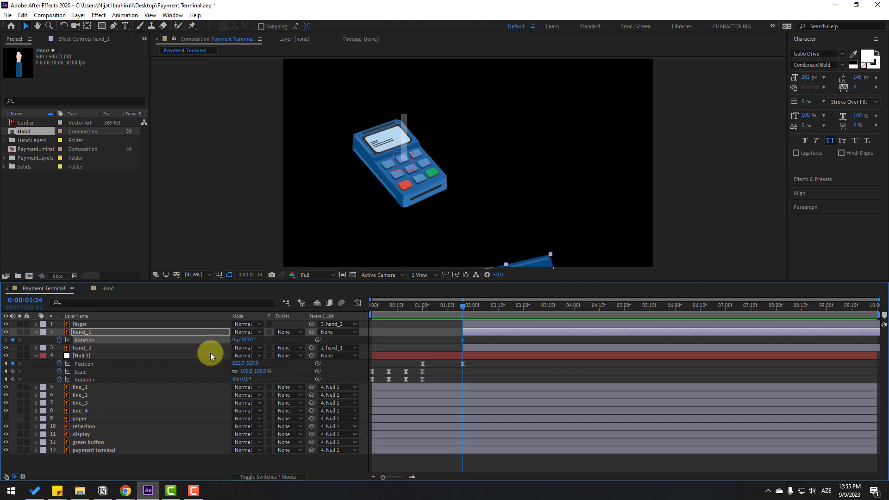
{"action": "key", "text": "shift+Page_Down"}
{"action": "left_click_drag", "start_coordinate": [243, 340], "coordinate": [299, 337]}
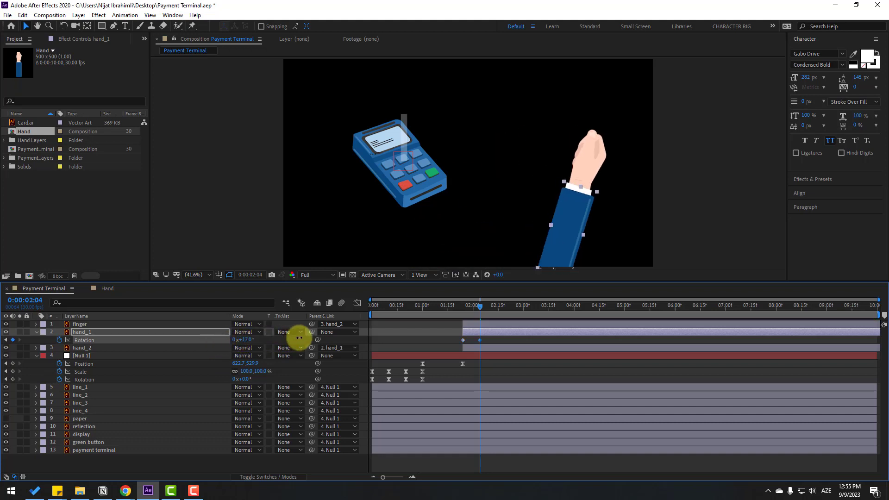
Add hand_1 rotation keyframes of -10° at 0:00:02:14, 5° at 0:00:02:24 and 0° at 0:00:03:04.
{"action": "key", "text": "shift+Page_Down"}
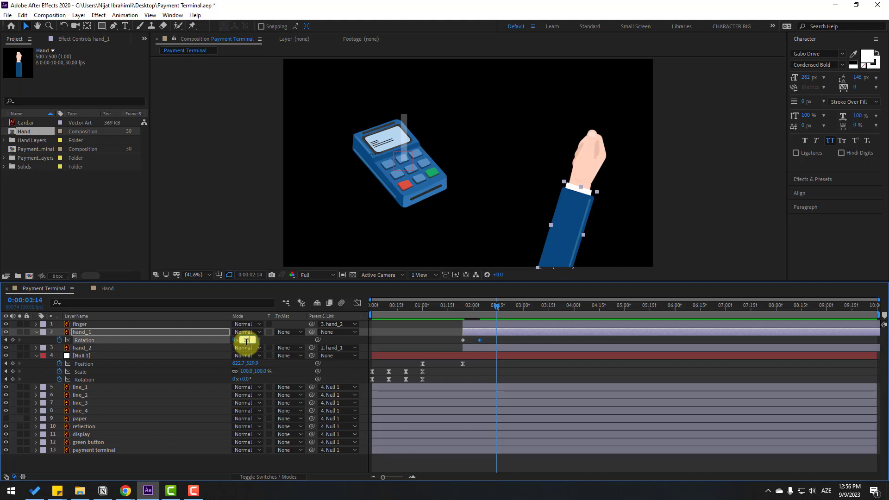
{"action": "type", "text": "-10"}
{"action": "key", "text": "Return"}
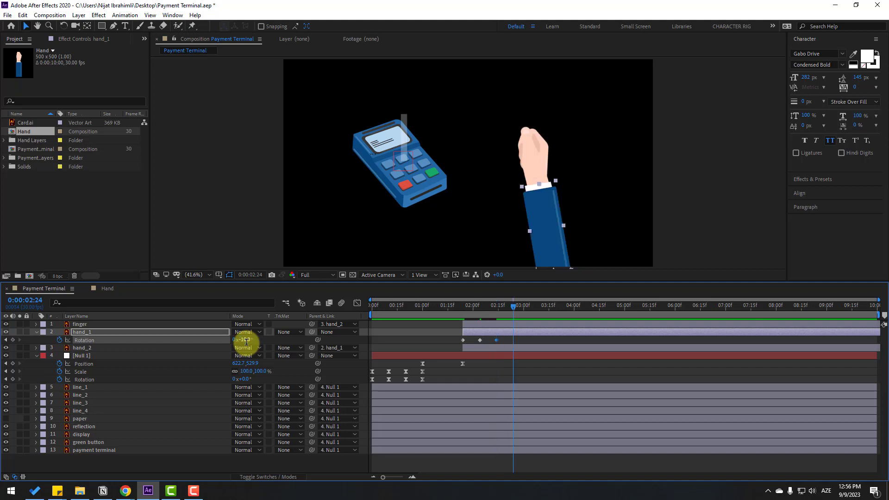
{"action": "left_click", "coordinate": [246, 342]}
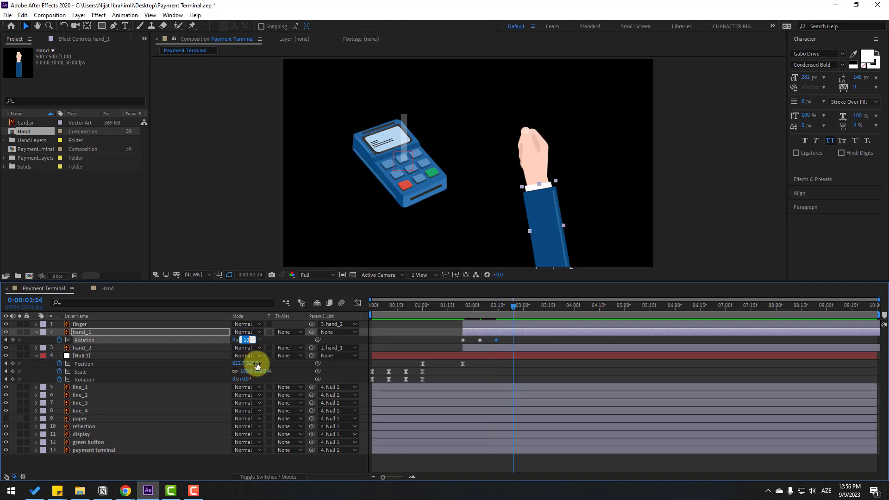
{"action": "type", "text": "5"}
{"action": "key", "text": "Return"}
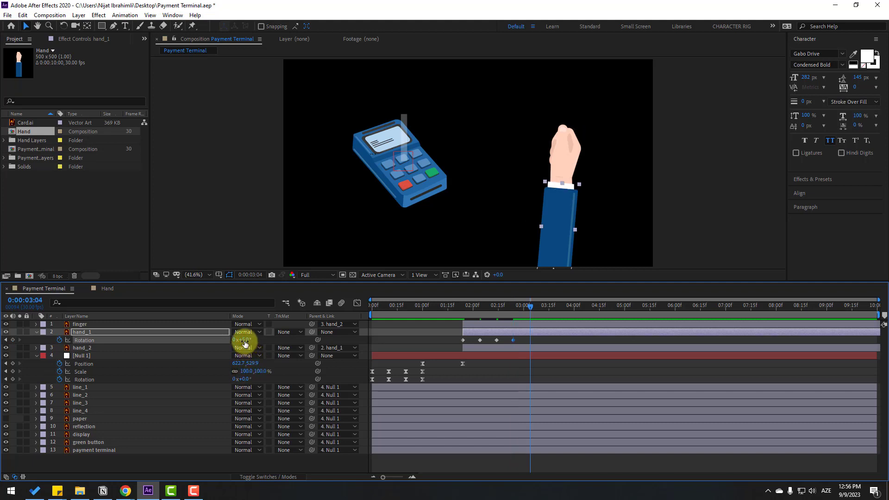
{"action": "type", "text": "0"}
{"action": "key", "text": "Return"}
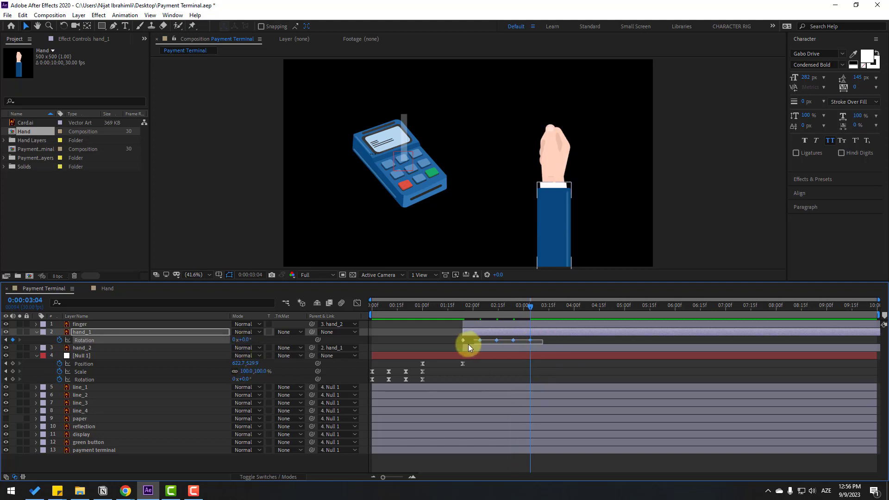
Apply Easy Ease to all hand_1 rotation keyframes and preview with the work area starting just before 0:00:01:24.
{"action": "right_click", "coordinate": [462, 340]}
{"action": "mouse_move", "coordinate": [539, 456]}
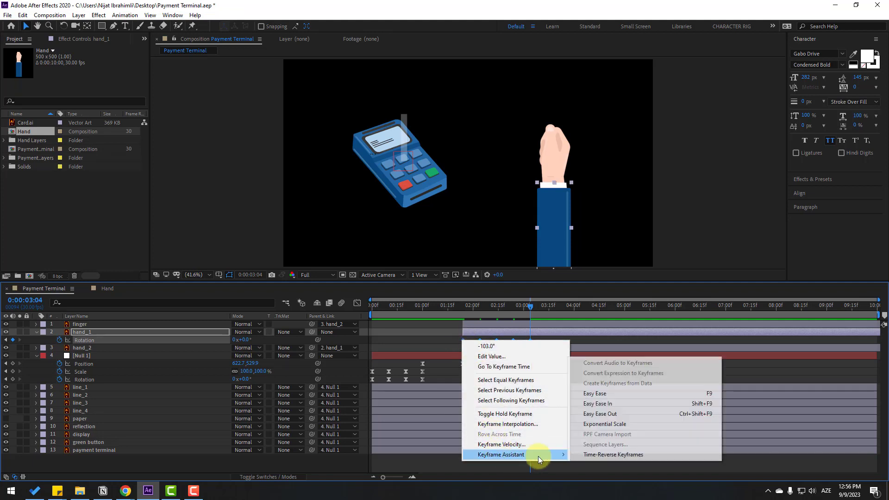
{"action": "left_click", "coordinate": [597, 393]}
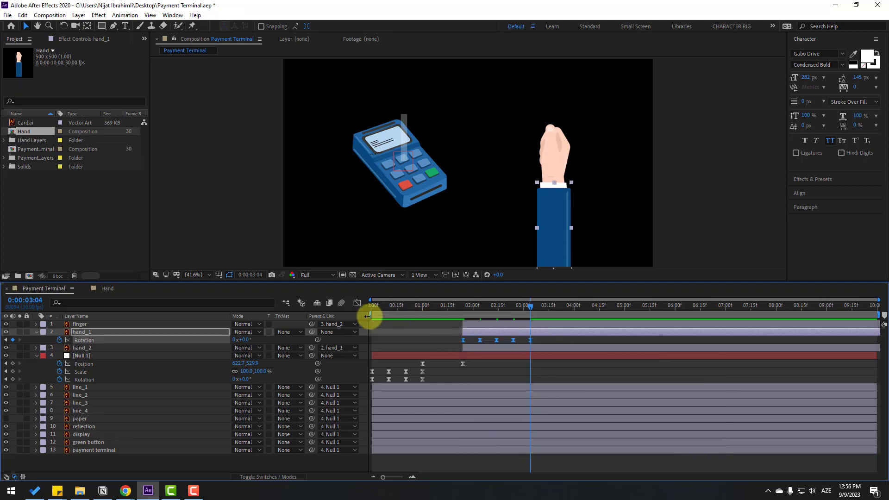
{"action": "left_click_drag", "start_coordinate": [367, 316], "coordinate": [451, 316]}
{"action": "key", "text": "space"}
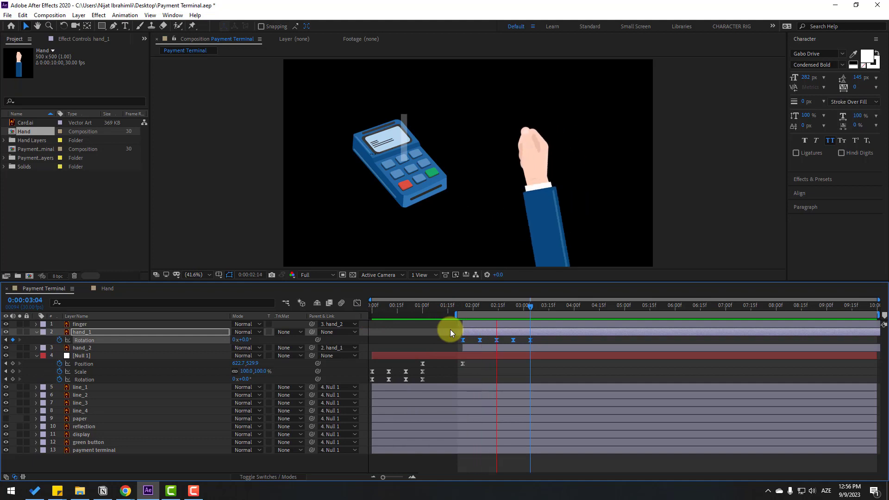
{"action": "key", "text": "space"}
Keyframe hand_1's vertical position at 1184.7 on 0:00:01:24 and 1146.7 on 0:00:02:04.
{"action": "left_click_drag", "start_coordinate": [517, 306], "coordinate": [463, 306]}
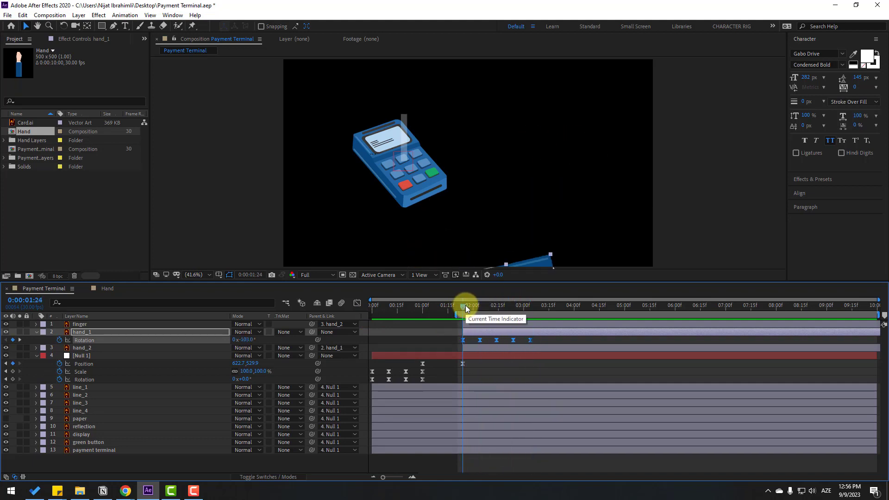
{"action": "key", "text": "shift+p"}
{"action": "left_click", "coordinate": [60, 340]}
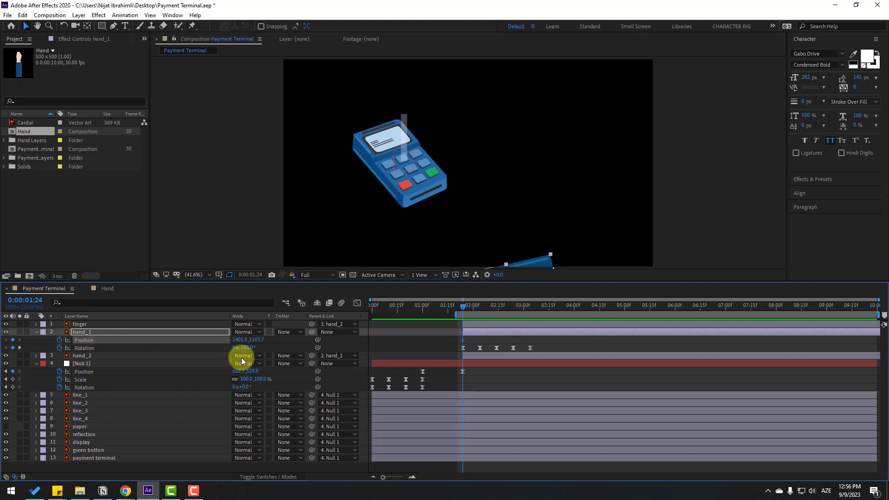
{"action": "left_click_drag", "start_coordinate": [257, 344], "coordinate": [289, 340]}
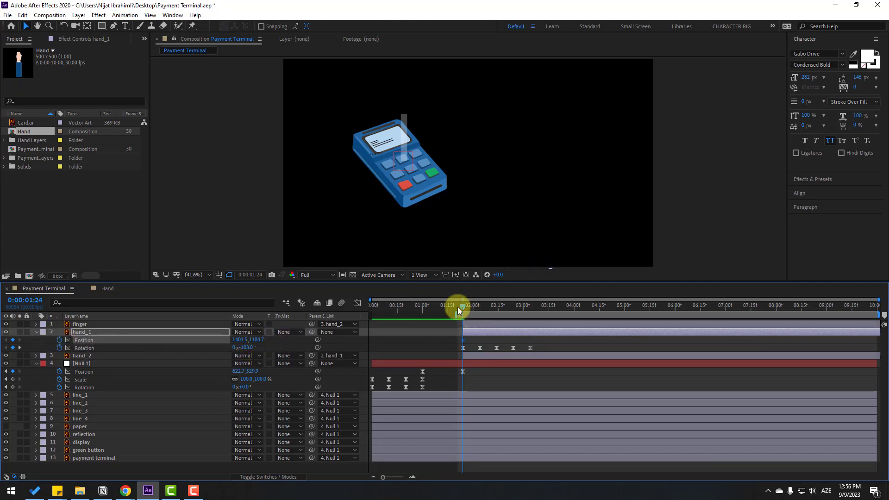
{"action": "left_click_drag", "start_coordinate": [463, 306], "coordinate": [481, 307]}
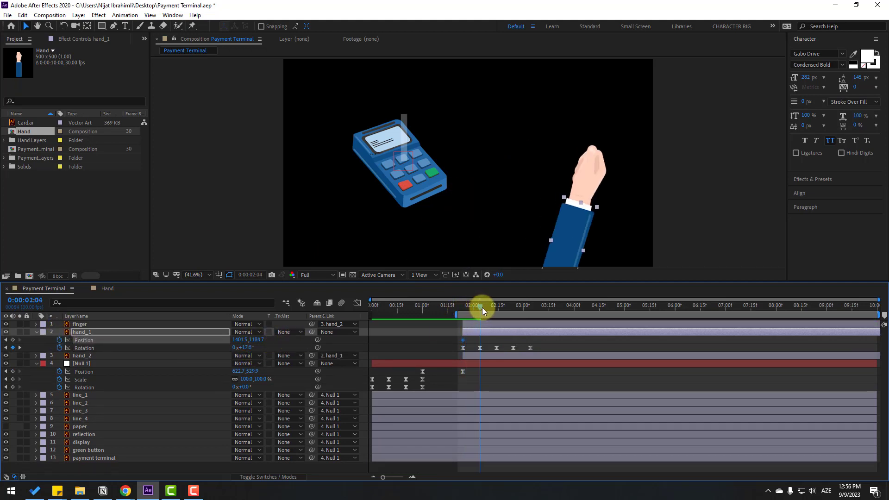
{"action": "left_click_drag", "start_coordinate": [254, 354], "coordinate": [240, 333]}
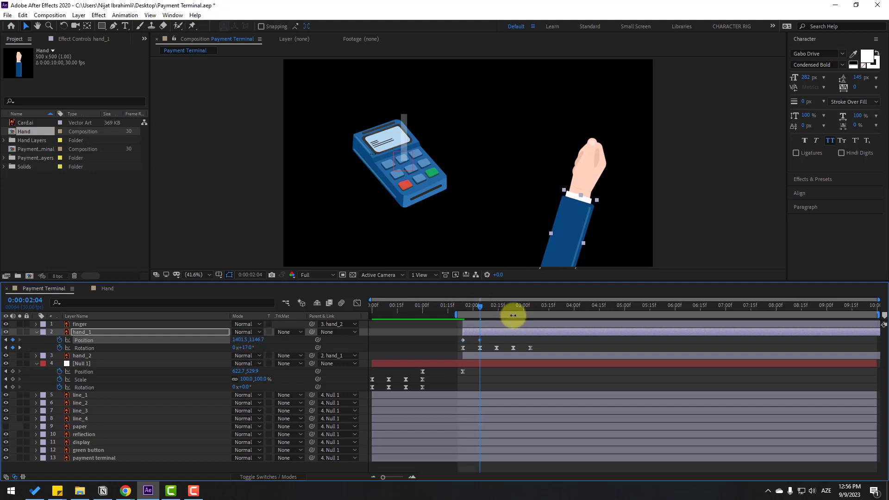
Add hand_1 position keyframes with a Y value of 1160.7 at 0:00:02:14 and 1150.7 at 0:00:02:24.
{"action": "left_click_drag", "start_coordinate": [482, 307], "coordinate": [496, 307]}
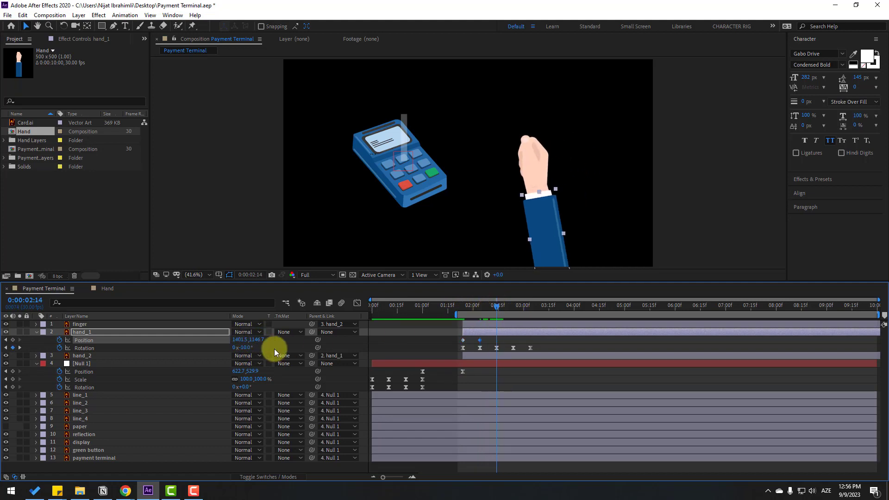
{"action": "left_click_drag", "start_coordinate": [258, 344], "coordinate": [264, 337]}
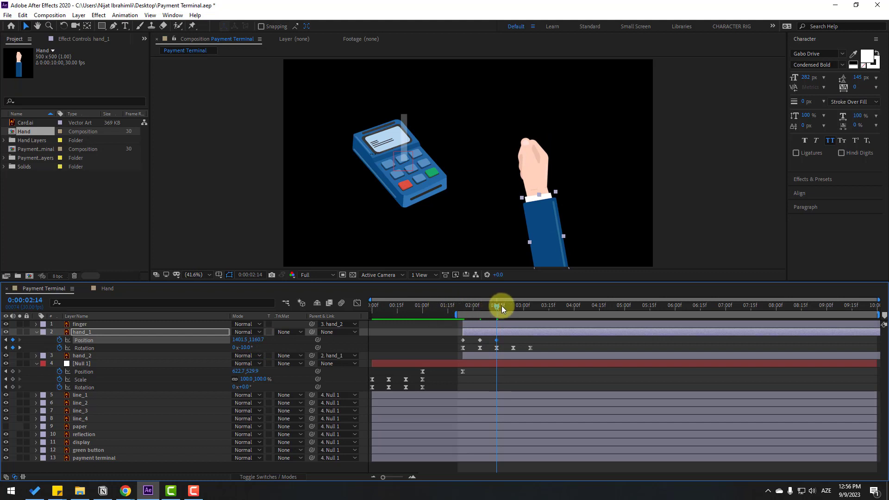
{"action": "left_click_drag", "start_coordinate": [501, 307], "coordinate": [512, 306]}
{"action": "left_click_drag", "start_coordinate": [258, 341], "coordinate": [256, 340]}
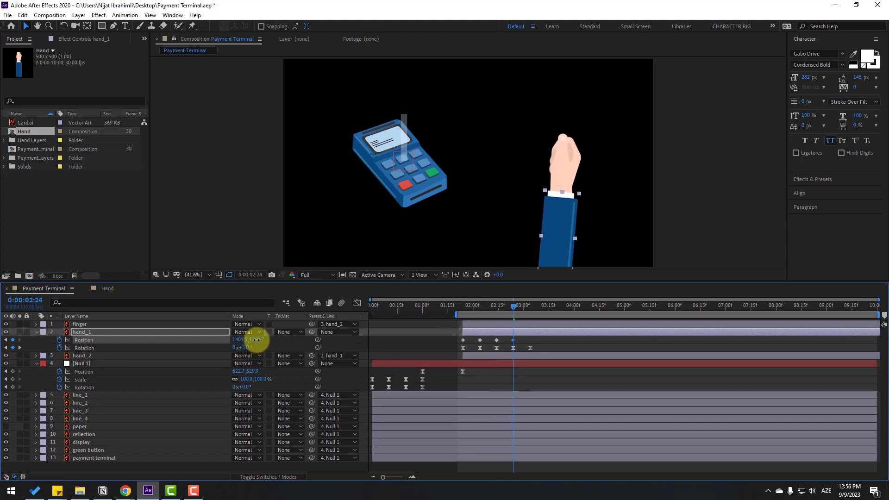
Apply Easy Ease to all four hand_1 position keyframes.
{"action": "left_click", "coordinate": [453, 339]}
{"action": "left_click", "coordinate": [463, 340]}
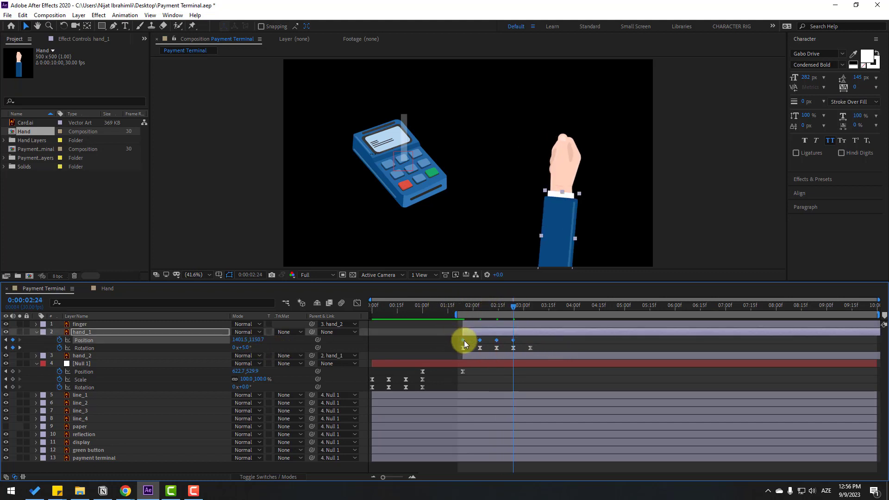
{"action": "right_click", "coordinate": [463, 340]}
{"action": "mouse_move", "coordinate": [507, 458]}
{"action": "left_click", "coordinate": [600, 390]}
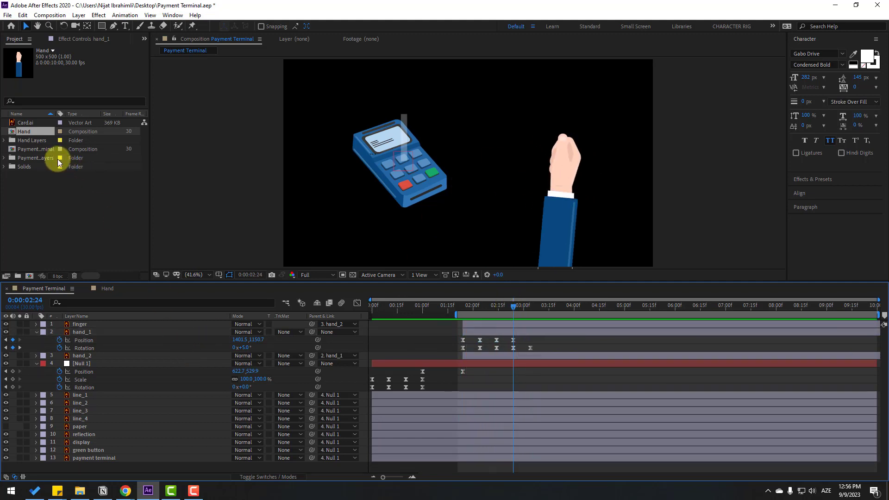
Add Card.ai as the uppermost layer of the Payment Terminal composition and open its source file in Illustrator.
{"action": "left_click_drag", "start_coordinate": [27, 123], "coordinate": [99, 322]}
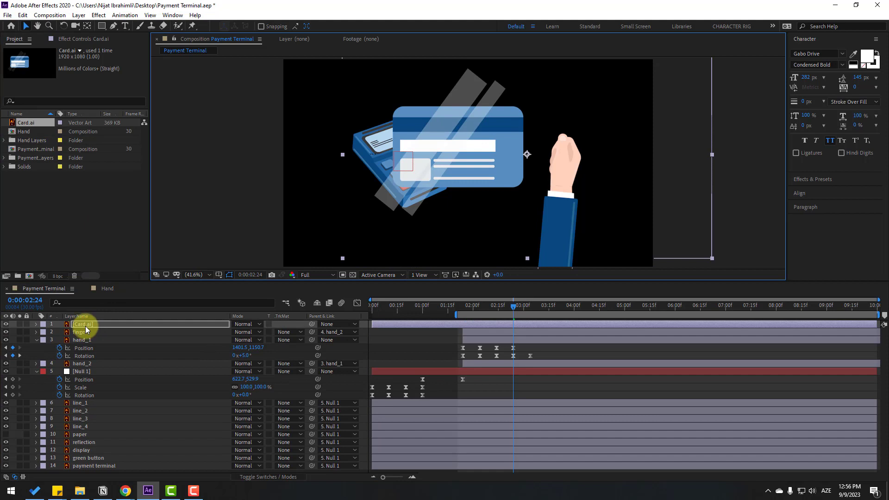
{"action": "left_click", "coordinate": [85, 325]}
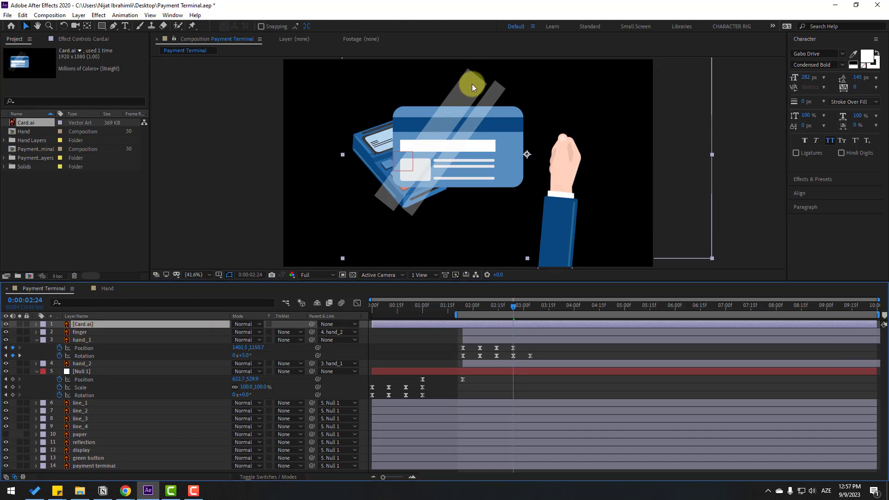
{"action": "right_click", "coordinate": [84, 327]}
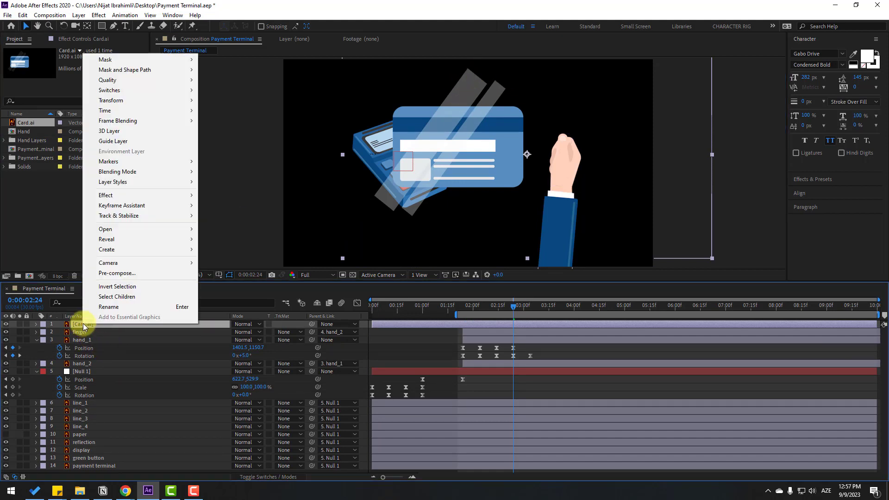
{"action": "mouse_move", "coordinate": [146, 242]}
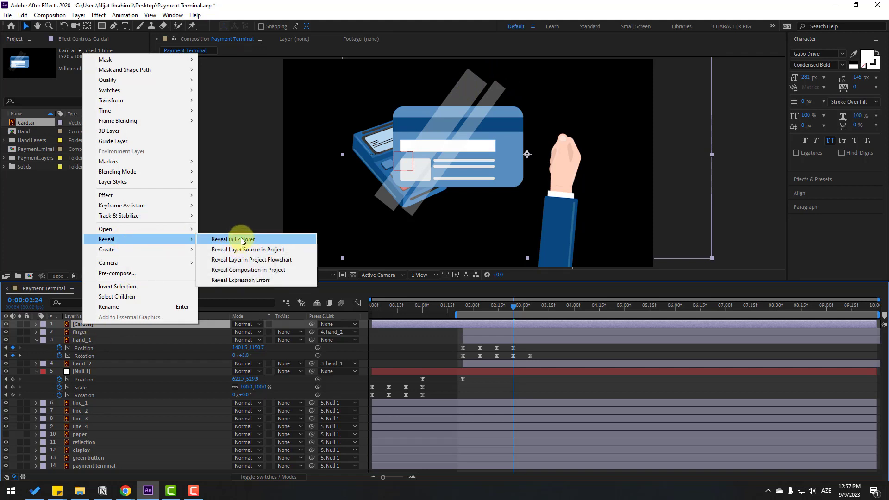
{"action": "left_click", "coordinate": [260, 244]}
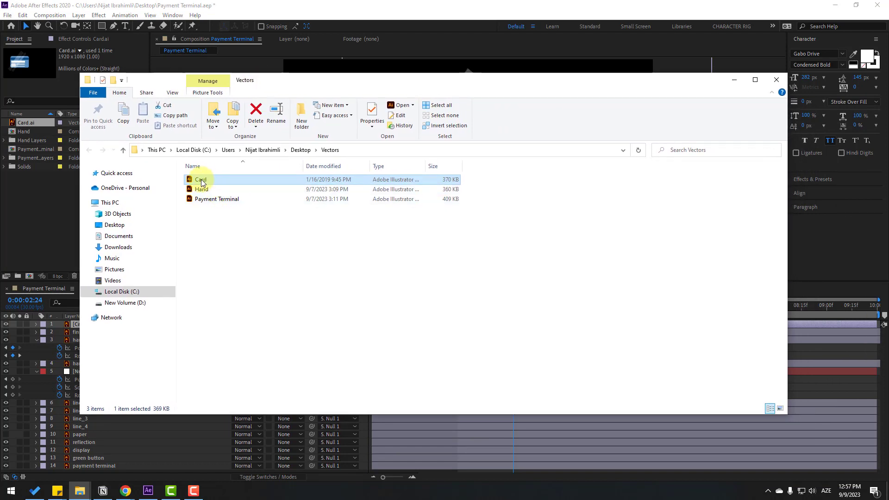
{"action": "double_click", "coordinate": [201, 182]}
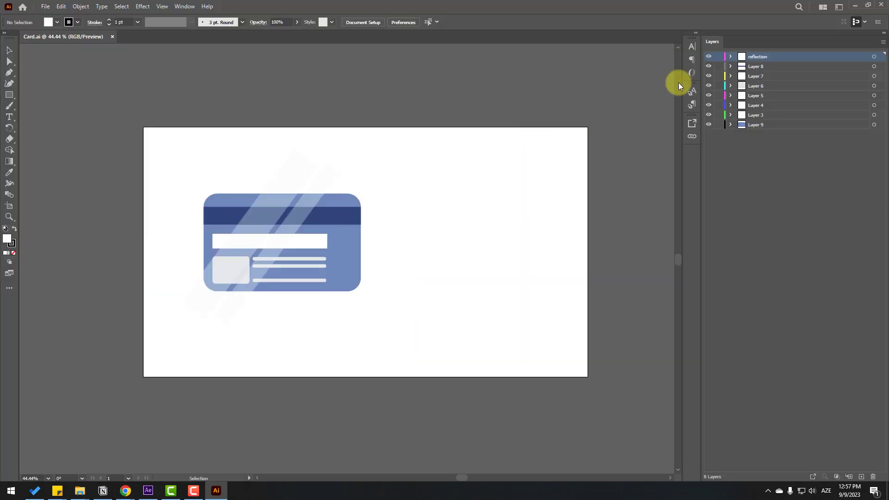
Hide the reflection layer in the card artwork, save the file and switch back to After Effects.
{"action": "left_click", "coordinate": [708, 57]}
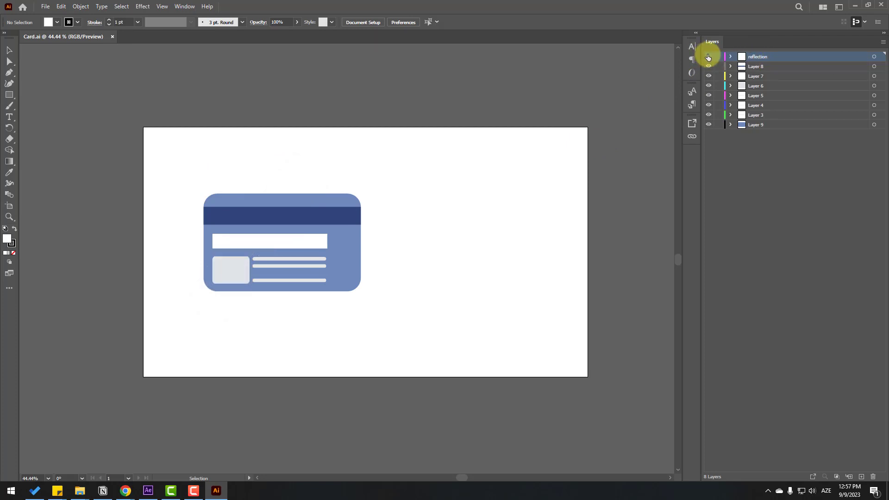
{"action": "left_click", "coordinate": [46, 7]}
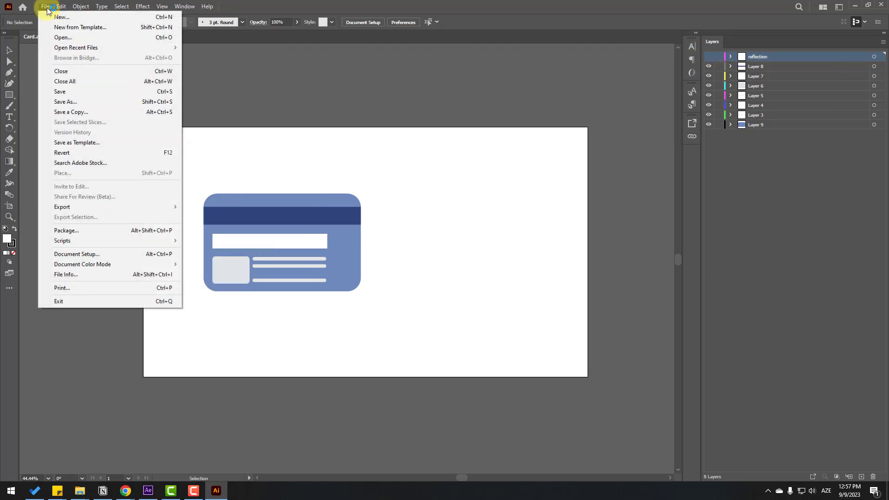
{"action": "left_click", "coordinate": [61, 93]}
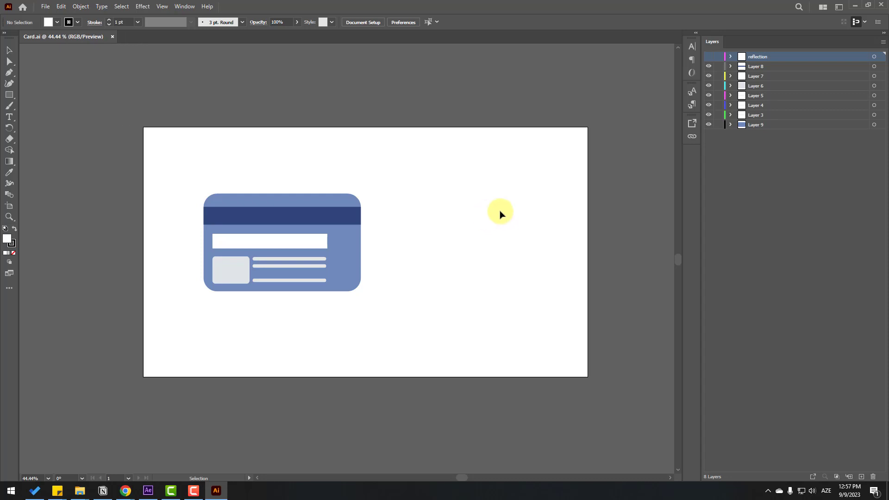
{"action": "left_click", "coordinate": [148, 490]}
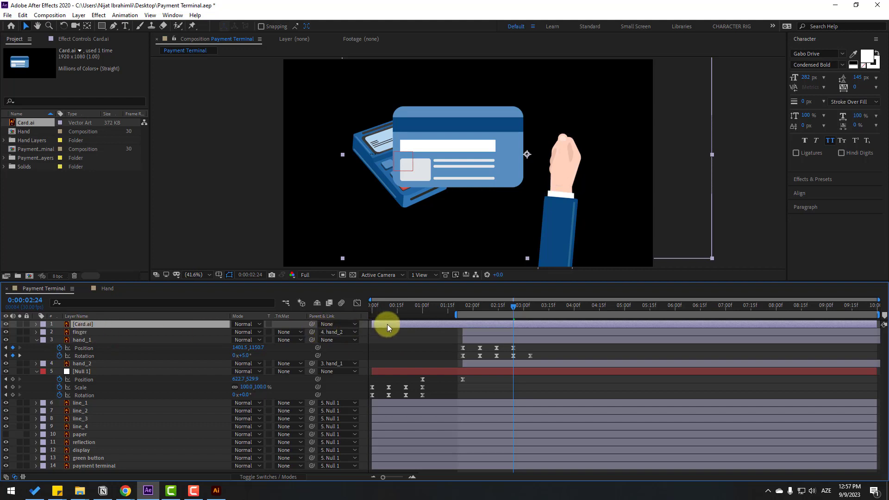
Shift the Card.ai layer to start at 0:00:01:24, scale it down to fit the hand and rotate it to 84°.
{"action": "left_click_drag", "start_coordinate": [387, 325], "coordinate": [477, 323]}
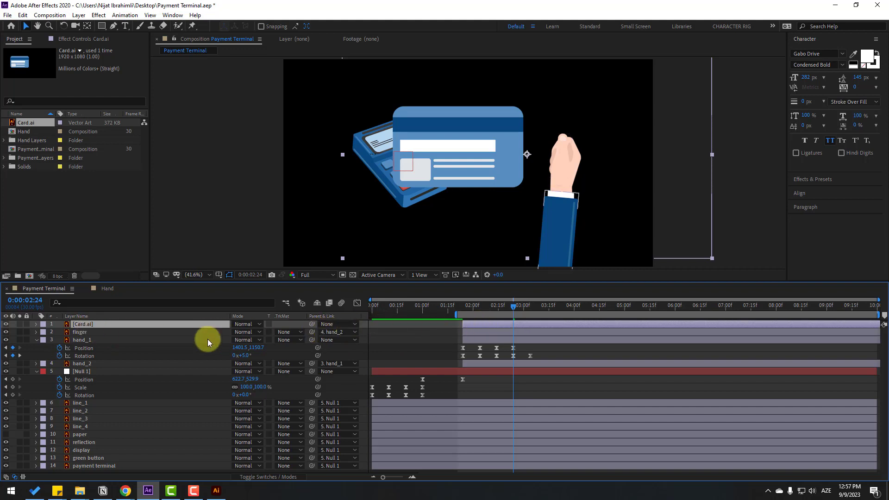
{"action": "key", "text": "s"}
{"action": "left_click_drag", "start_coordinate": [243, 332], "coordinate": [293, 340]}
{"action": "key", "text": "r"}
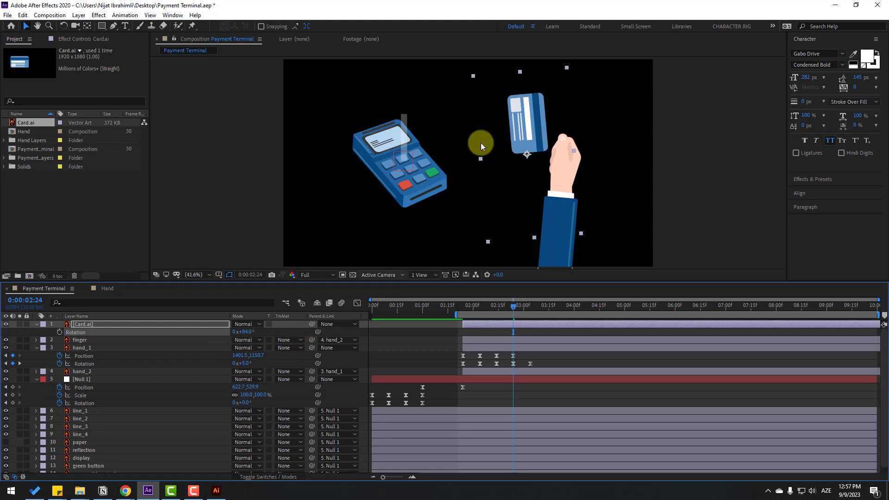
Position the card in the hand's grip and place the Card.ai layer between the finger and hand_1 layers.
{"action": "left_click_drag", "start_coordinate": [539, 134], "coordinate": [578, 140]}
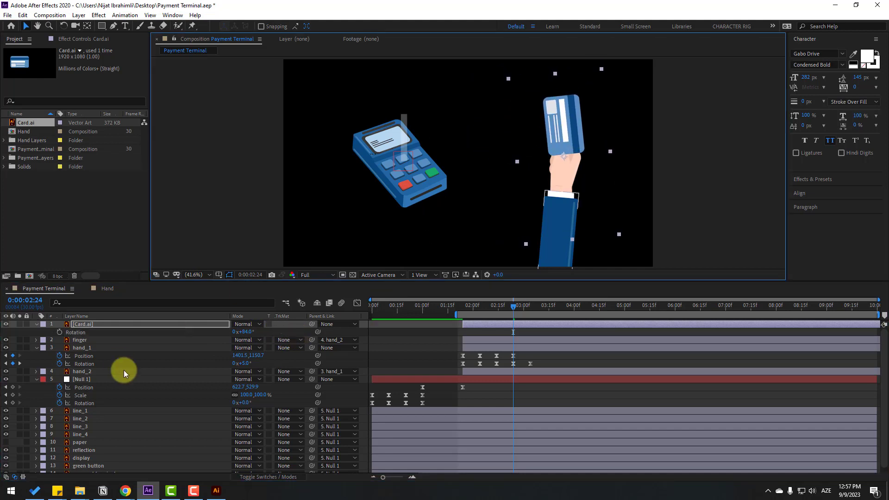
{"action": "left_click", "coordinate": [75, 324]}
{"action": "left_click_drag", "start_coordinate": [90, 331], "coordinate": [90, 340]}
{"action": "left_click_drag", "start_coordinate": [570, 126], "coordinate": [564, 119]}
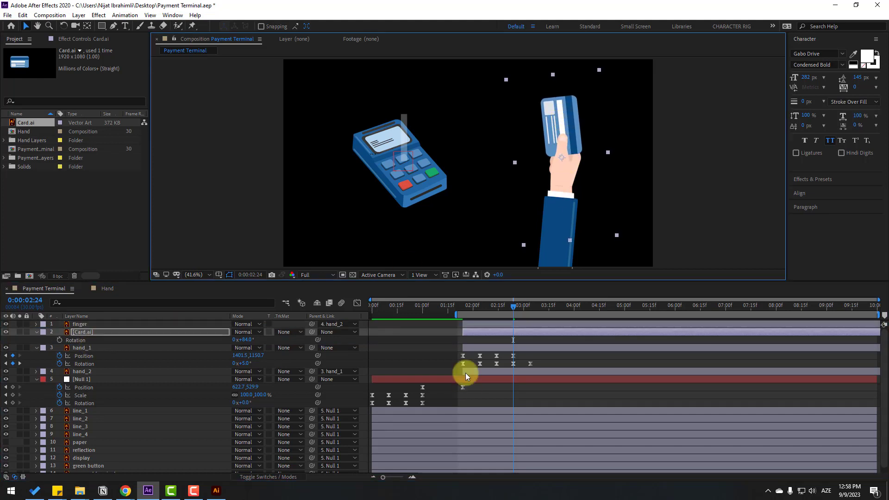
Parent the Card.ai layer to hand_1 and nudge the card's position in the hand's grip.
{"action": "left_click_drag", "start_coordinate": [457, 307], "coordinate": [546, 309]}
{"action": "left_click", "coordinate": [79, 334]}
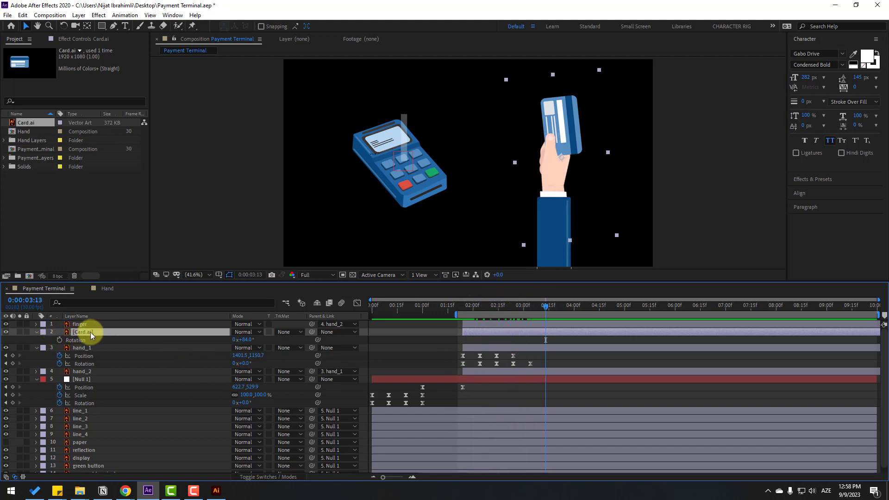
{"action": "left_click_drag", "start_coordinate": [313, 331], "coordinate": [87, 349]}
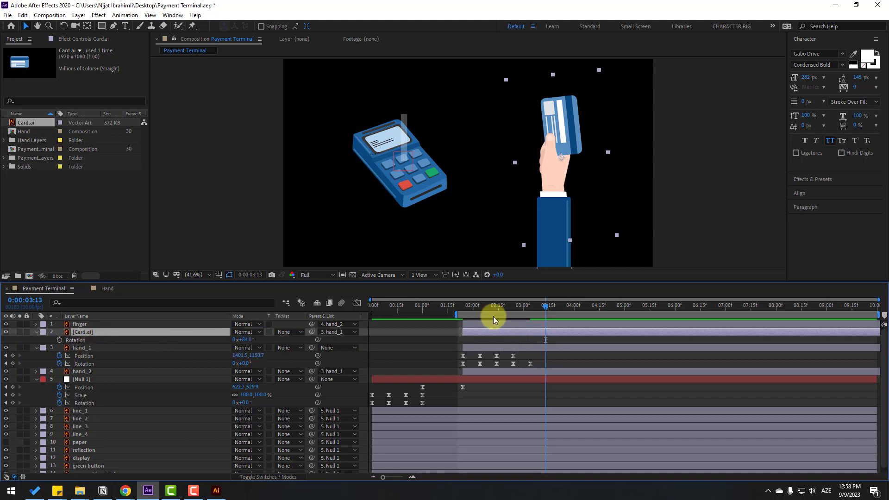
{"action": "left_click_drag", "start_coordinate": [493, 308], "coordinate": [526, 308]}
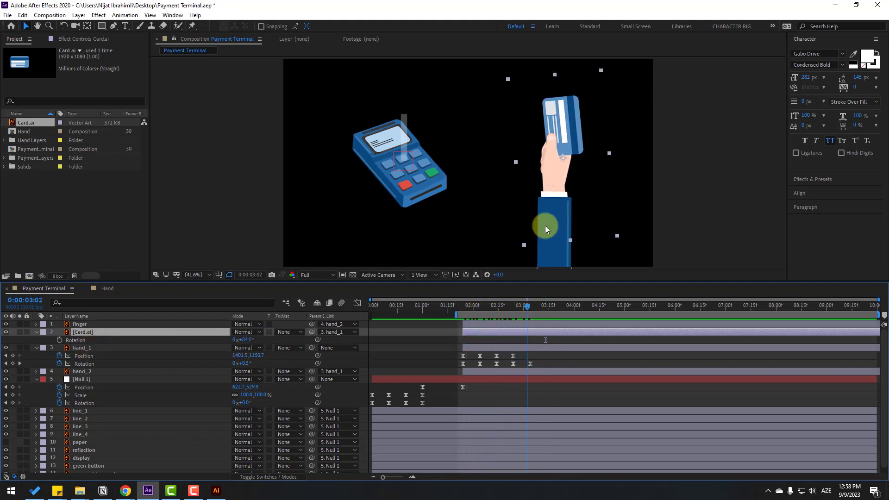
{"action": "left_click", "coordinate": [573, 122]}
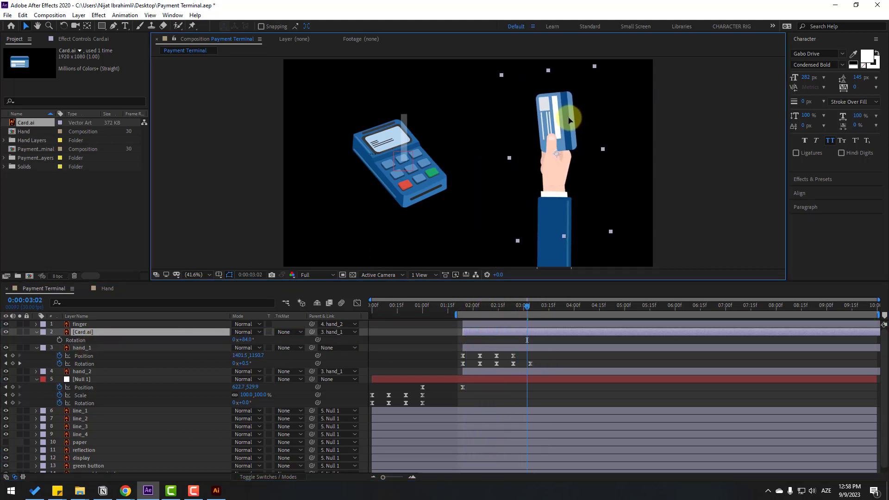
Swing the hand towards the terminal by keyframing hand_1's rotation to -52° at 0:00:03:13.
{"action": "left_click_drag", "start_coordinate": [460, 306], "coordinate": [532, 305]}
{"action": "left_click_drag", "start_coordinate": [540, 309], "coordinate": [546, 309]}
{"action": "left_click_drag", "start_coordinate": [242, 364], "coordinate": [225, 367]}
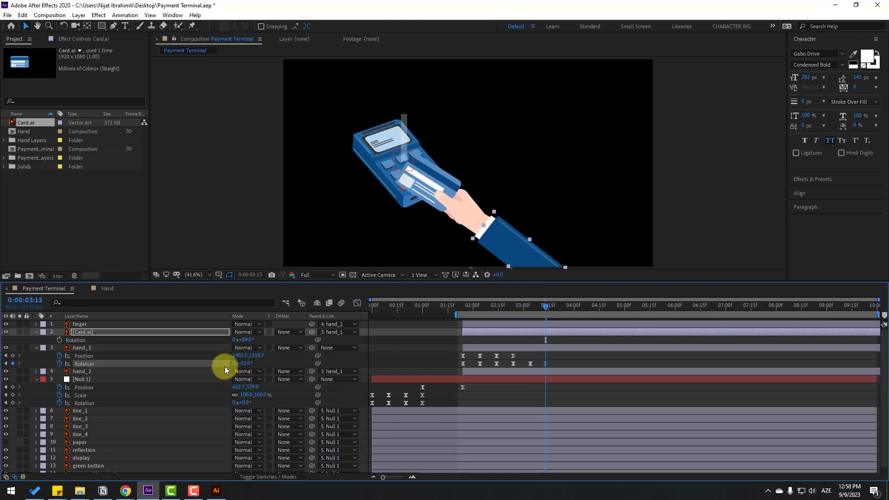
Keyframe hand_1's current position at 0:00:03:04, then move it at 0:00:03:13 to about 1663.7, 1328.3, clear of the terminal.
{"action": "left_click", "coordinate": [508, 344]}
{"action": "mouse_move", "coordinate": [532, 310]}
{"action": "left_mouse_down"}
{"action": "mouse_move", "coordinate": [523, 307]}
{"action": "mouse_move", "coordinate": [531, 308]}
{"action": "left_mouse_up"}
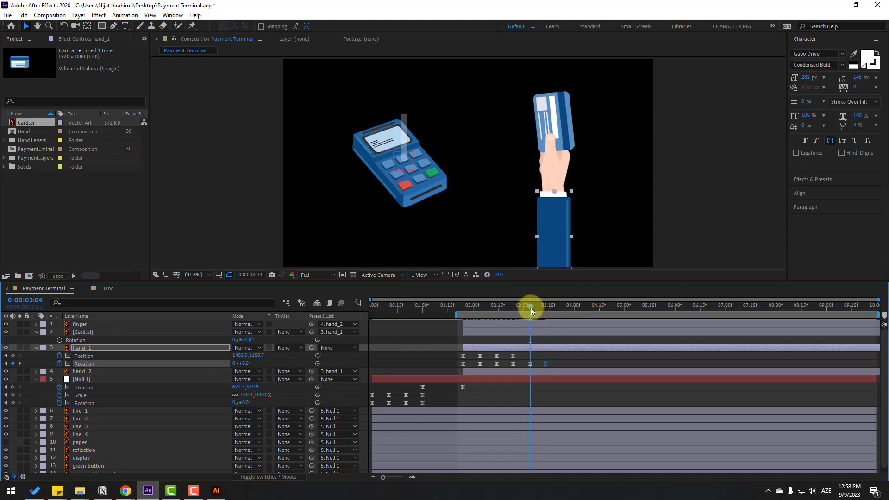
{"action": "left_click", "coordinate": [12, 355]}
{"action": "left_click_drag", "start_coordinate": [535, 307], "coordinate": [545, 310]}
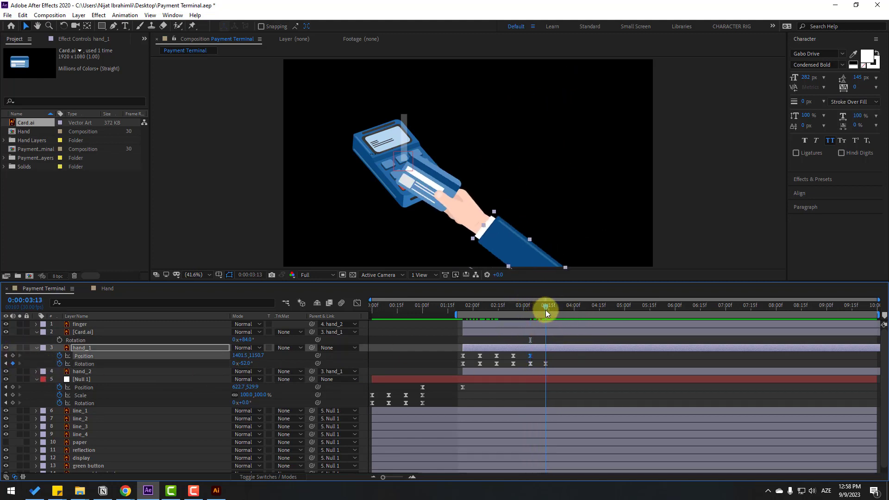
{"action": "left_click_drag", "start_coordinate": [502, 241], "coordinate": [534, 260]}
{"action": "left_click_drag", "start_coordinate": [519, 304], "coordinate": [546, 310]}
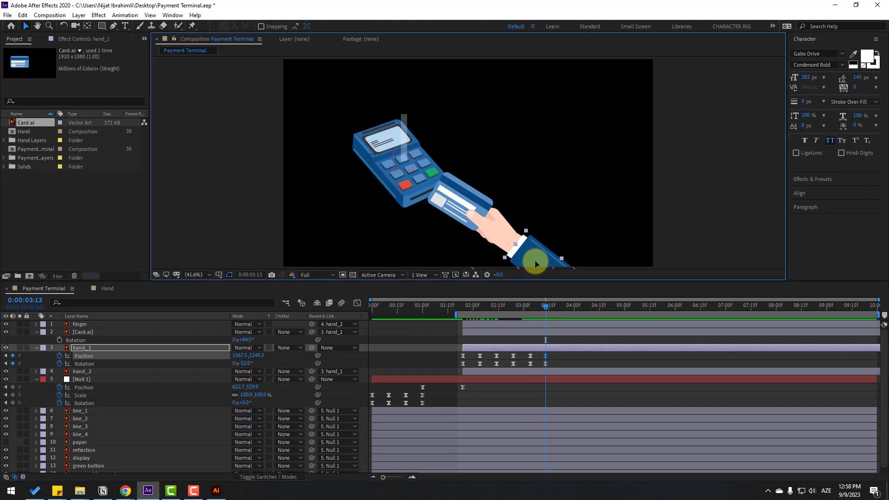
{"action": "left_click_drag", "start_coordinate": [532, 257], "coordinate": [547, 275]}
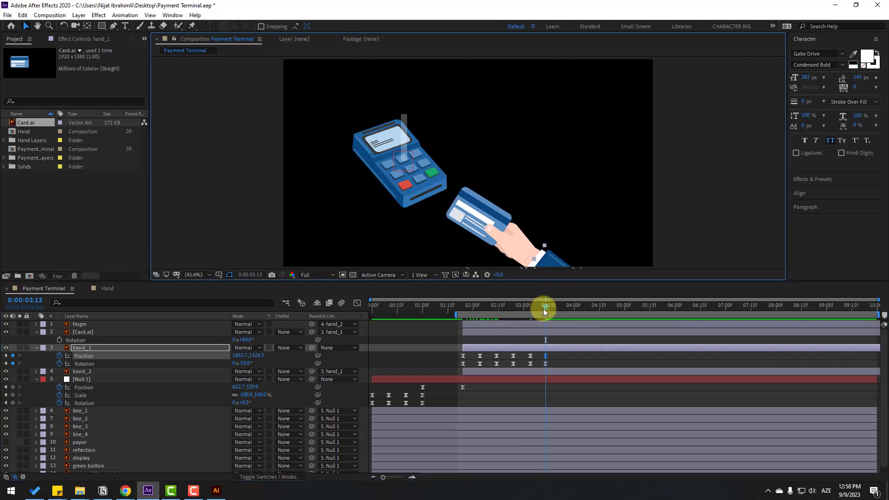
Keyframe hand_1 at about 1413.6, 1182.0 at 0:00:03:23 so the card reaches the terminal, shift that keyframe slightly later and preview the motion.
{"action": "left_click_drag", "start_coordinate": [543, 308], "coordinate": [563, 304]}
{"action": "left_click_drag", "start_coordinate": [540, 256], "coordinate": [501, 236]}
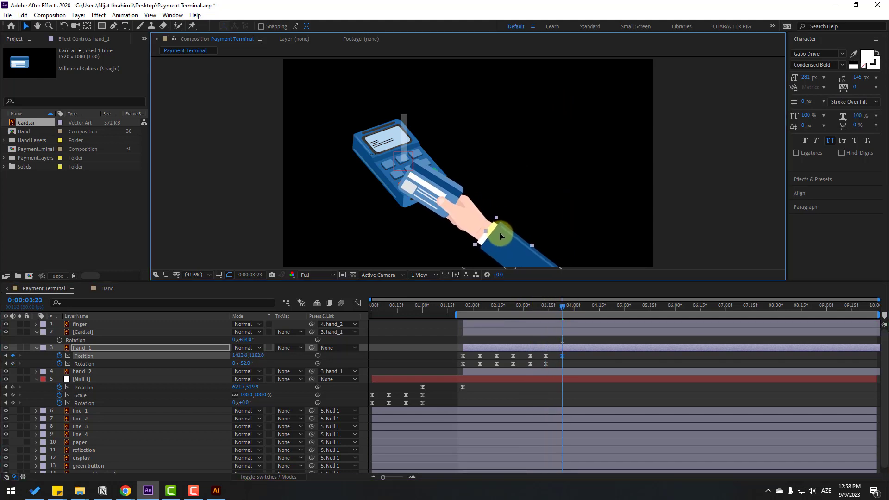
{"action": "left_click", "coordinate": [565, 355]}
{"action": "left_click_drag", "start_coordinate": [532, 305], "coordinate": [546, 311]}
{"action": "key", "text": "space"}
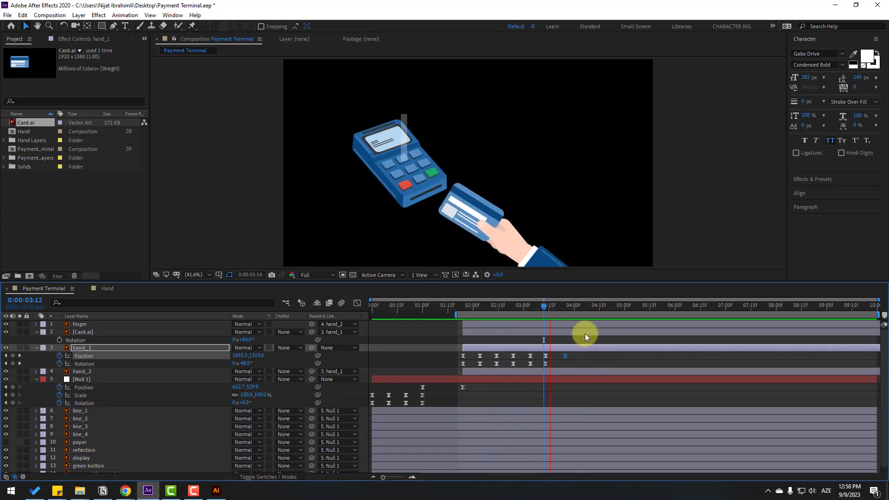
{"action": "left_click", "coordinate": [537, 305]}
{"action": "left_click", "coordinate": [513, 305]}
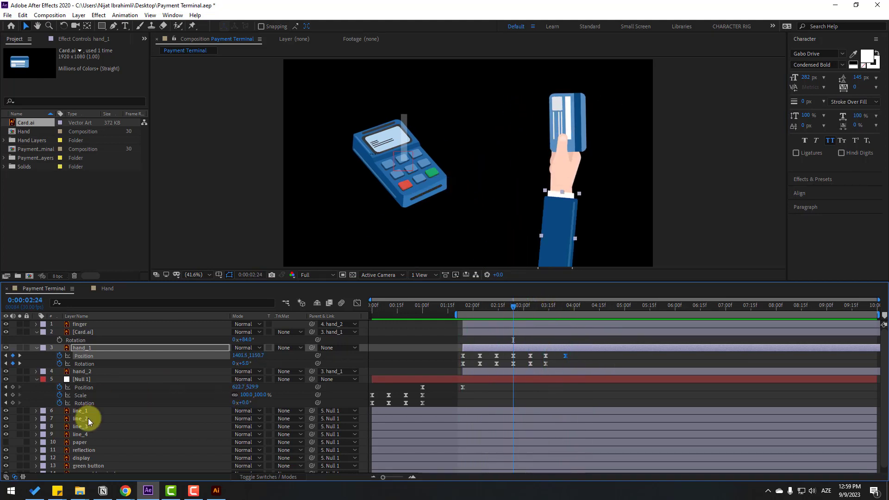
Enlarge the terminal by setting a 115% scale keyframe on Null 1 at 0:00:01:24.
{"action": "scroll", "coordinate": [102, 419], "scroll_direction": "down", "scroll_amount": 1}
{"action": "scroll", "coordinate": [111, 408], "scroll_direction": "up", "scroll_amount": 1}
{"action": "left_click", "coordinate": [78, 380]}
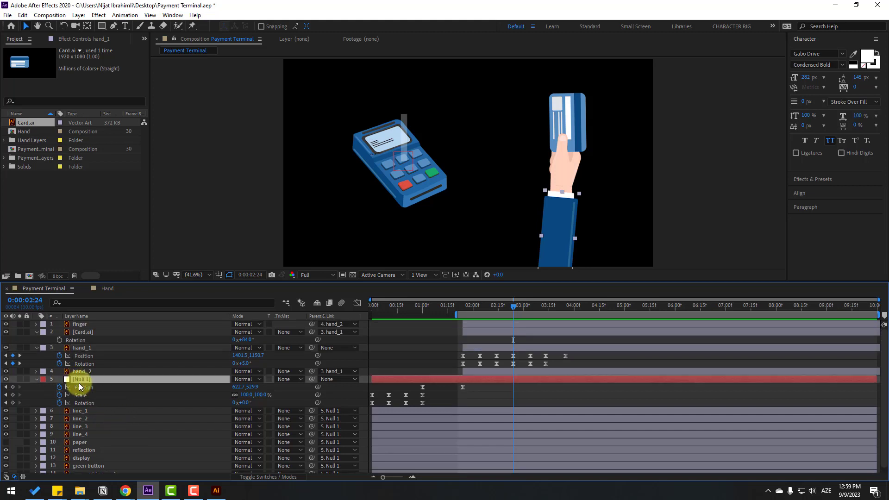
{"action": "left_click_drag", "start_coordinate": [423, 304], "coordinate": [462, 308]}
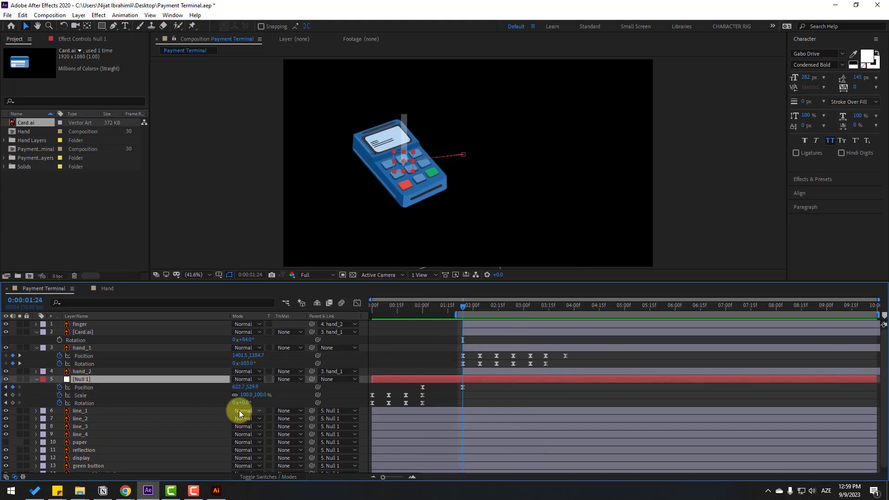
{"action": "left_click_drag", "start_coordinate": [244, 396], "coordinate": [250, 392]}
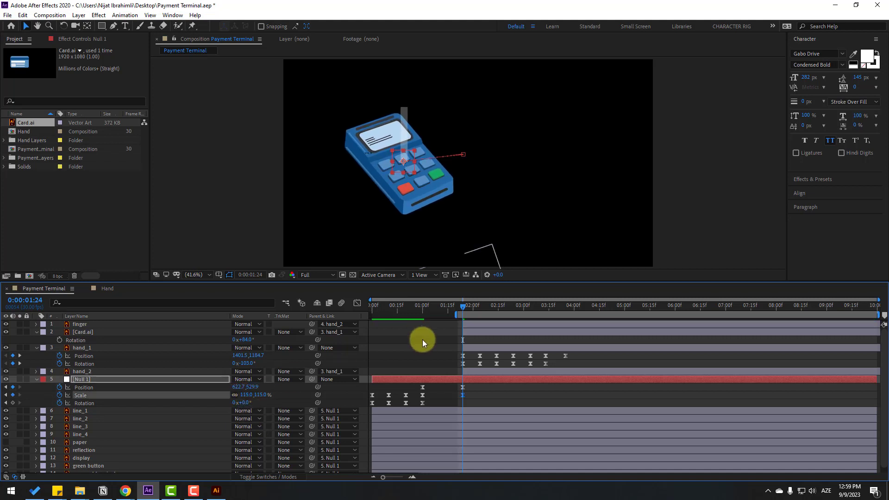
Add hold-value keyframes for Null 1's position, rotation and scale at 0:00:03:10.
{"action": "left_click", "coordinate": [410, 305]}
{"action": "left_click_drag", "start_coordinate": [411, 304], "coordinate": [540, 299]}
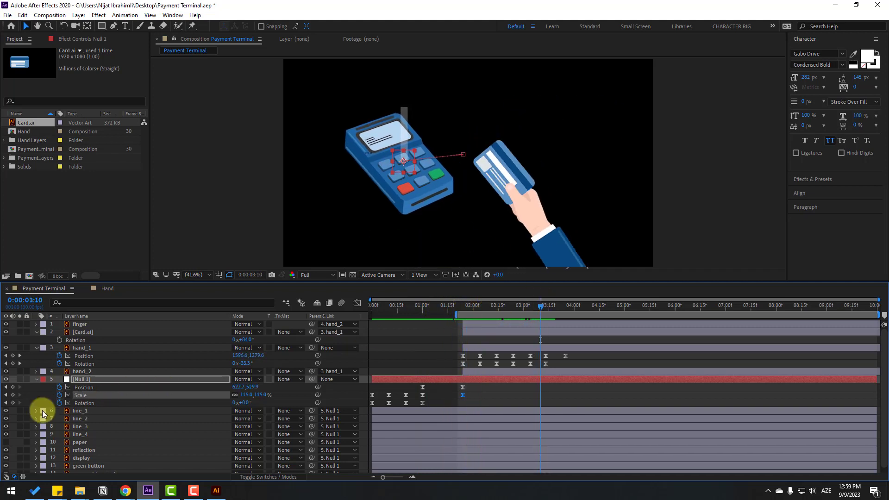
{"action": "left_click", "coordinate": [13, 387]}
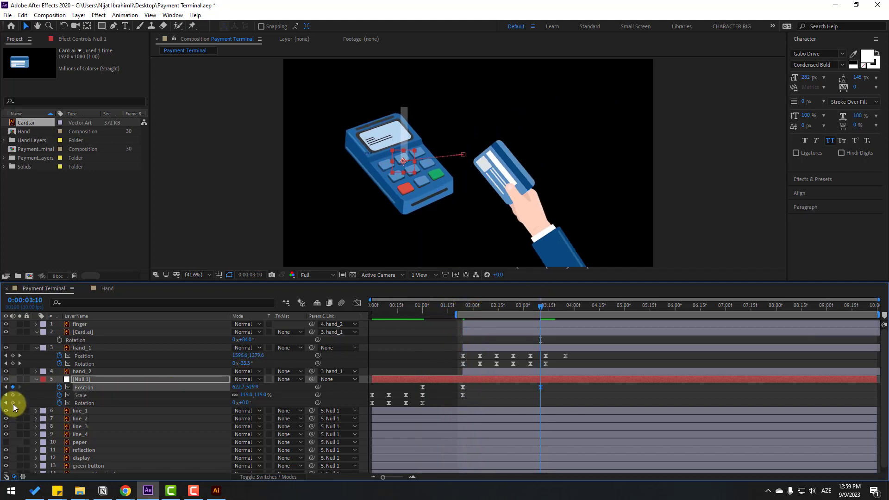
{"action": "left_click", "coordinate": [13, 403]}
{"action": "left_click", "coordinate": [12, 395]}
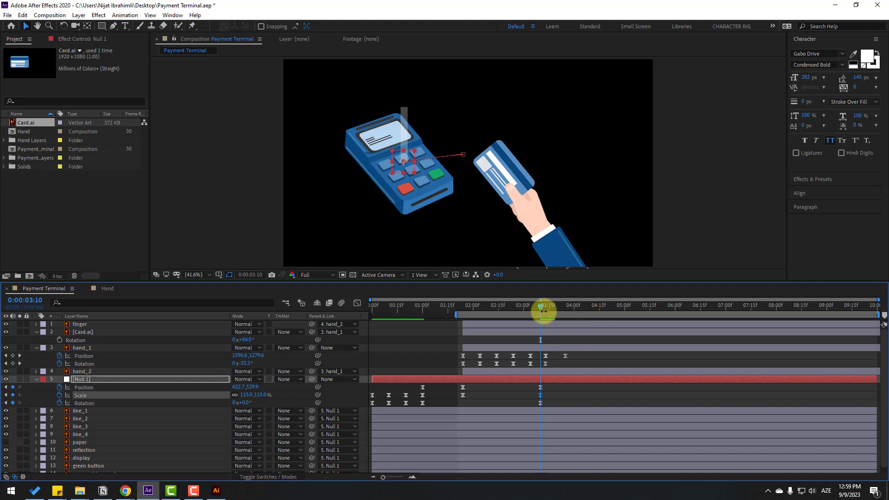
At 0:00:03:24, move Null 1 away from the card to about 500.1, 474.5 and rotate it to -14°.
{"action": "left_click_drag", "start_coordinate": [549, 308], "coordinate": [563, 307]}
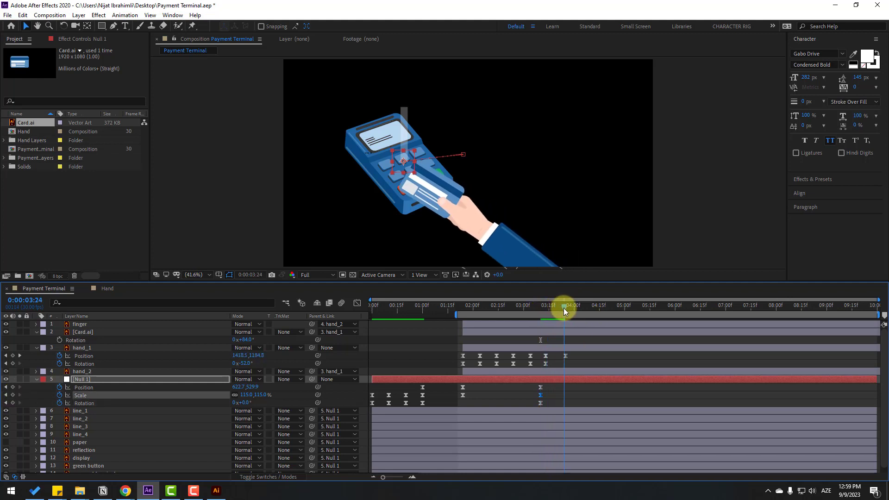
{"action": "left_click", "coordinate": [598, 360]}
{"action": "left_click", "coordinate": [424, 163]}
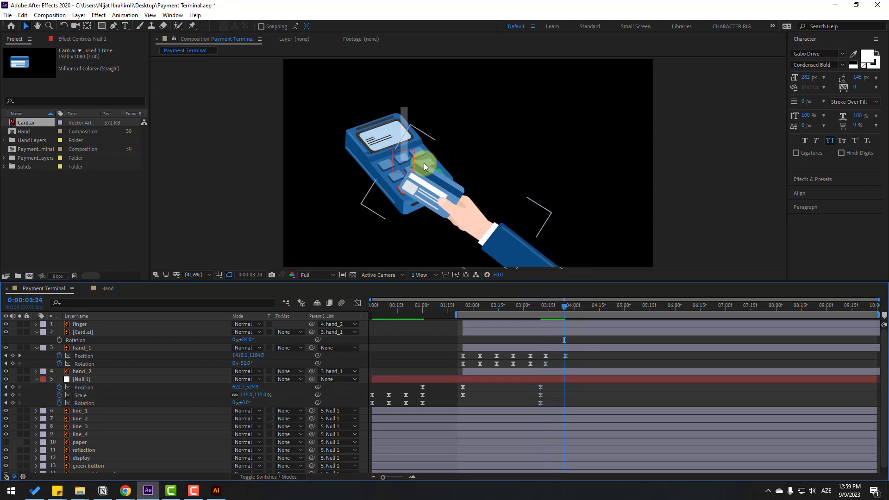
{"action": "left_click", "coordinate": [82, 379]}
{"action": "left_click_drag", "start_coordinate": [410, 163], "coordinate": [398, 156]}
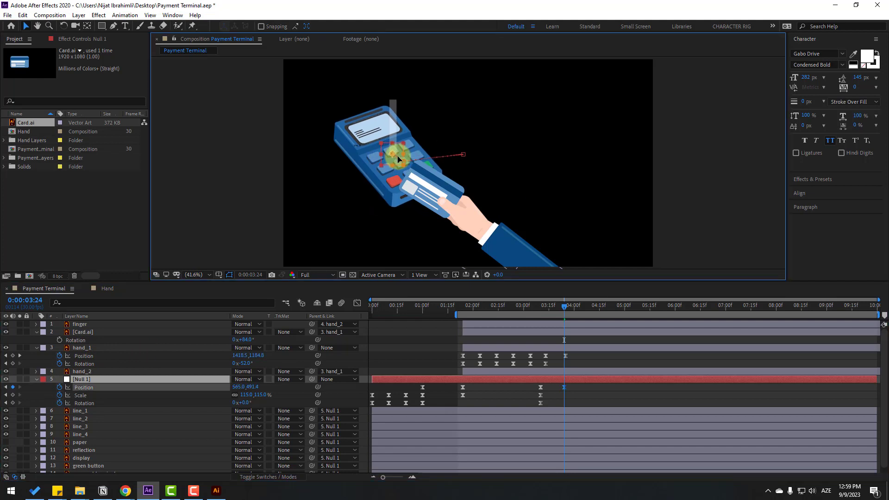
{"action": "left_click_drag", "start_coordinate": [245, 403], "coordinate": [237, 403]}
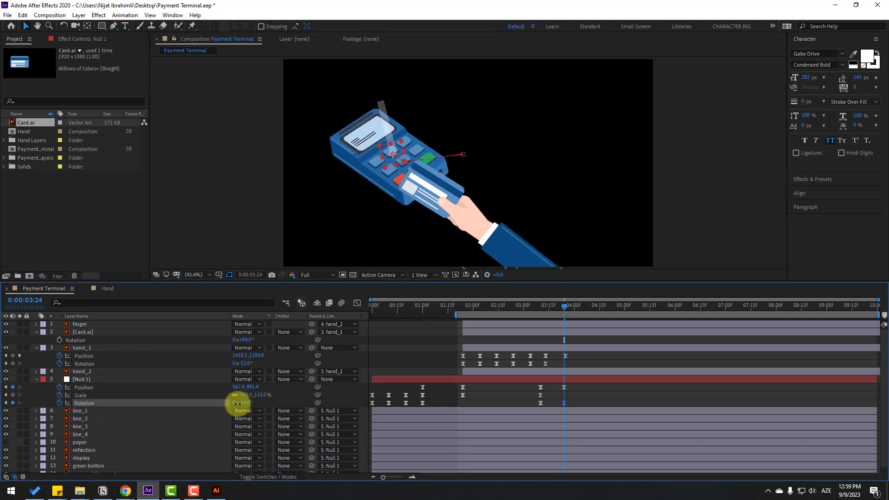
{"action": "left_click", "coordinate": [383, 155]}
{"action": "left_click_drag", "start_coordinate": [383, 155], "coordinate": [370, 151]}
Shift the last two sets of Null 1 keyframes earlier so they fall at 0:00:03:05 and 0:00:03:19.
{"action": "mouse_move", "coordinate": [535, 307]}
{"action": "left_mouse_down"}
{"action": "mouse_move", "coordinate": [571, 312]}
{"action": "mouse_move", "coordinate": [532, 313]}
{"action": "left_mouse_up"}
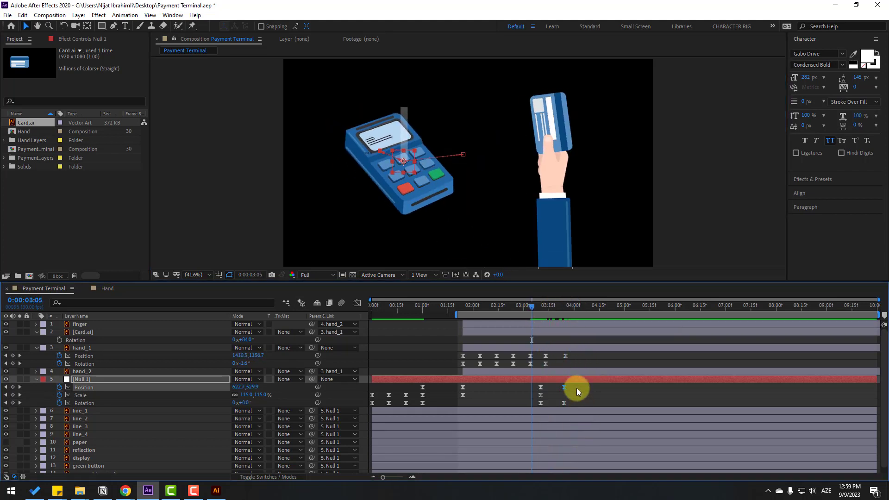
{"action": "left_click_drag", "start_coordinate": [577, 388], "coordinate": [530, 403]}
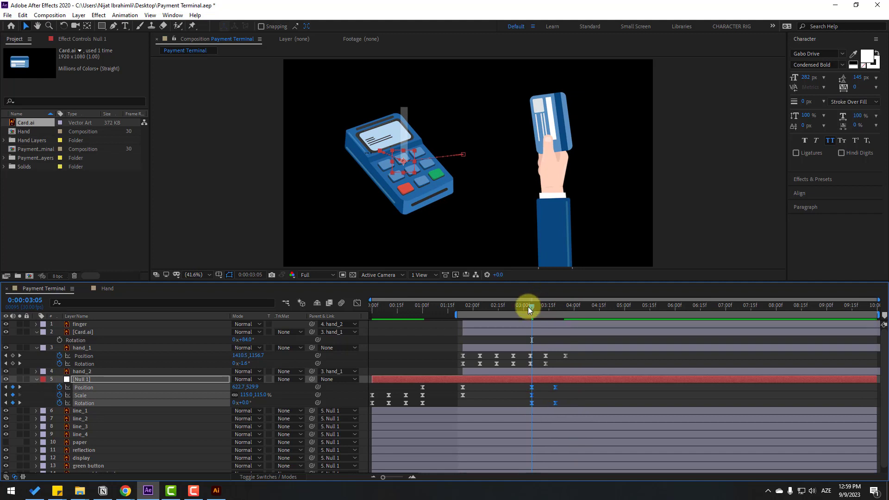
{"action": "left_click_drag", "start_coordinate": [528, 306], "coordinate": [556, 308]}
Duplicate the payment terminal layer and rename the copy MASK.
{"action": "scroll", "coordinate": [157, 412], "scroll_direction": "down", "scroll_amount": 1}
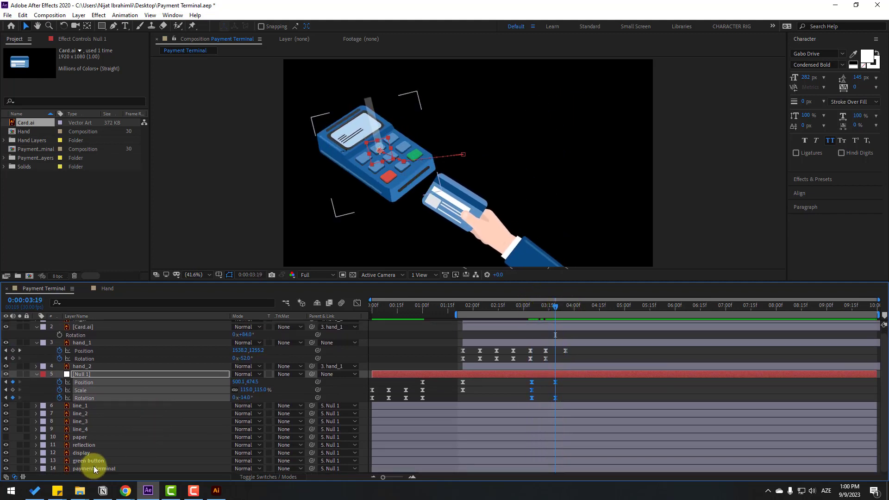
{"action": "left_click", "coordinate": [94, 467]}
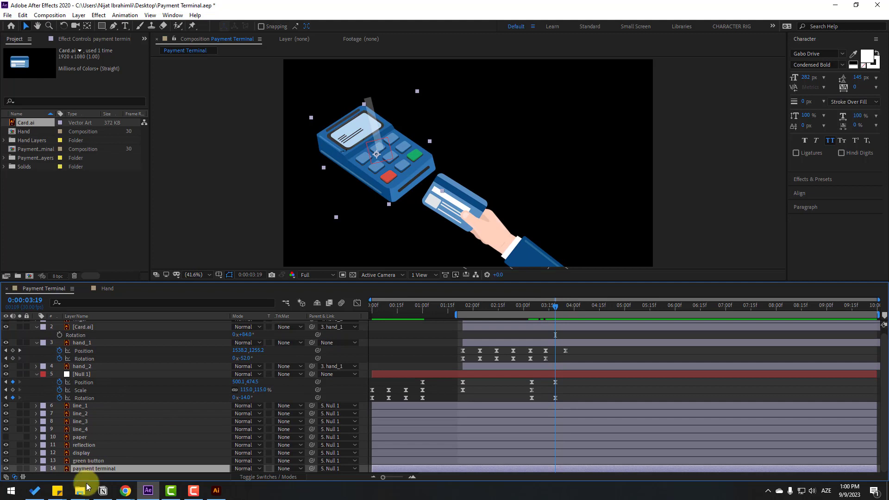
{"action": "left_click", "coordinate": [18, 469]}
{"action": "left_click", "coordinate": [18, 469]}
{"action": "key", "text": "ctrl+d"}
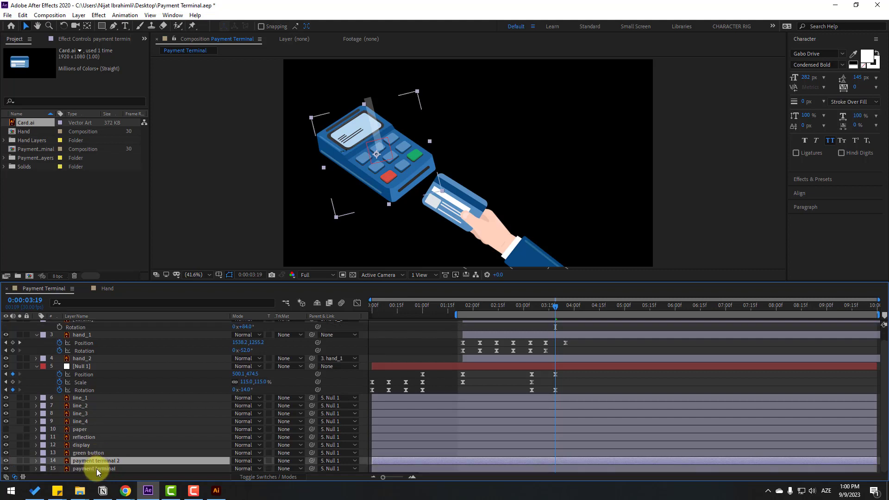
{"action": "key", "text": "Return"}
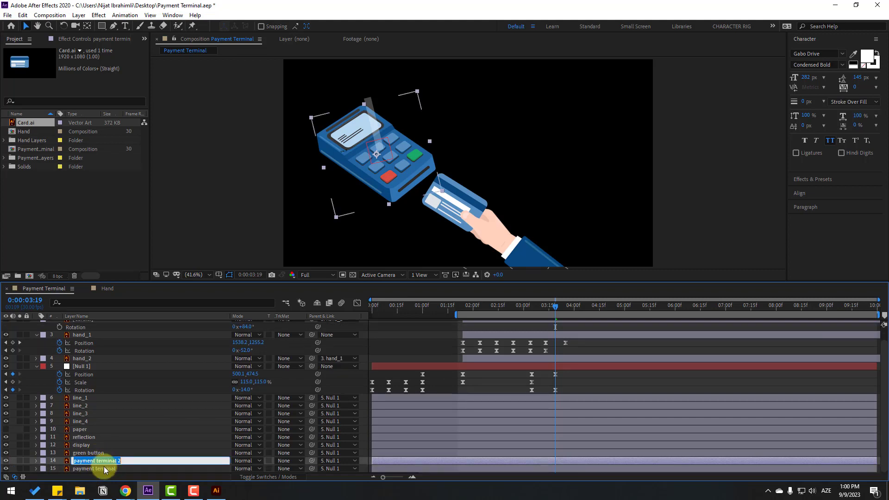
{"action": "key", "text": "Return"}
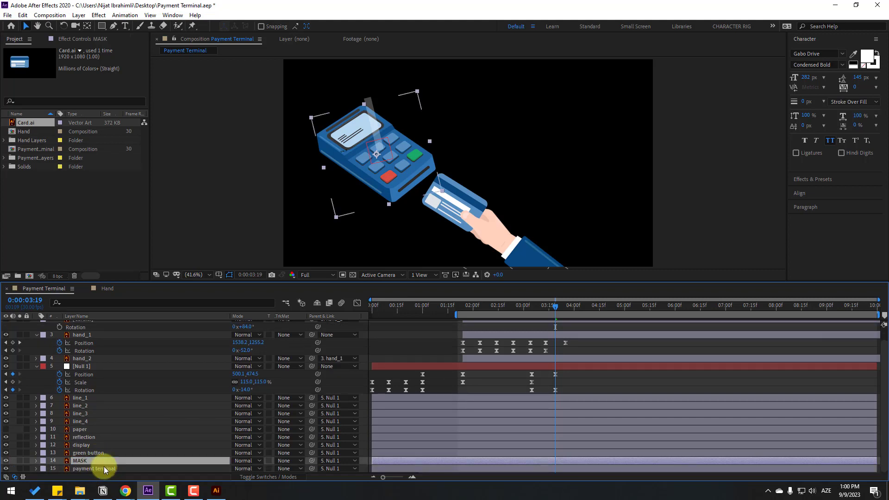
Solo the MASK layer, draw a closed Pen tool mask around the terminal's upper face, and turn solo off again.
{"action": "left_click", "coordinate": [21, 461]}
{"action": "scroll", "coordinate": [354, 203], "scroll_direction": "up", "scroll_amount": 1}
{"action": "scroll", "coordinate": [365, 218], "scroll_direction": "left", "scroll_amount": 2}
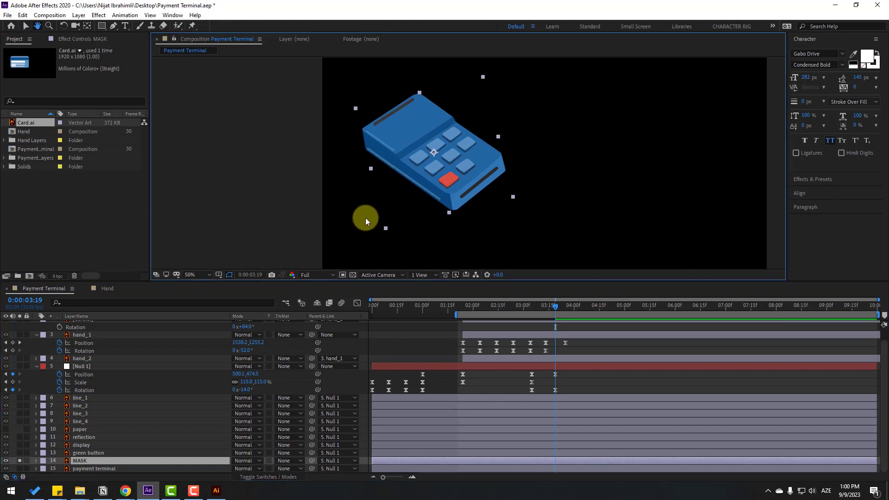
{"action": "left_click", "coordinate": [113, 26]}
{"action": "scroll", "coordinate": [492, 207], "scroll_direction": "up", "scroll_amount": 2}
{"action": "scroll", "coordinate": [502, 179], "scroll_direction": "down", "scroll_amount": 2}
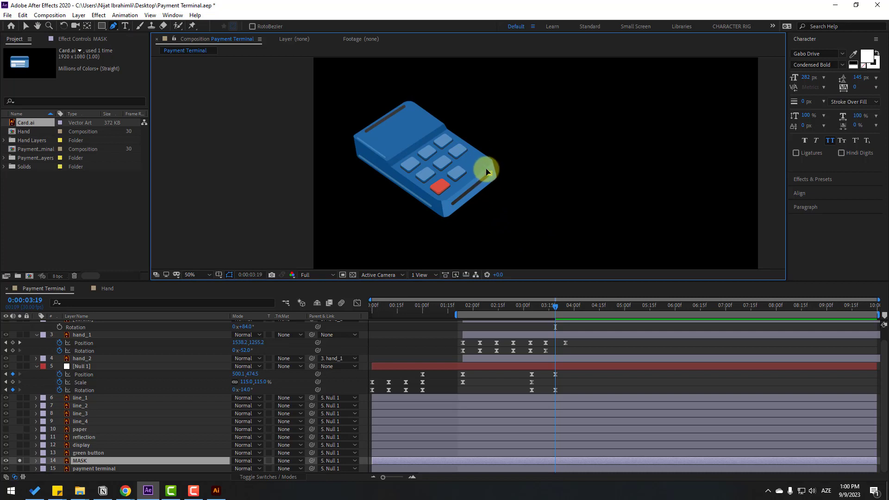
{"action": "left_click", "coordinate": [488, 173]}
{"action": "left_click", "coordinate": [420, 112]}
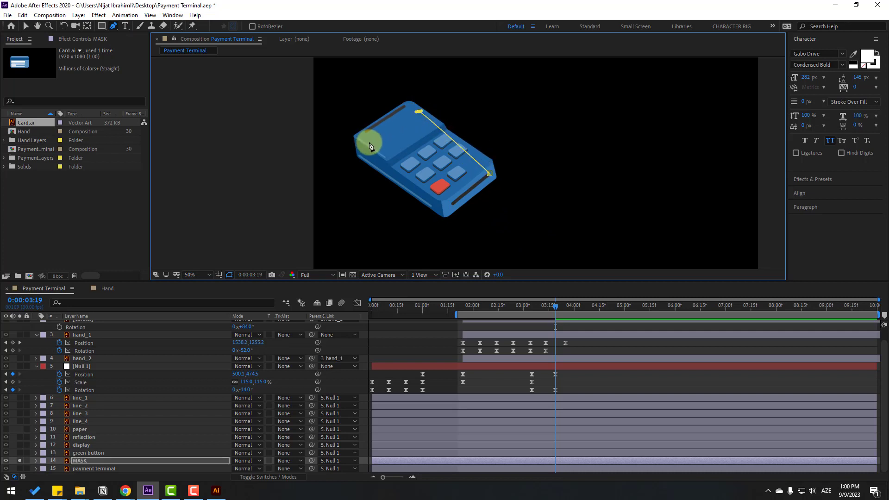
{"action": "left_click_drag", "start_coordinate": [369, 142], "coordinate": [404, 173]}
{"action": "left_click", "coordinate": [451, 206]}
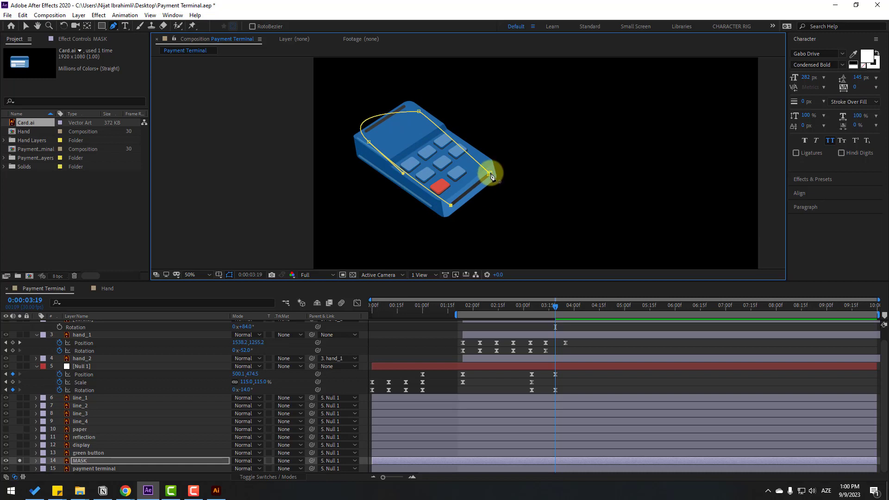
{"action": "left_click", "coordinate": [489, 174]}
{"action": "left_click", "coordinate": [26, 26]}
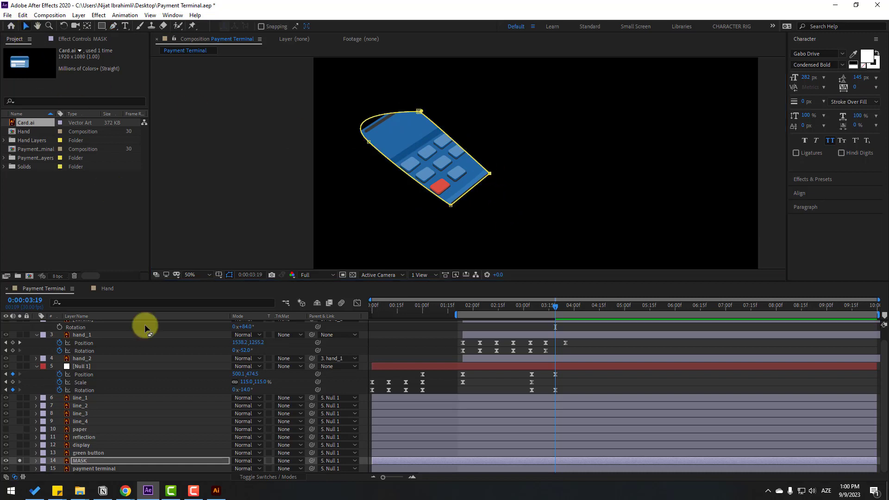
{"action": "left_click", "coordinate": [20, 460]}
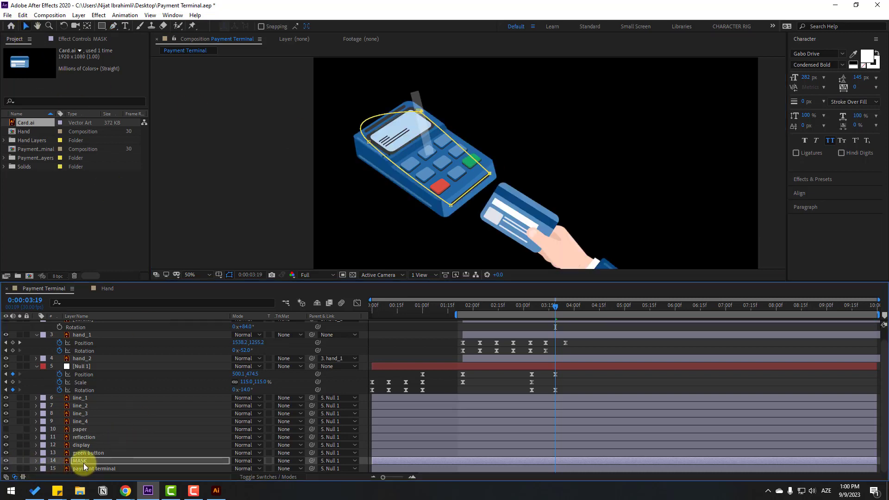
Move the MASK layer to the top of the layer stack, above the finger, card and hand layers.
{"action": "left_click_drag", "start_coordinate": [76, 461], "coordinate": [103, 322]}
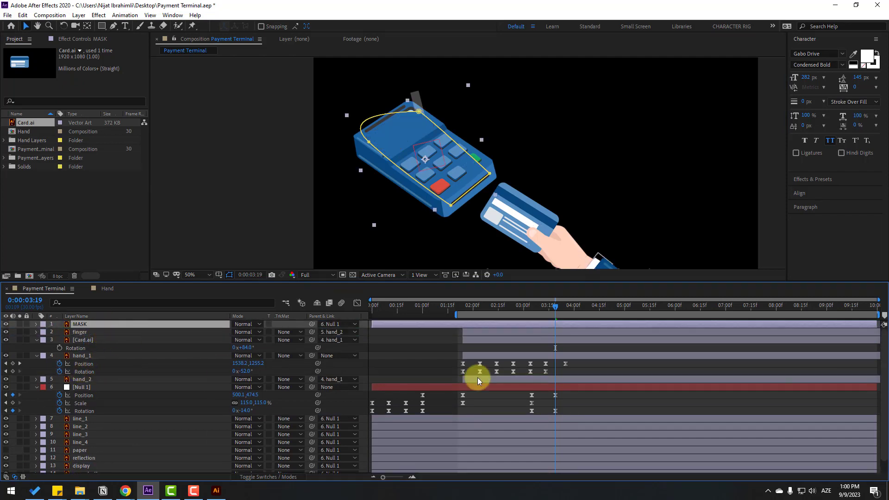
{"action": "left_click_drag", "start_coordinate": [494, 302], "coordinate": [566, 311]}
{"action": "left_click", "coordinate": [593, 382]}
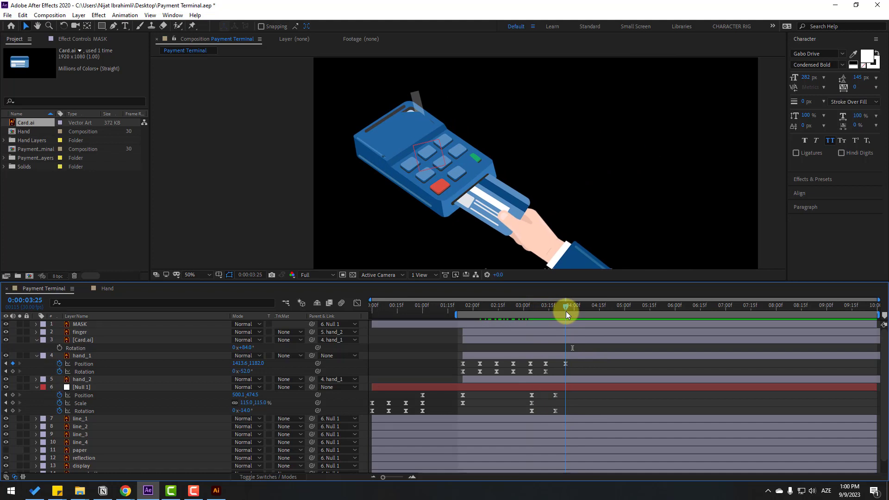
At 0:00:03:25, move hand_1 closer to the terminal to about 1347.6, 1140.0, and preview the card insertion.
{"action": "left_click", "coordinate": [563, 373]}
{"action": "left_click_drag", "start_coordinate": [571, 363], "coordinate": [563, 368]}
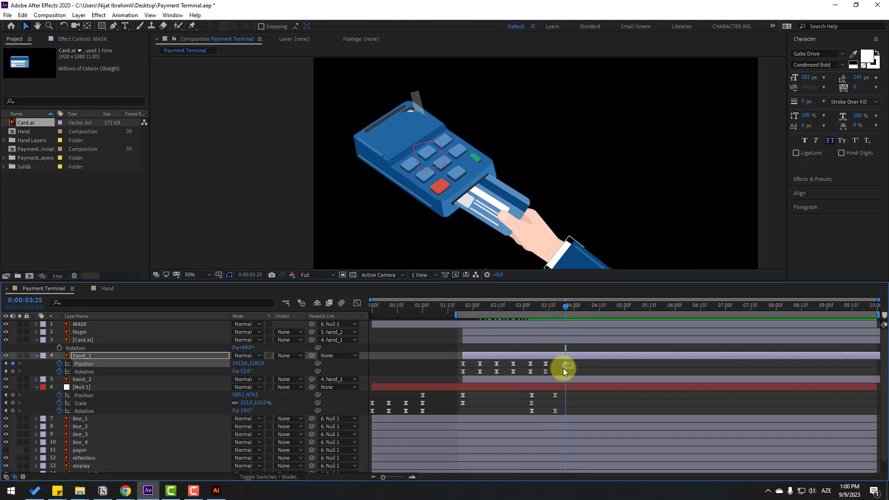
{"action": "left_click_drag", "start_coordinate": [575, 272], "coordinate": [559, 256]}
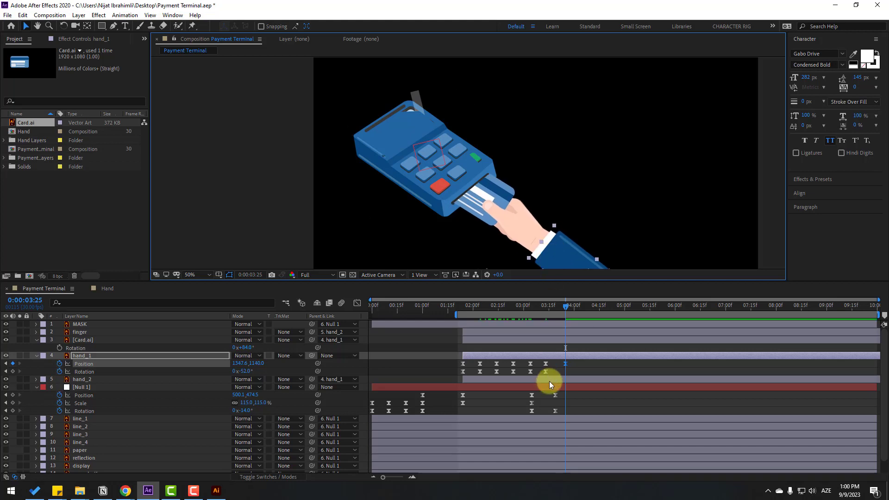
{"action": "left_click_drag", "start_coordinate": [531, 307], "coordinate": [571, 307]}
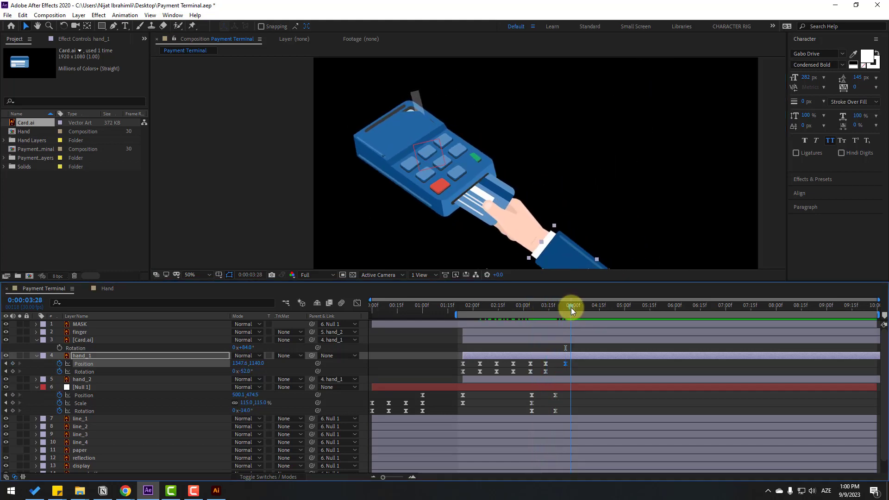
{"action": "key", "text": "space"}
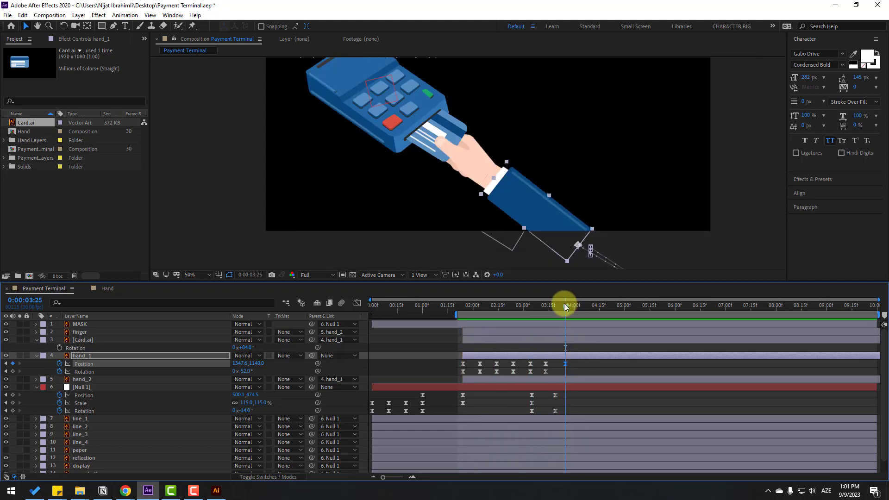
Add a hand_1 Position hold keyframe at 0:00:04:01, and at 0:00:04:22 move the hand away down and right to about 1991.4, 1572.0.
{"action": "left_click_drag", "start_coordinate": [566, 306], "coordinate": [576, 305]}
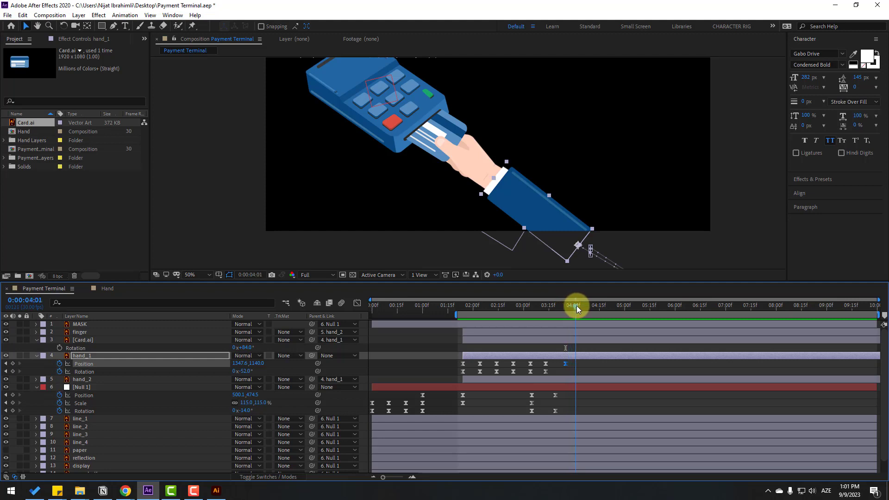
{"action": "left_click", "coordinate": [12, 364]}
{"action": "left_click_drag", "start_coordinate": [512, 196], "coordinate": [665, 298]}
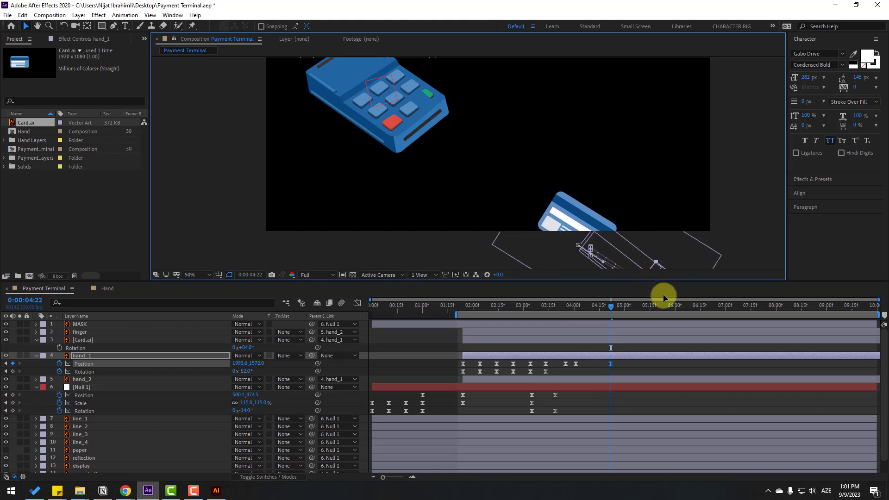
Split the Card.ai layer at 0:00:03:25 and set the parent of its later part to None.
{"action": "mouse_move", "coordinate": [550, 306]}
{"action": "left_mouse_down"}
{"action": "mouse_move", "coordinate": [588, 304]}
{"action": "mouse_move", "coordinate": [566, 304]}
{"action": "left_mouse_up"}
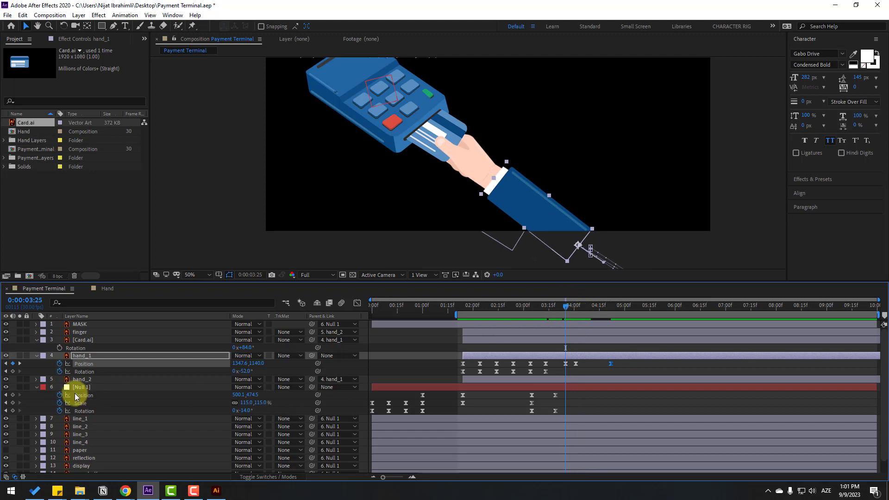
{"action": "left_click", "coordinate": [77, 340]}
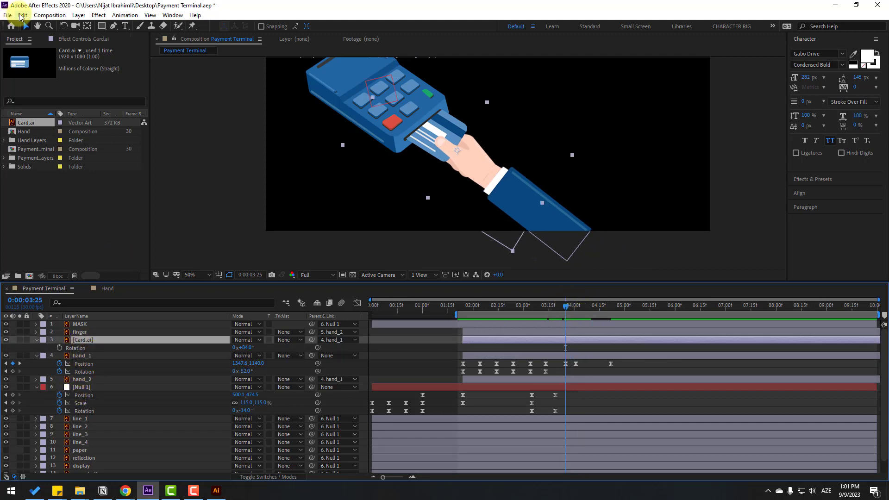
{"action": "left_click", "coordinate": [22, 15]}
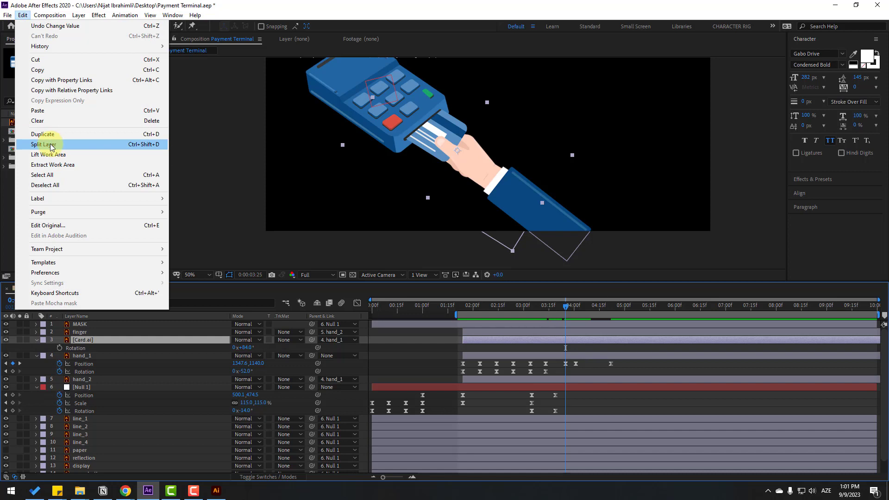
{"action": "left_click", "coordinate": [121, 146]}
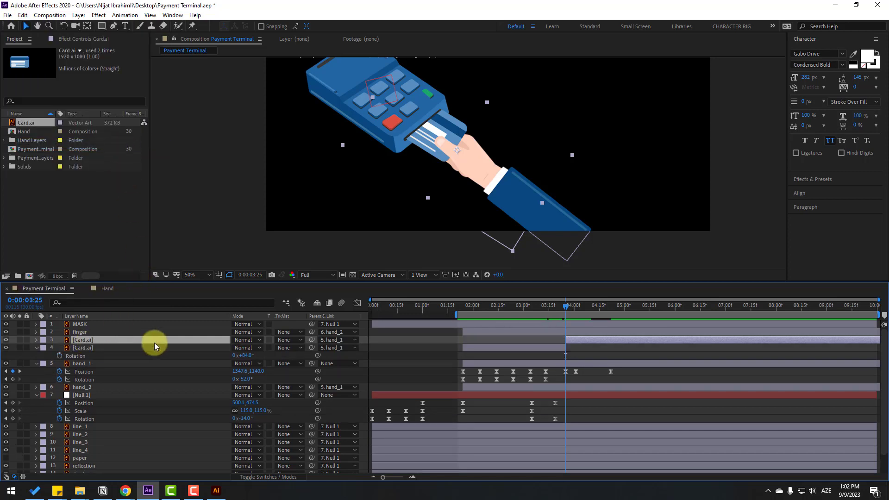
{"action": "left_click", "coordinate": [331, 343]}
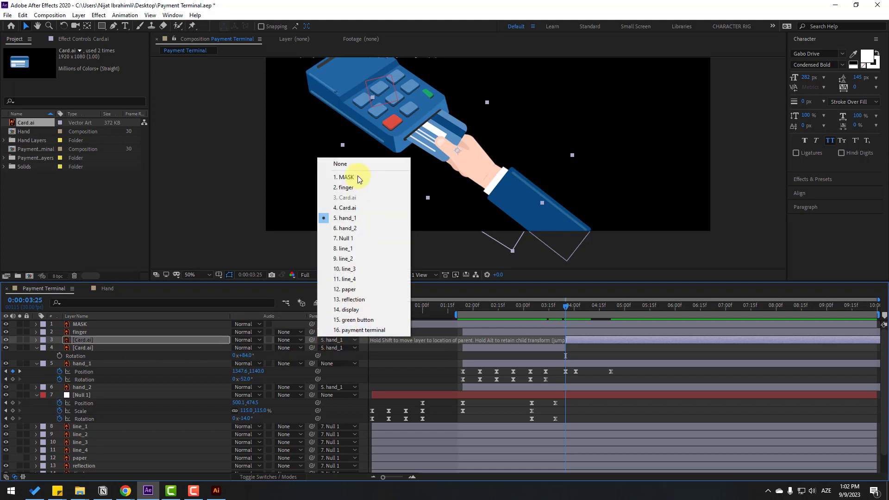
{"action": "left_click", "coordinate": [341, 165]}
Keyframe the later Card.ai layer's Rotation at 0:00:03:25, and set it to 41° at 0:00:04:10.
{"action": "left_click_drag", "start_coordinate": [554, 305], "coordinate": [564, 319]}
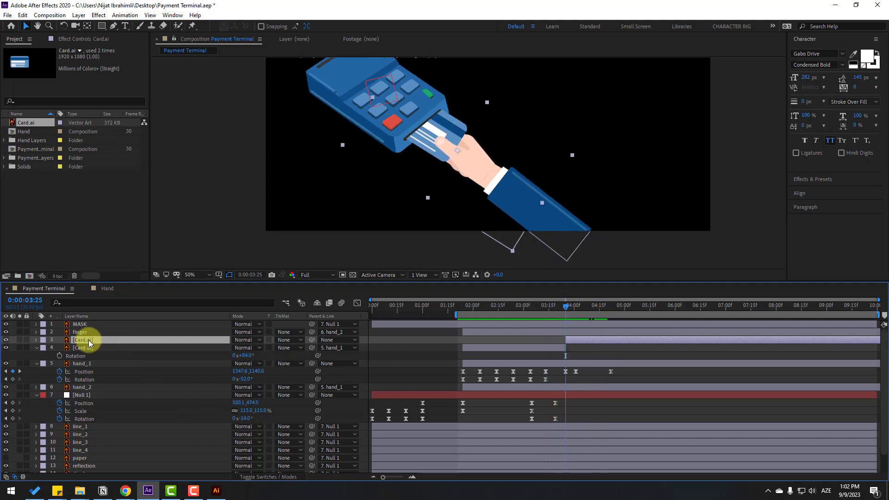
{"action": "key", "text": "alt+shift+r"}
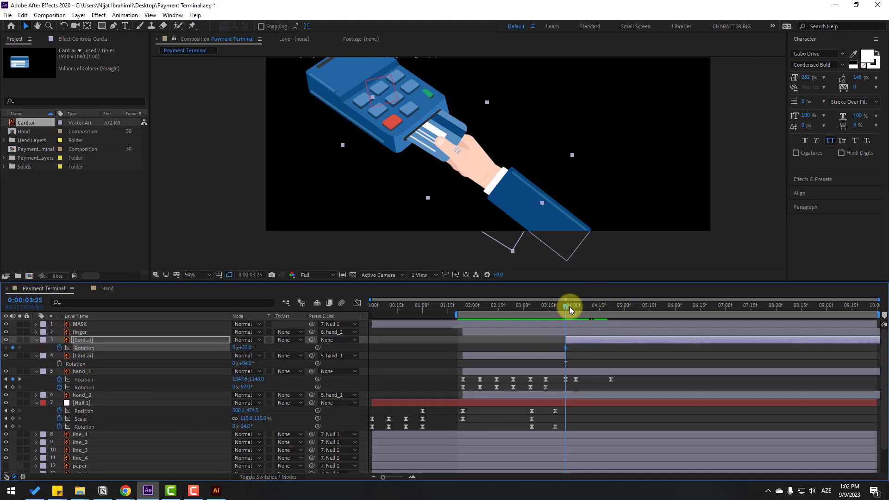
{"action": "left_click_drag", "start_coordinate": [570, 306], "coordinate": [591, 310]}
{"action": "left_click_drag", "start_coordinate": [241, 348], "coordinate": [250, 346]}
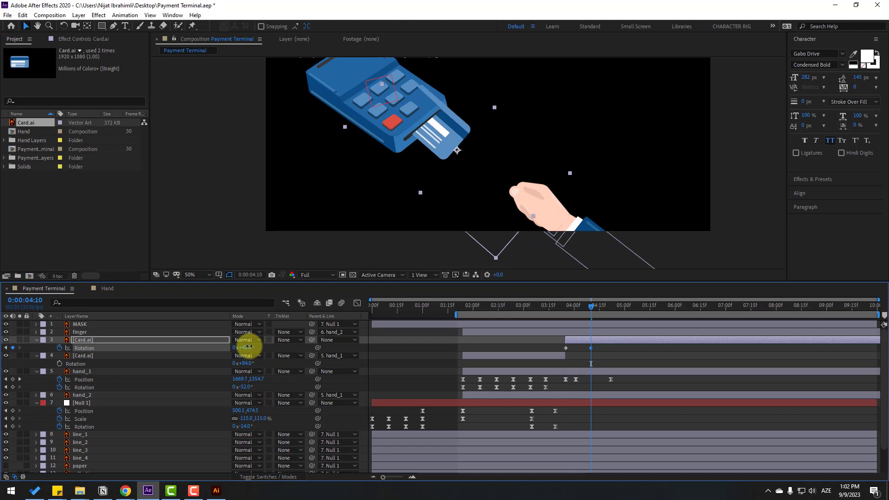
Keyframe the later Card.ai layer's Position at 0:00:03:25, move it to about 808.9, 753.0 at 0:00:04:10, and preview the release.
{"action": "key", "text": "shift+p"}
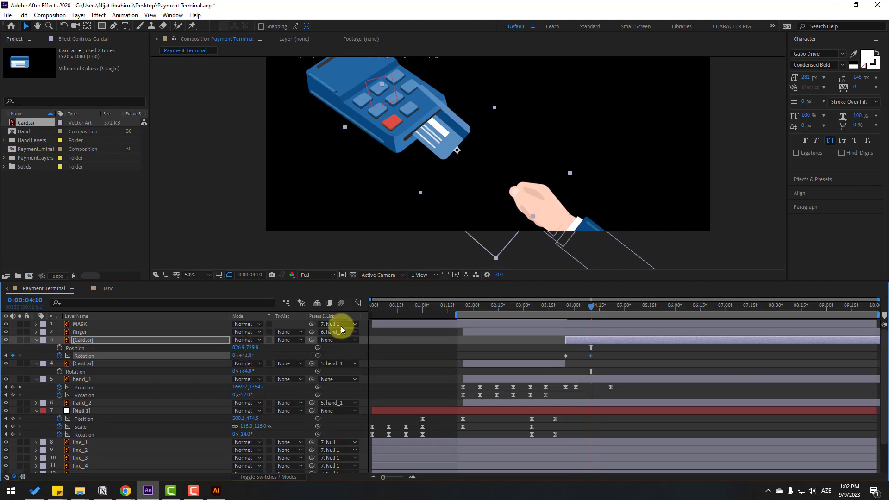
{"action": "left_click_drag", "start_coordinate": [592, 307], "coordinate": [565, 303]}
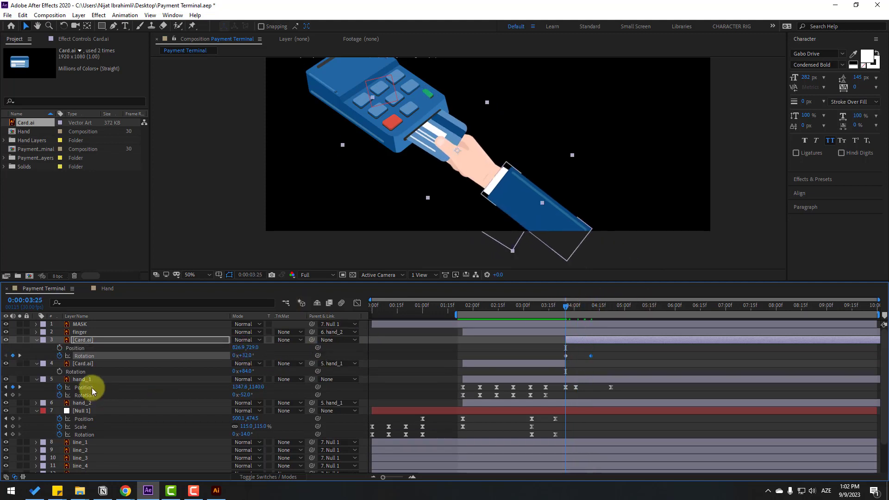
{"action": "left_click", "coordinate": [60, 348]}
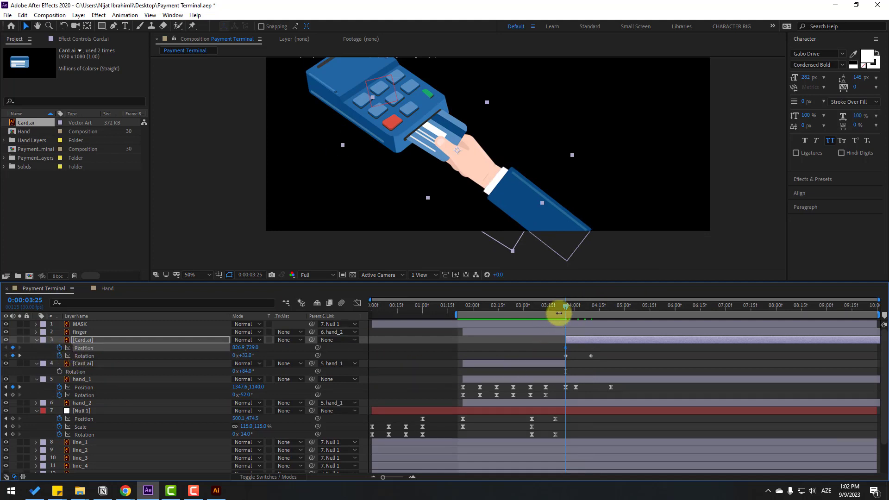
{"action": "left_click_drag", "start_coordinate": [582, 313], "coordinate": [591, 313]}
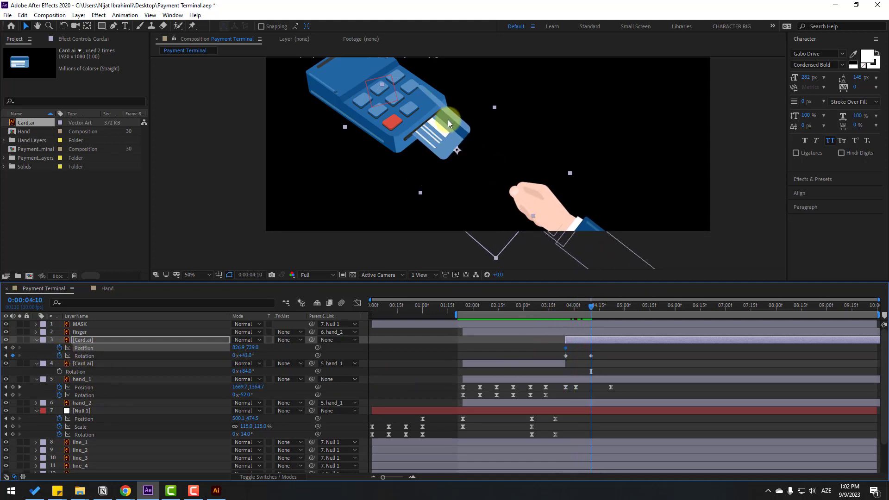
{"action": "left_click_drag", "start_coordinate": [447, 129], "coordinate": [443, 136]}
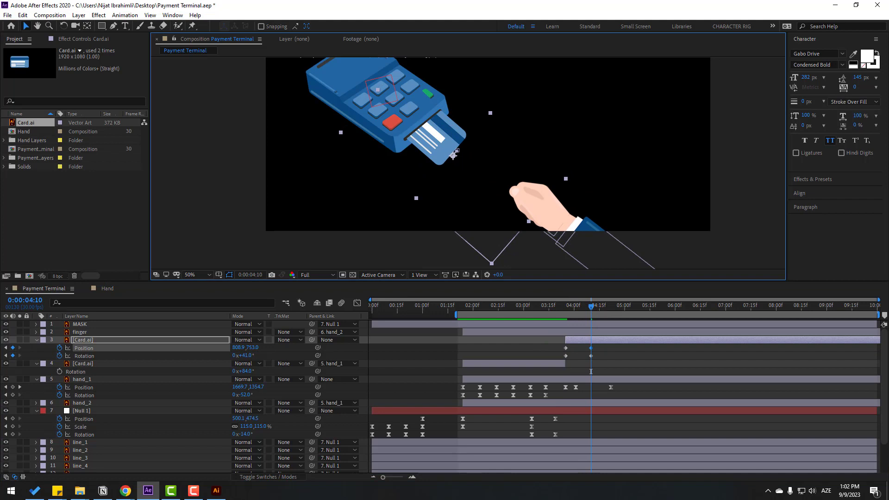
{"action": "key", "text": "space"}
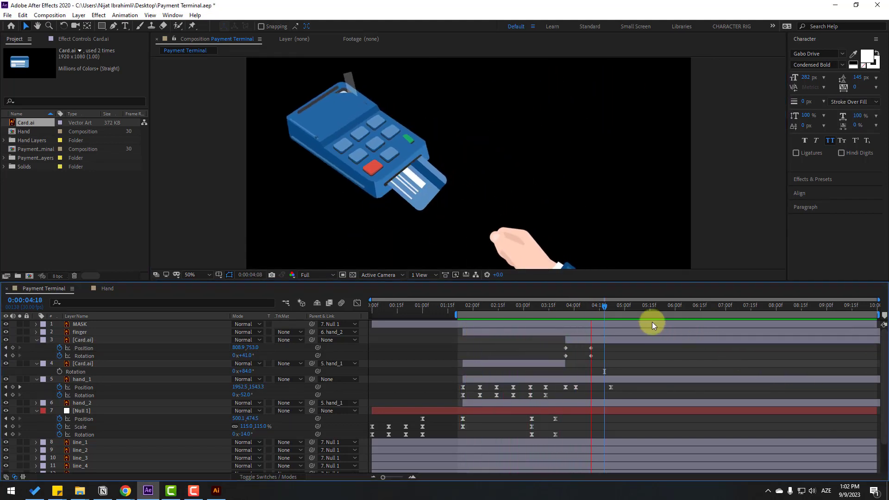
Shift the later Card.ai layer's second Position and Rotation keyframes earlier to about 0:00:03:28, previewing the timing.
{"action": "left_click", "coordinate": [570, 307]}
{"action": "left_click_drag", "start_coordinate": [590, 357], "coordinate": [578, 356]}
{"action": "key", "text": "space"}
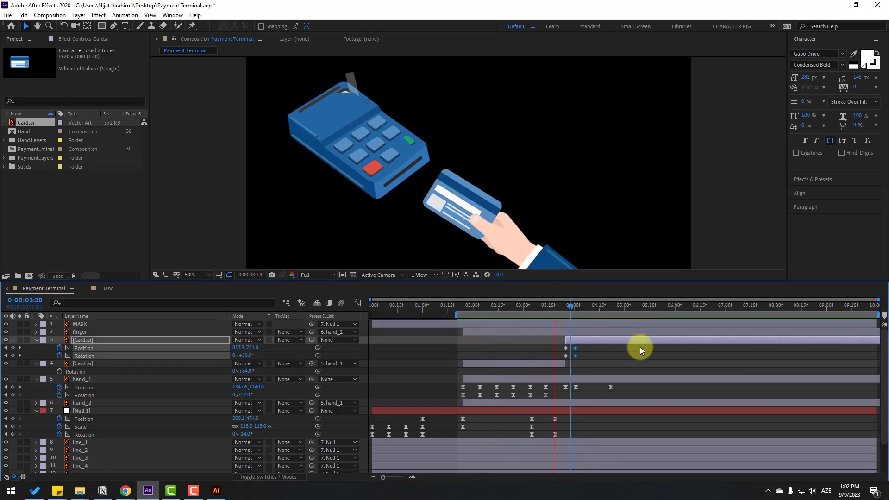
{"action": "left_click", "coordinate": [568, 308]}
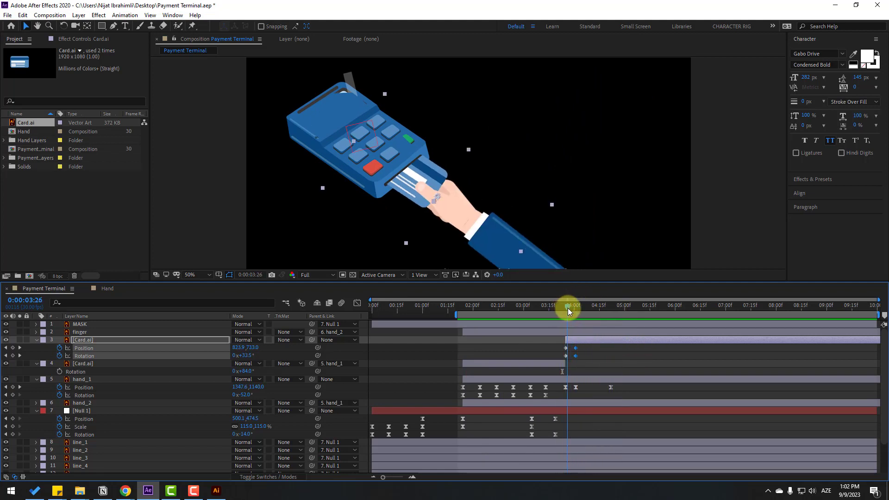
{"action": "mouse_move", "coordinate": [581, 346]}
{"action": "left_mouse_down"}
{"action": "mouse_move", "coordinate": [575, 362]}
{"action": "mouse_move", "coordinate": [575, 348]}
{"action": "left_mouse_up"}
{"action": "key", "text": "equal"}
{"action": "key", "text": "equal"}
{"action": "key", "text": "minus"}
{"action": "left_click_drag", "start_coordinate": [541, 305], "coordinate": [576, 307]}
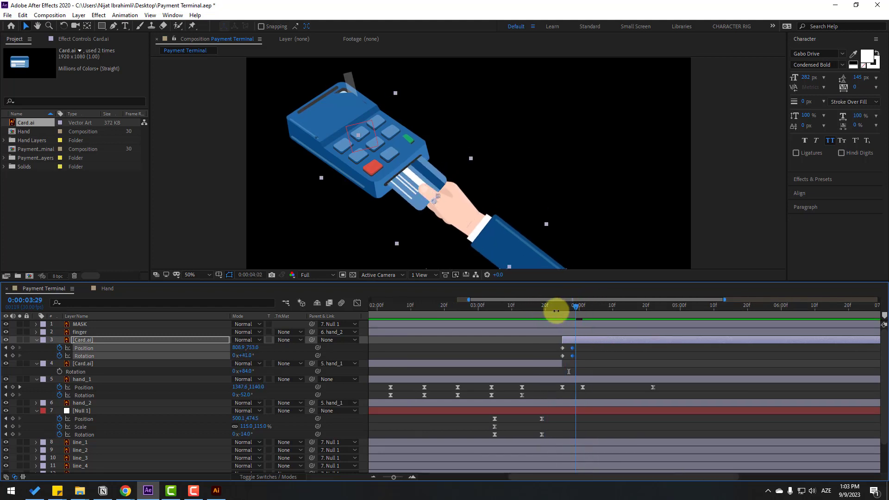
{"action": "key", "text": "minus"}
{"action": "scroll", "coordinate": [614, 205], "scroll_direction": "down", "scroll_amount": 1}
{"action": "key", "text": "space"}
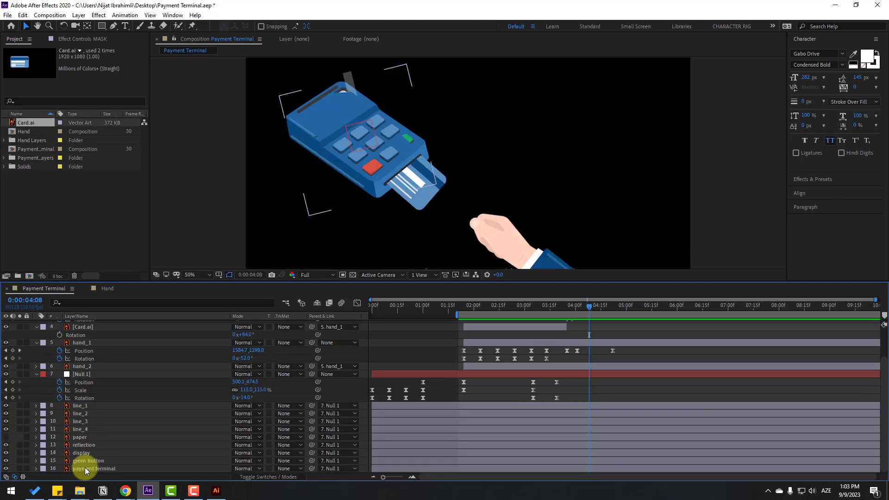
Move the green button layer to the top of the layer stack, above MASK.
{"action": "left_click", "coordinate": [82, 463]}
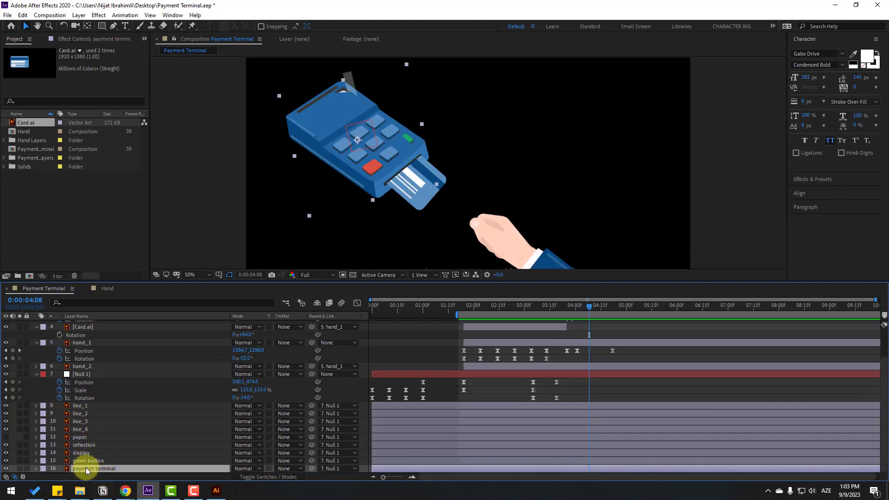
{"action": "left_click_drag", "start_coordinate": [80, 462], "coordinate": [99, 323]}
{"action": "left_click", "coordinate": [590, 409]}
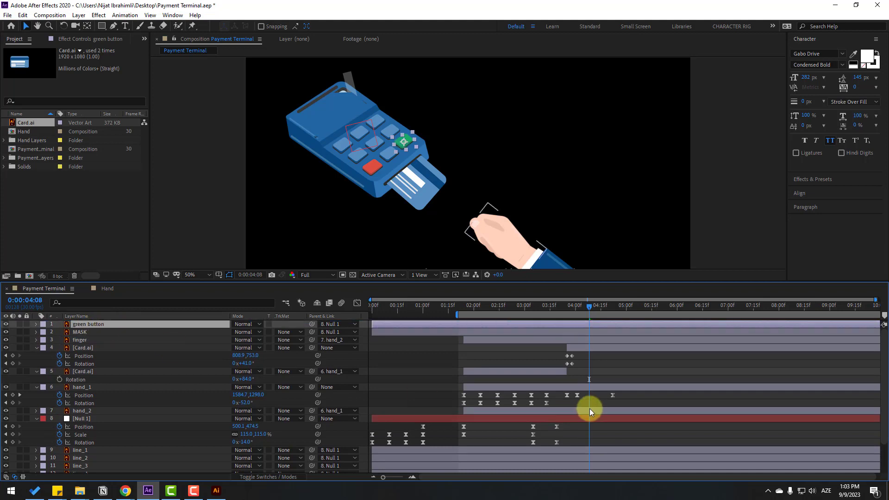
{"action": "left_click", "coordinate": [608, 367]}
{"action": "left_click", "coordinate": [384, 326]}
Add a Position keyframe to the green button layer at 0:00:04:07.
{"action": "mouse_move", "coordinate": [593, 309]}
{"action": "left_mouse_down"}
{"action": "mouse_move", "coordinate": [562, 306]}
{"action": "mouse_move", "coordinate": [581, 306]}
{"action": "left_mouse_up"}
{"action": "left_click", "coordinate": [89, 326]}
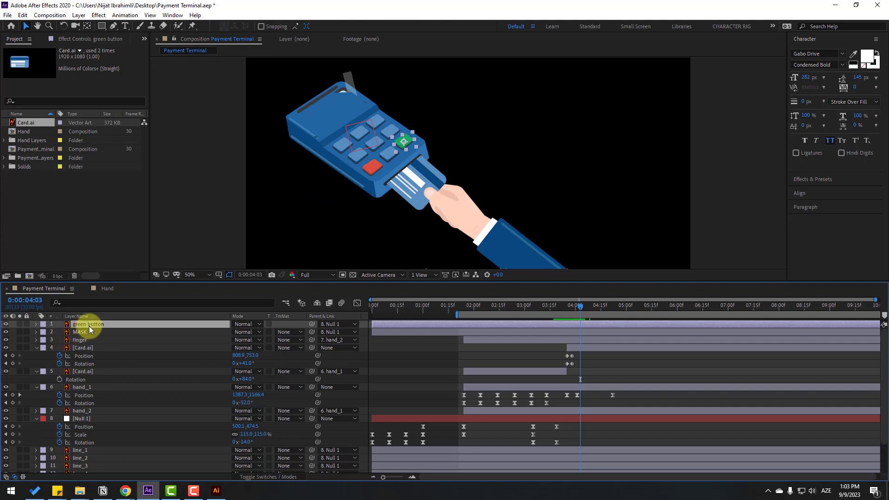
{"action": "scroll", "coordinate": [390, 150], "scroll_direction": "up", "scroll_amount": 6}
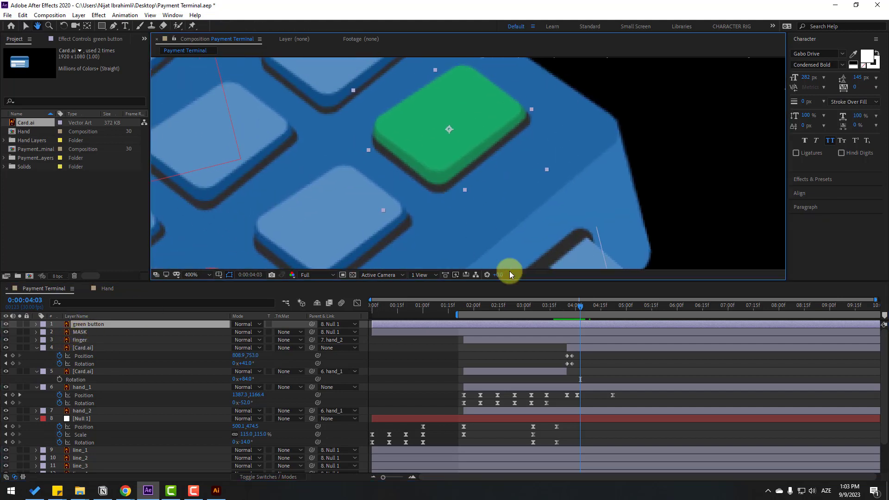
{"action": "left_click_drag", "start_coordinate": [561, 309], "coordinate": [588, 314]}
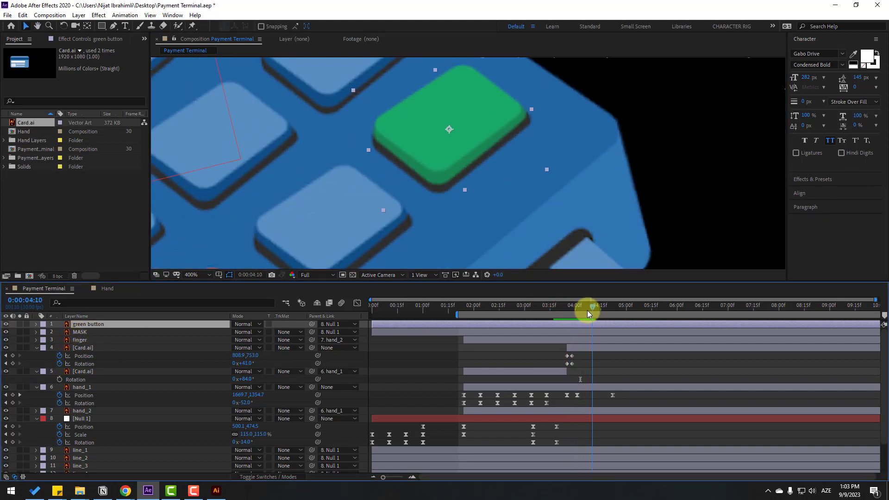
{"action": "key", "text": "p"}
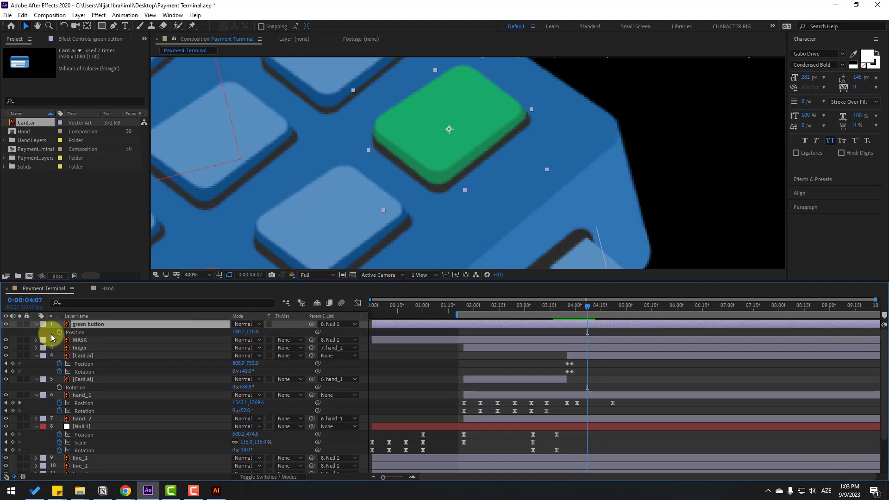
{"action": "left_click", "coordinate": [59, 333]}
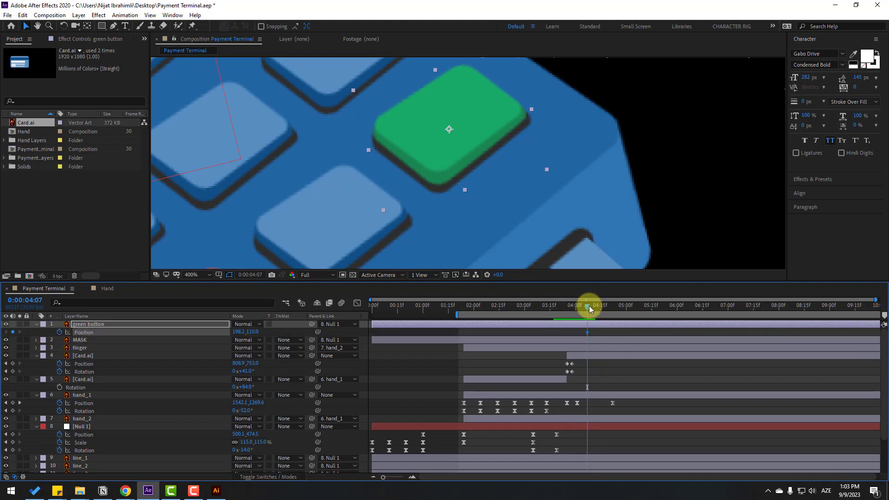
At 0:00:04:10, move the green button slightly down into the keypad, to a Y position of about 113.3.
{"action": "key", "text": "Page_Down"}
{"action": "key", "text": "Page_Down"}
{"action": "key", "text": "Page_Down"}
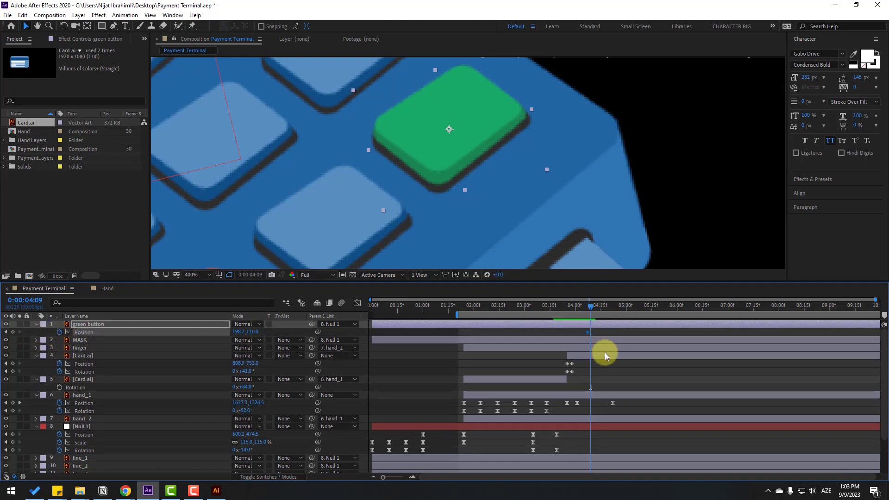
{"action": "left_click_drag", "start_coordinate": [446, 117], "coordinate": [458, 135]}
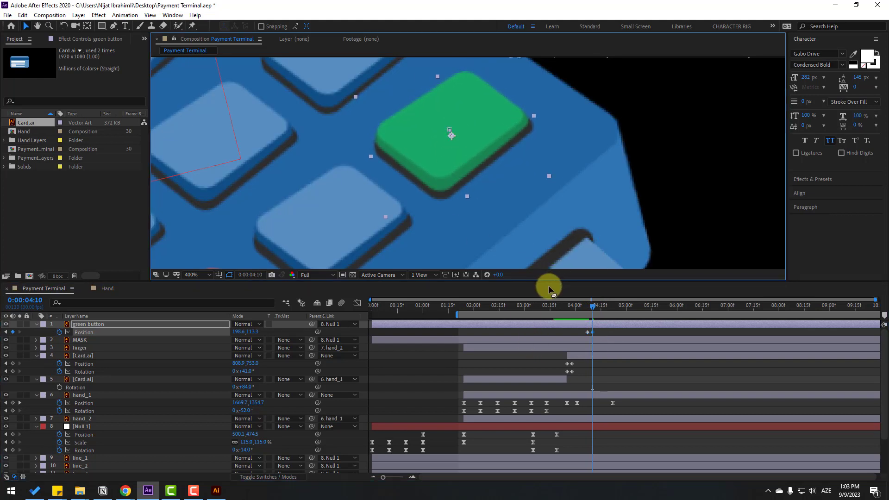
Copy the green button's first Position keyframe to 0:00:04:13 so the button returns, and preview the press.
{"action": "left_click", "coordinate": [587, 332]}
{"action": "key", "text": "ctrl+c"}
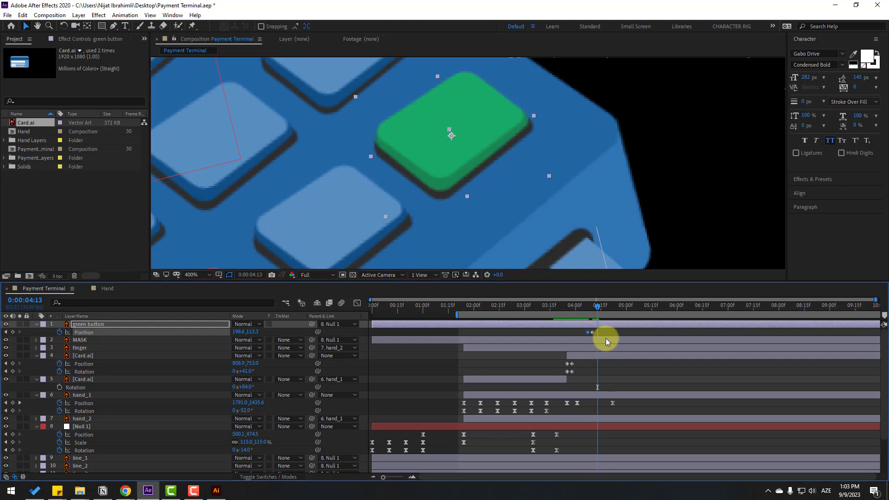
{"action": "key", "text": "ctrl+v"}
{"action": "mouse_move", "coordinate": [579, 307]}
{"action": "left_mouse_down"}
{"action": "mouse_move", "coordinate": [603, 307]}
{"action": "mouse_move", "coordinate": [591, 307]}
{"action": "left_mouse_up"}
{"action": "scroll", "coordinate": [563, 216], "scroll_direction": "down", "scroll_amount": 2}
{"action": "key", "text": "space"}
{"action": "scroll", "coordinate": [568, 219], "scroll_direction": "down", "scroll_amount": 2}
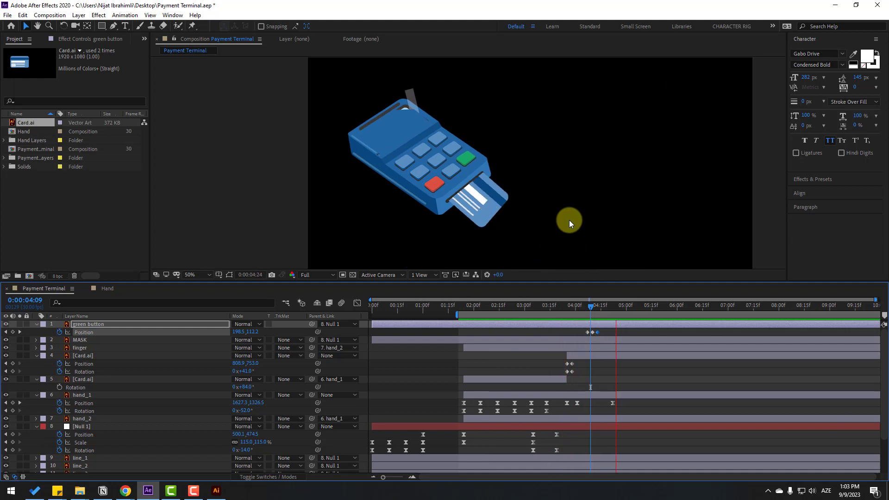
Space out the green button's last two Position keyframes to about 0:00:04:13 and 0:00:04:18, previewing the slower press.
{"action": "left_click", "coordinate": [596, 335]}
{"action": "left_click", "coordinate": [594, 335]}
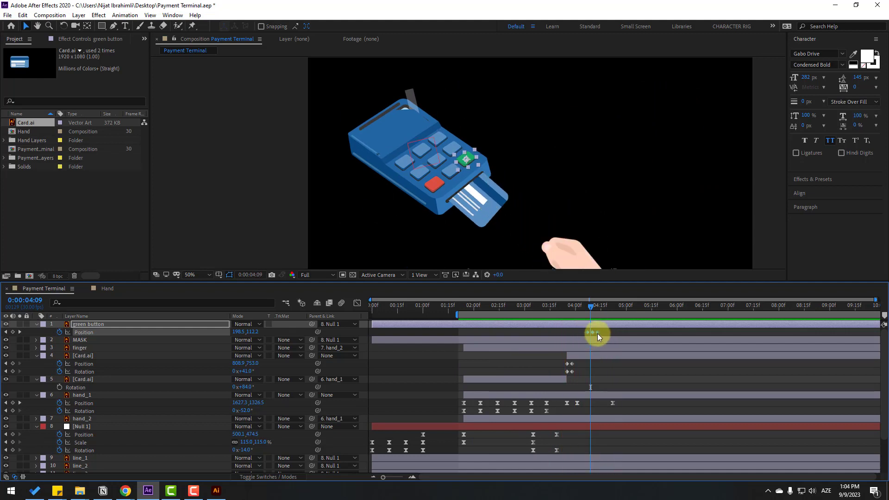
{"action": "left_click_drag", "start_coordinate": [597, 333], "coordinate": [604, 307]}
{"action": "left_click", "coordinate": [582, 306]}
{"action": "left_click", "coordinate": [623, 334]}
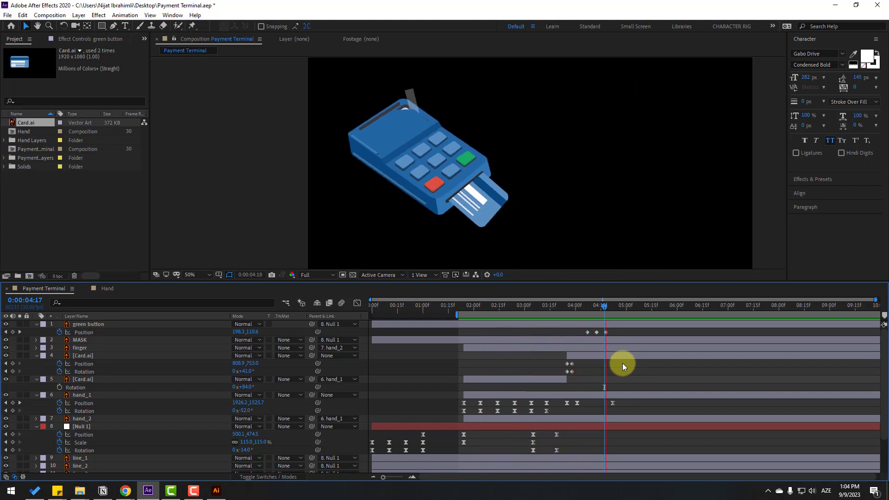
{"action": "mouse_move", "coordinate": [606, 307]}
{"action": "left_mouse_down"}
{"action": "mouse_move", "coordinate": [613, 308]}
{"action": "mouse_move", "coordinate": [606, 307]}
{"action": "left_mouse_up"}
Add Position, Scale and Rotation keyframes to the Null 1 layer at 0:00:04:18.
{"action": "left_click", "coordinate": [81, 428]}
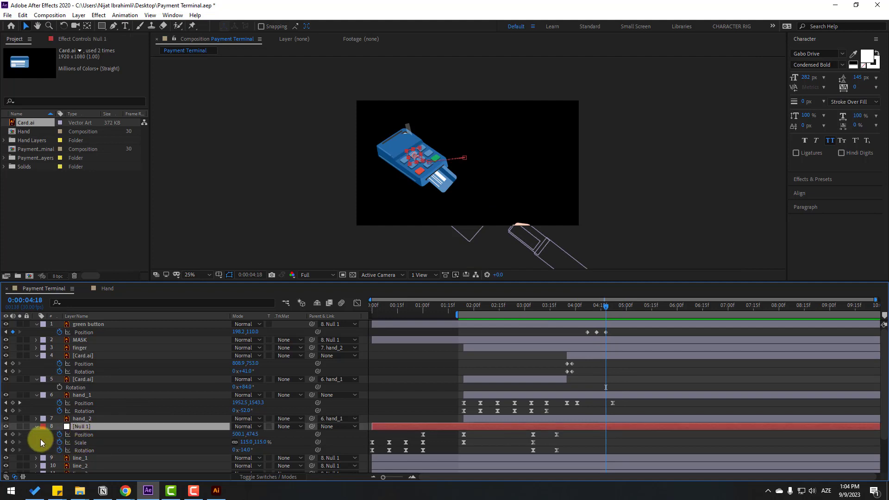
{"action": "left_click", "coordinate": [12, 434]}
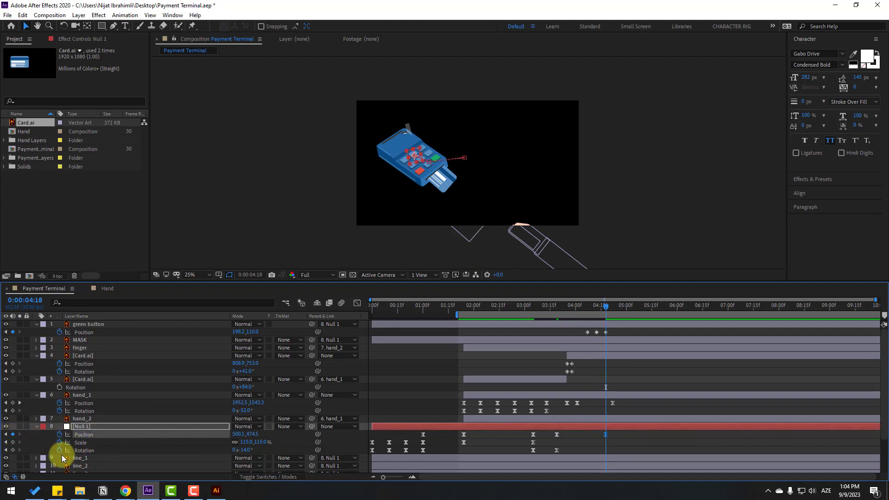
{"action": "left_click", "coordinate": [13, 442]}
{"action": "left_click", "coordinate": [13, 450]}
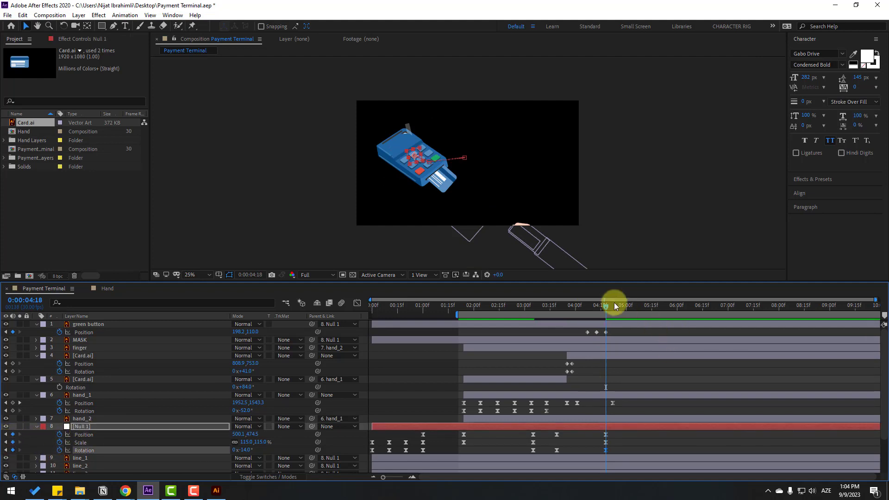
At 0:00:05:08, move Null 1 towards the frame's centre, to a Position of about 1008.1, 506.5.
{"action": "left_click_drag", "start_coordinate": [610, 304], "coordinate": [639, 306]}
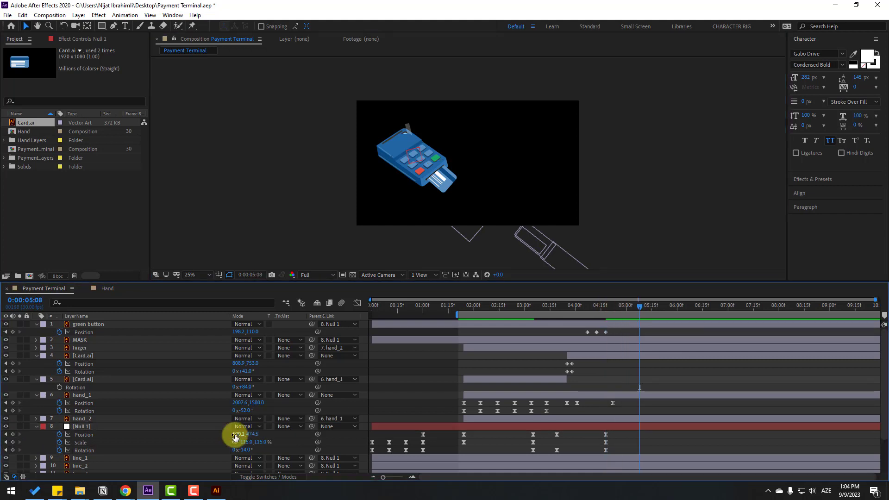
{"action": "left_click_drag", "start_coordinate": [234, 434], "coordinate": [478, 357]}
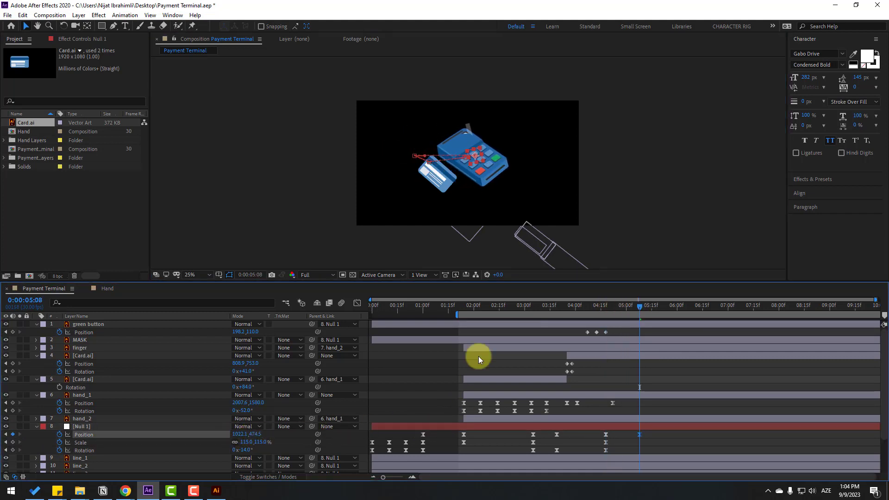
{"action": "scroll", "coordinate": [510, 151], "scroll_direction": "up", "scroll_amount": 2}
{"action": "left_click_drag", "start_coordinate": [491, 158], "coordinate": [487, 165]}
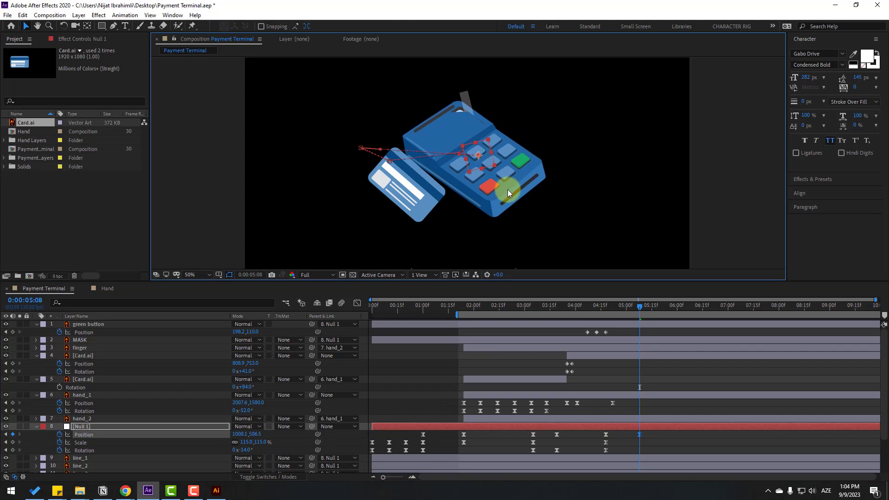
Parent the later Card.ai layer to Null 1 at 0:00:04:16, and check at 0:00:05:08 that it follows the terminal.
{"action": "left_click_drag", "start_coordinate": [581, 308], "coordinate": [630, 309]}
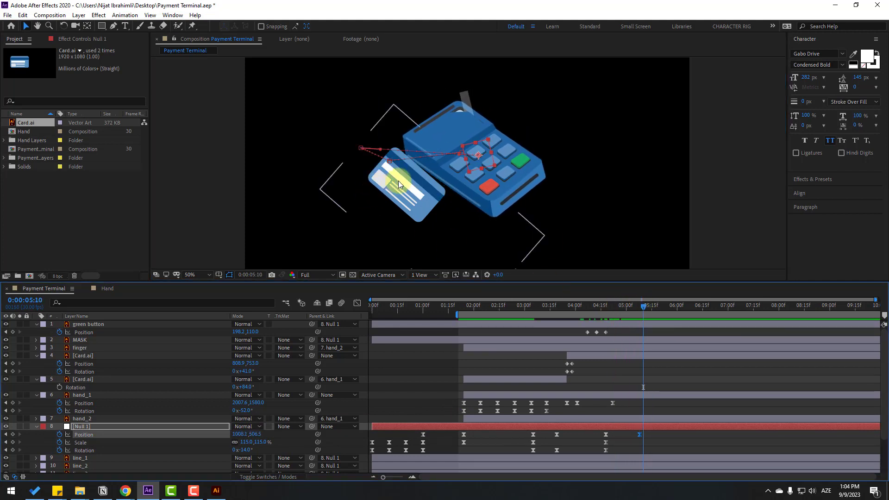
{"action": "left_click_drag", "start_coordinate": [638, 309], "coordinate": [603, 307]}
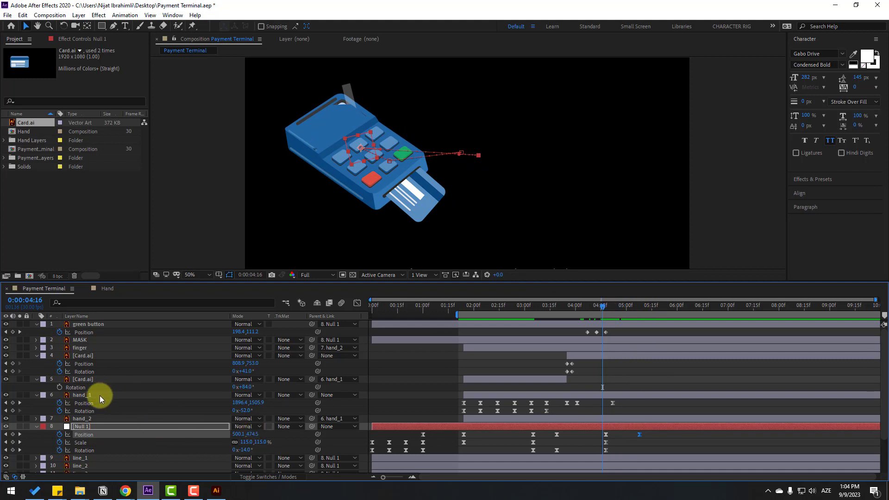
{"action": "left_click", "coordinate": [80, 355]}
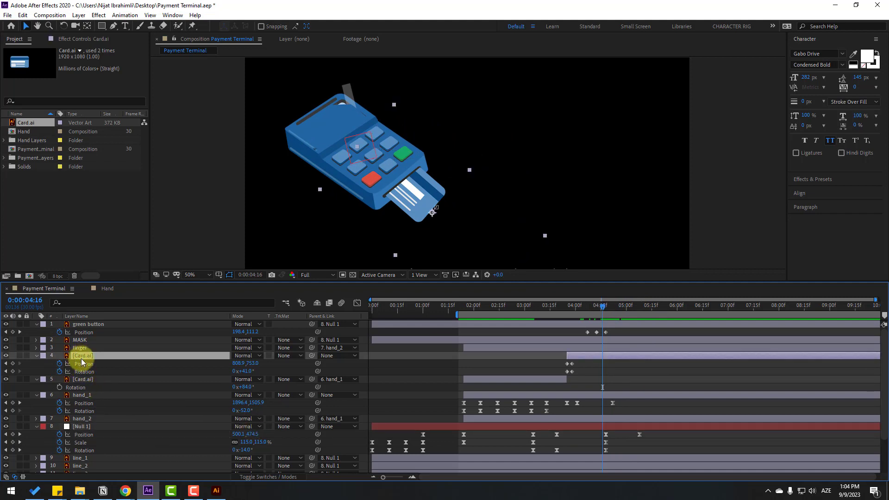
{"action": "left_click_drag", "start_coordinate": [313, 357], "coordinate": [85, 427]}
{"action": "left_click_drag", "start_coordinate": [521, 304], "coordinate": [640, 307]}
{"action": "key", "text": "comma"}
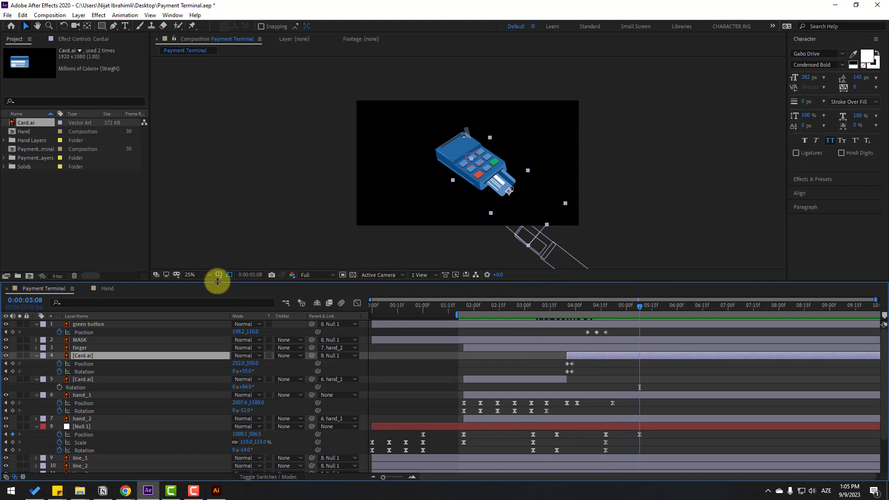
Show the Title/Action Safe guides and centre the terminal at 0:00:05:08 by moving Null 1 to about 946.1, 496.5.
{"action": "left_click", "coordinate": [219, 275]}
{"action": "left_click", "coordinate": [257, 290]}
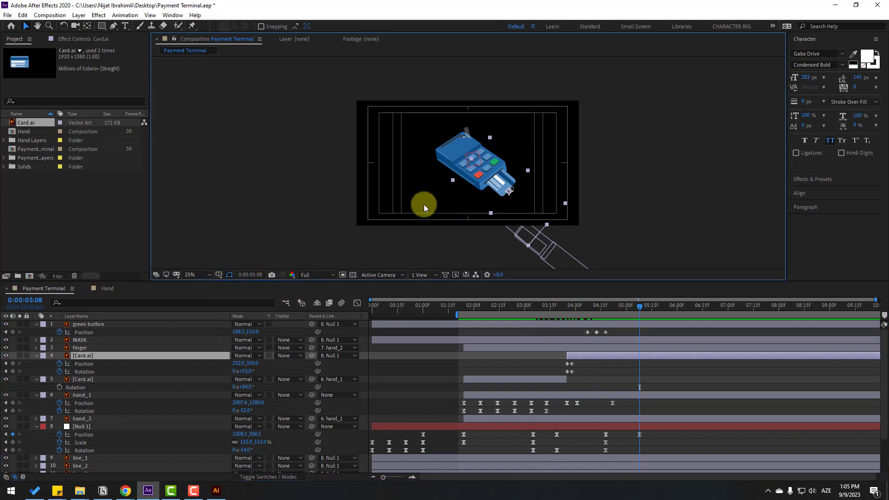
{"action": "key", "text": "period"}
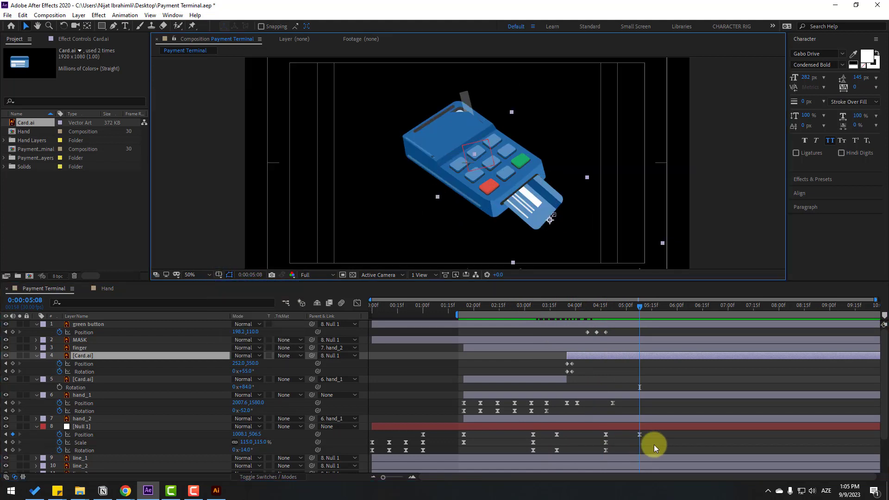
{"action": "left_click", "coordinate": [640, 435]}
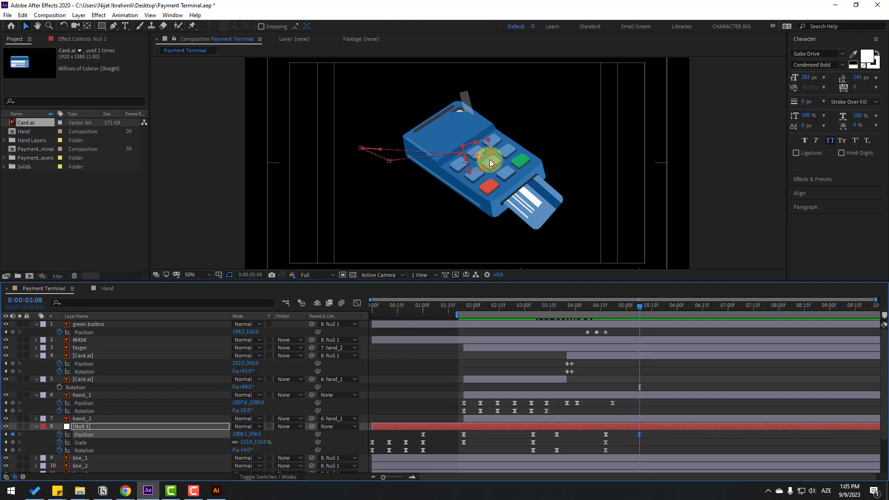
{"action": "mouse_move", "coordinate": [490, 160]}
{"action": "left_mouse_down"}
{"action": "mouse_move", "coordinate": [458, 173]}
{"action": "mouse_move", "coordinate": [479, 164]}
{"action": "mouse_move", "coordinate": [476, 157]}
{"action": "left_mouse_up"}
Shift the green button's three Position keyframes later, to run from about 0:00:05:07 to 0:00:05:18.
{"action": "left_click_drag", "start_coordinate": [580, 300], "coordinate": [643, 334]}
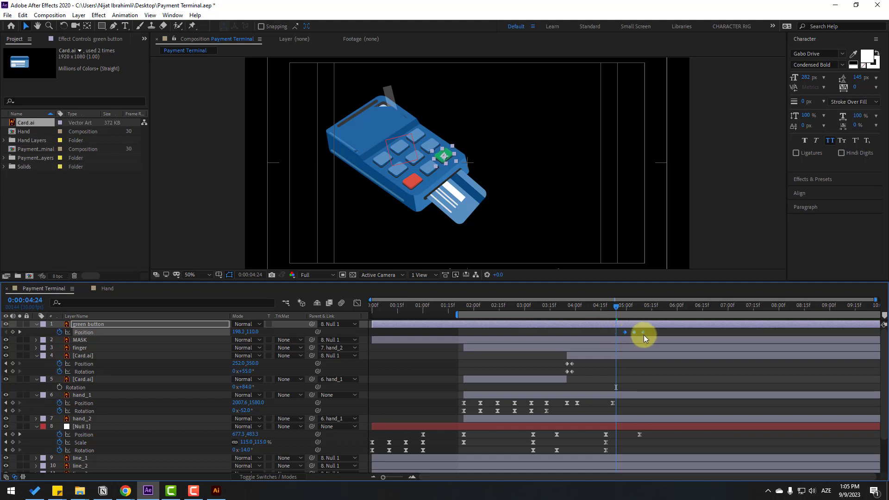
{"action": "left_click_drag", "start_coordinate": [615, 305], "coordinate": [660, 302]}
{"action": "left_click", "coordinate": [645, 337]}
Move the layers line_1 to line_4 to the top of the layer stack, above green button.
{"action": "scroll", "coordinate": [107, 463], "scroll_direction": "down", "scroll_amount": 2}
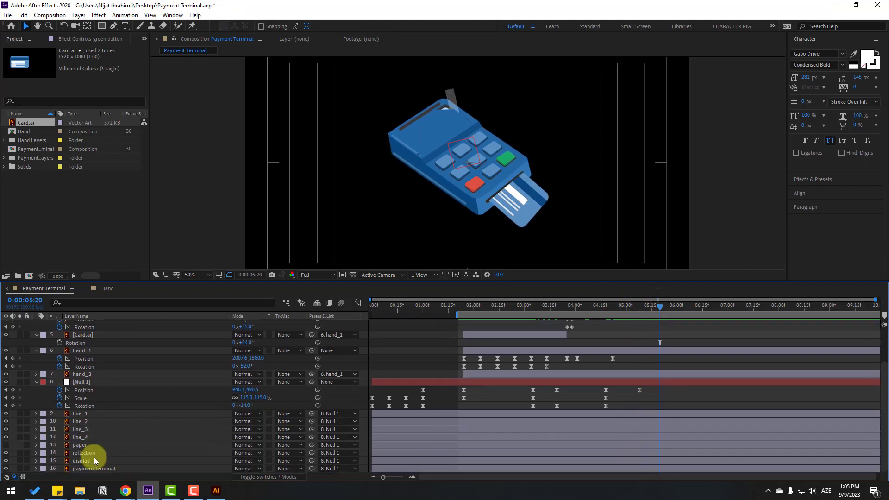
{"action": "left_click", "coordinate": [78, 414]}
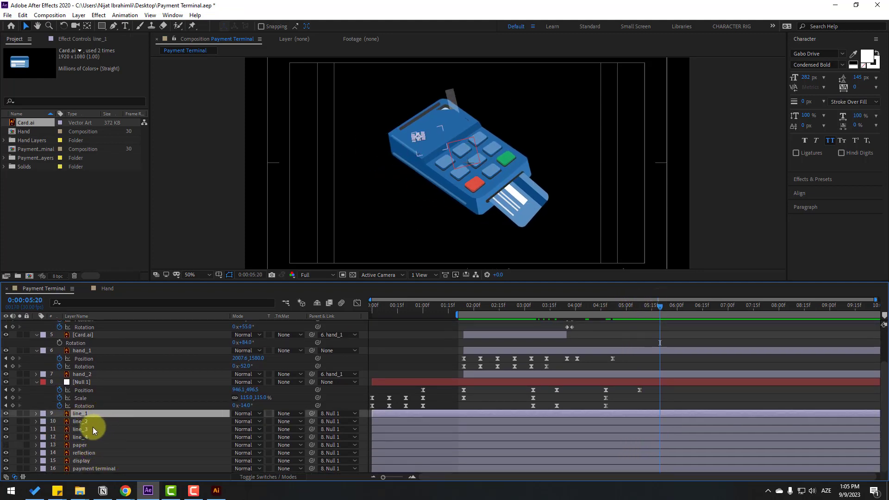
{"action": "left_click", "coordinate": [86, 422], "text": "ctrl"}
{"action": "left_click", "coordinate": [89, 430], "text": "ctrl"}
{"action": "left_click", "coordinate": [93, 438], "text": "ctrl"}
{"action": "scroll", "coordinate": [102, 444], "scroll_direction": "up", "scroll_amount": 2}
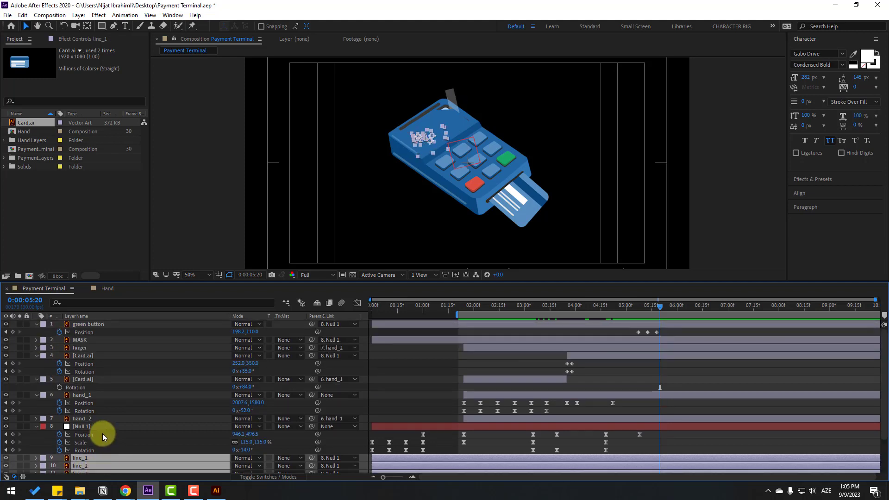
{"action": "left_click_drag", "start_coordinate": [86, 455], "coordinate": [122, 322]}
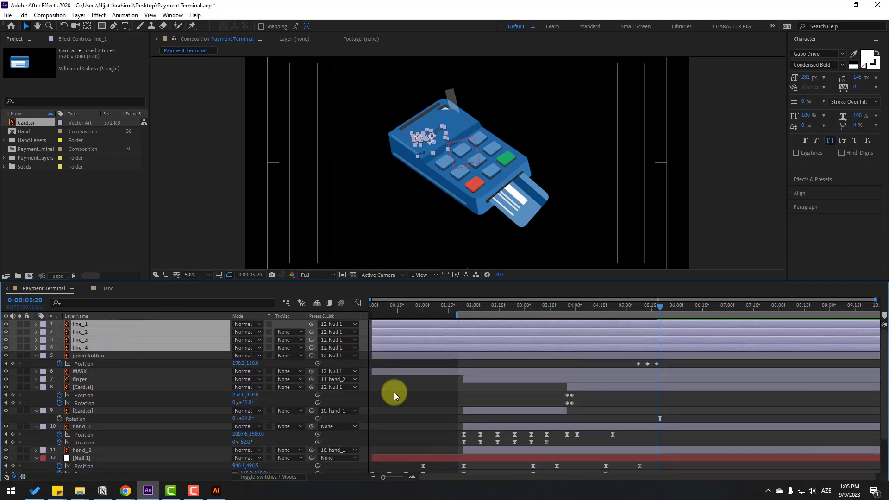
{"action": "left_click", "coordinate": [394, 392]}
Turn on the visibility of the paper layer so the receipt shows in the terminal.
{"action": "left_click_drag", "start_coordinate": [637, 304], "coordinate": [663, 308]}
{"action": "scroll", "coordinate": [150, 394], "scroll_direction": "down", "scroll_amount": 3}
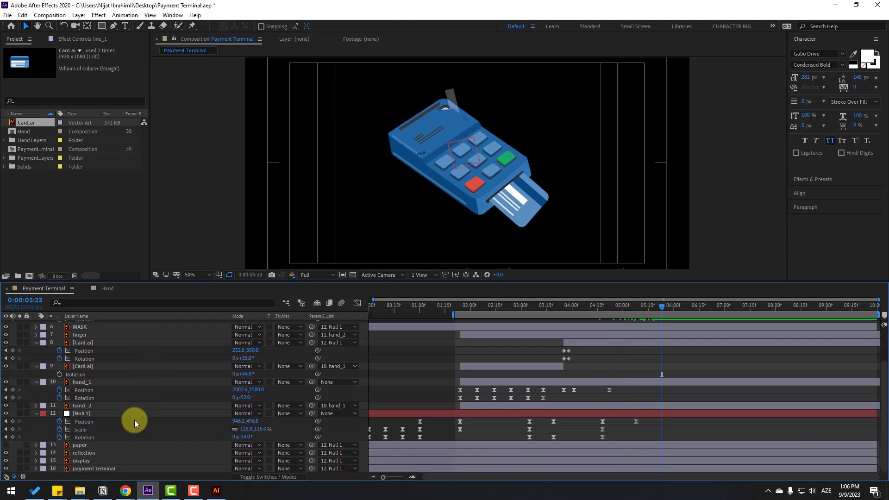
{"action": "left_click", "coordinate": [79, 445]}
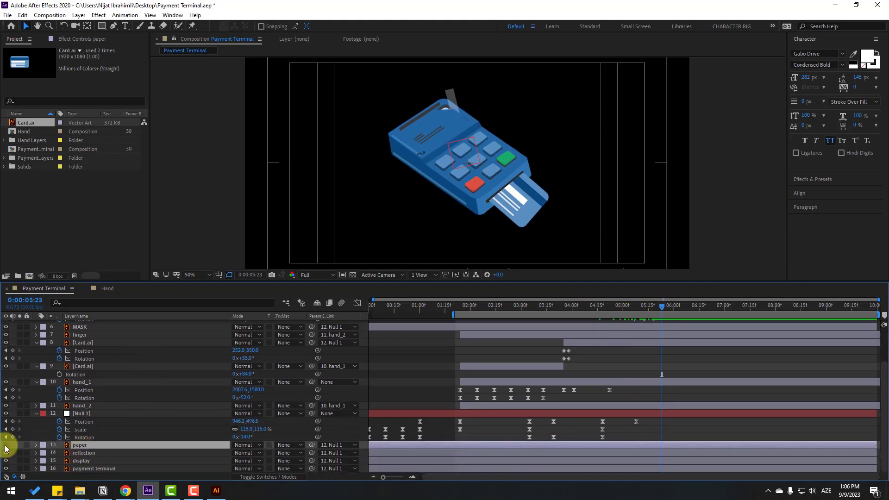
{"action": "left_click", "coordinate": [5, 447]}
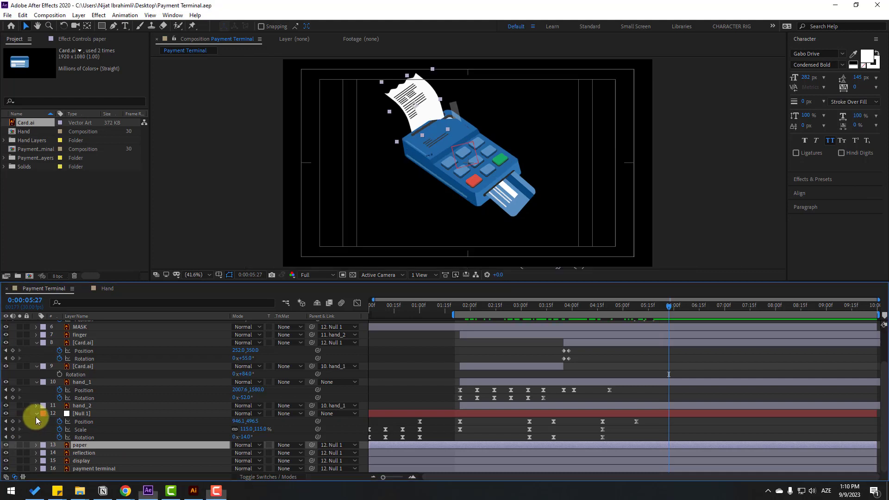
Collapse the expanded properties of the Null 1, hand_1, Card.ai and green button layers.
{"action": "left_click", "coordinate": [36, 415]}
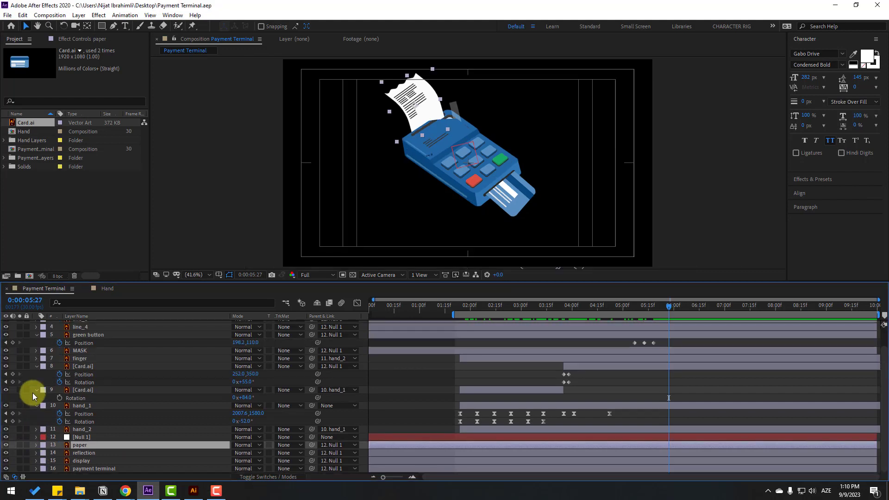
{"action": "left_click", "coordinate": [36, 406]}
{"action": "left_click", "coordinate": [37, 405]}
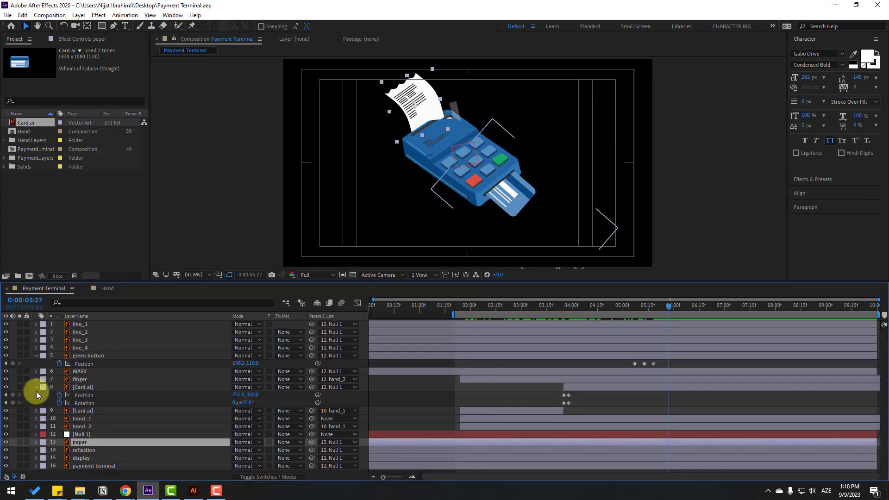
{"action": "left_click", "coordinate": [36, 391]}
{"action": "left_click", "coordinate": [36, 359]}
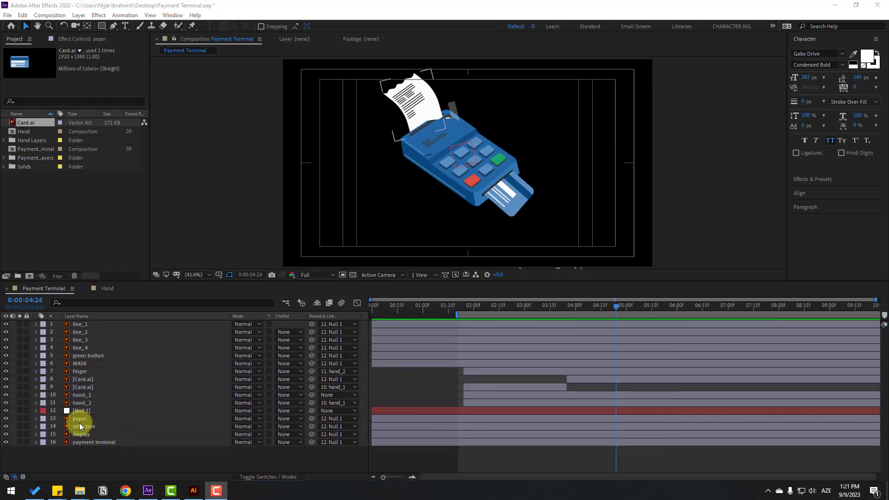
Inspect where the receipt meets the terminal, and solo the paper and payment terminal layers.
{"action": "left_click", "coordinate": [79, 419]}
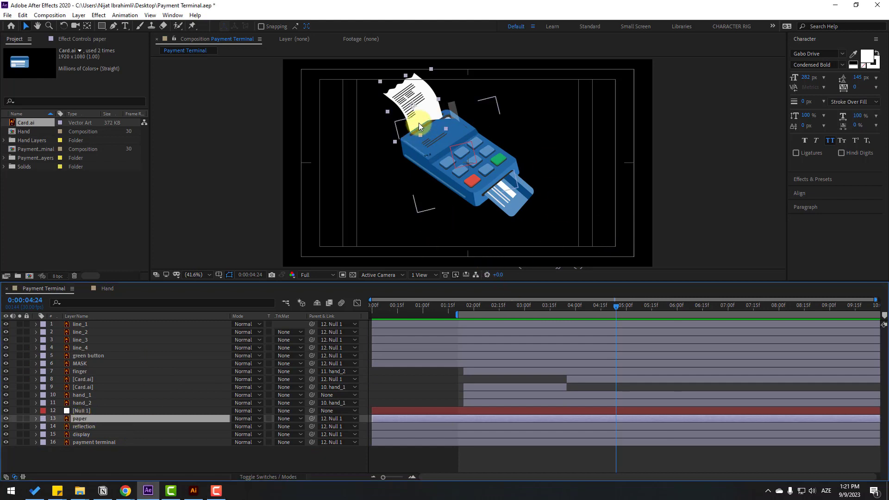
{"action": "scroll", "coordinate": [482, 208], "scroll_direction": "up", "scroll_amount": 5}
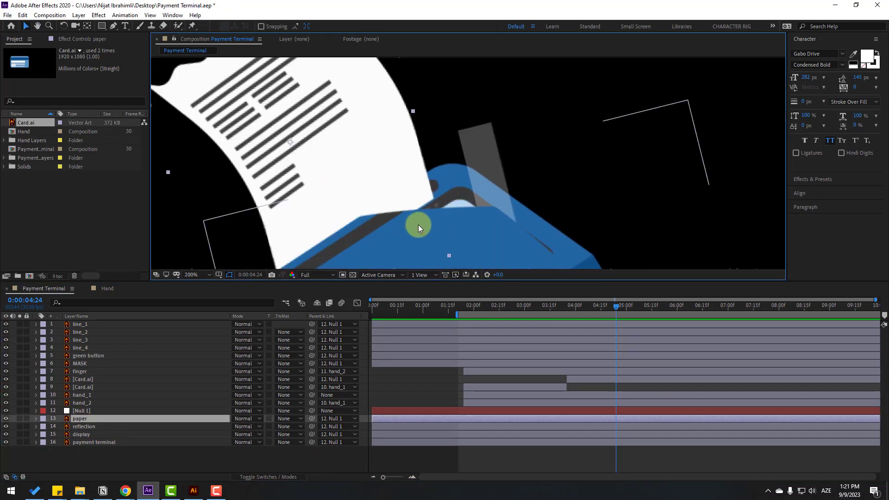
{"action": "scroll", "coordinate": [419, 217], "scroll_direction": "down", "scroll_amount": 2}
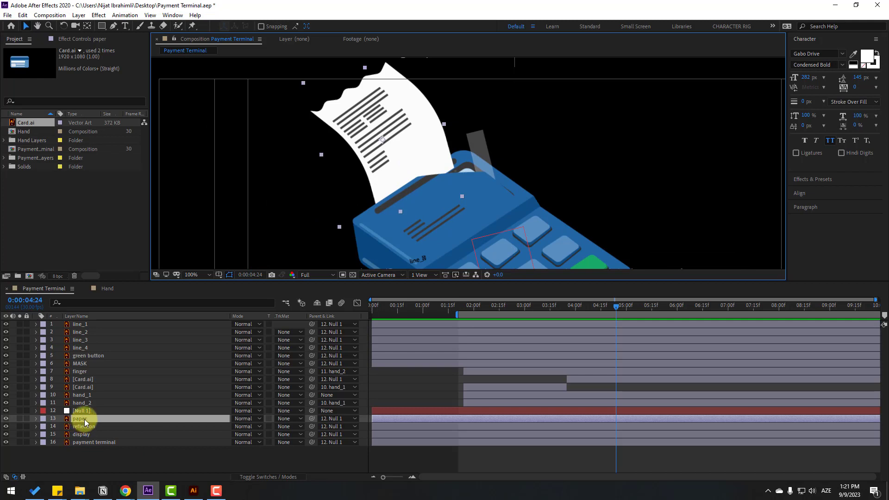
{"action": "left_click", "coordinate": [92, 442], "text": "ctrl"}
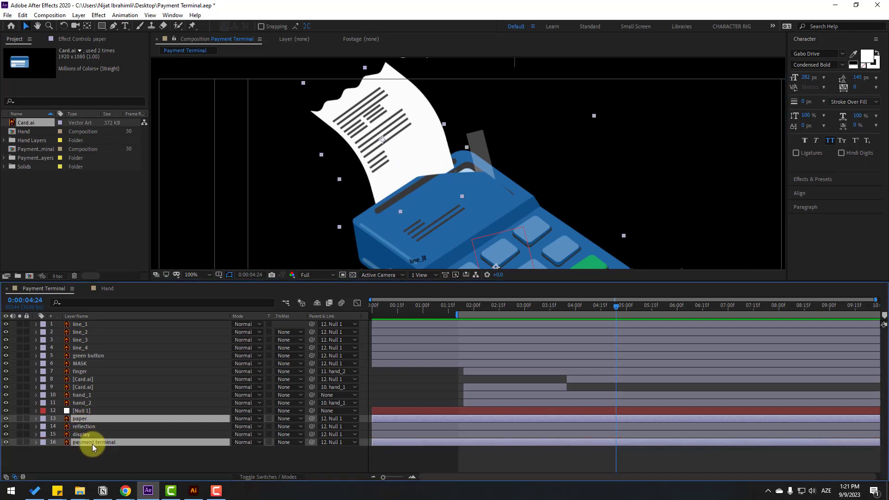
{"action": "left_click", "coordinate": [19, 418]}
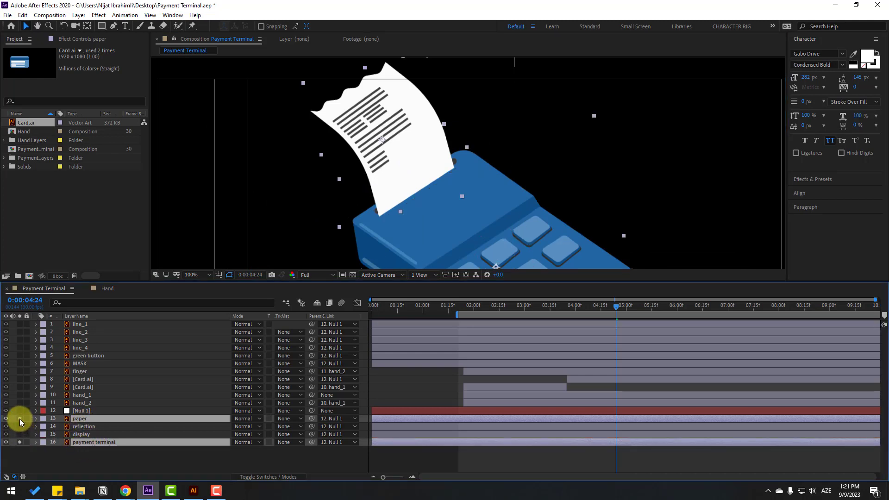
{"action": "left_click", "coordinate": [90, 454]}
Set a Position keyframe on the paper layer at 0:00:05:15 with the receipt in its fully printed place.
{"action": "left_click", "coordinate": [77, 419]}
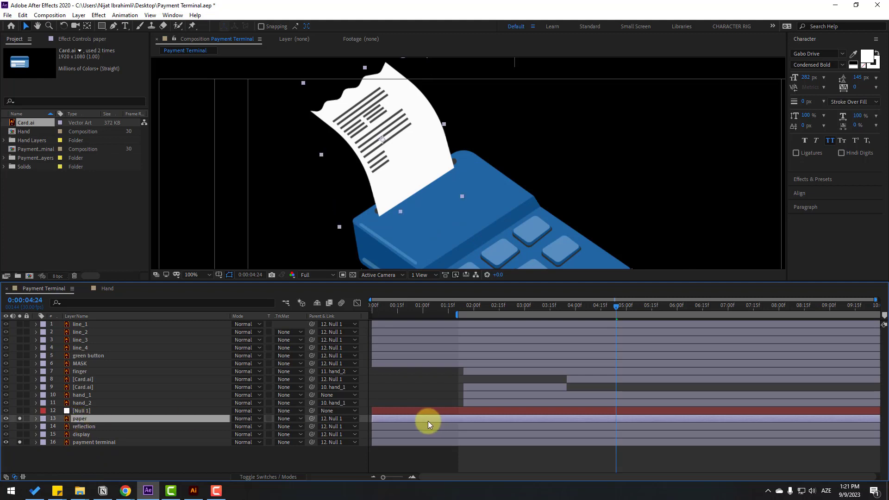
{"action": "key", "text": "p"}
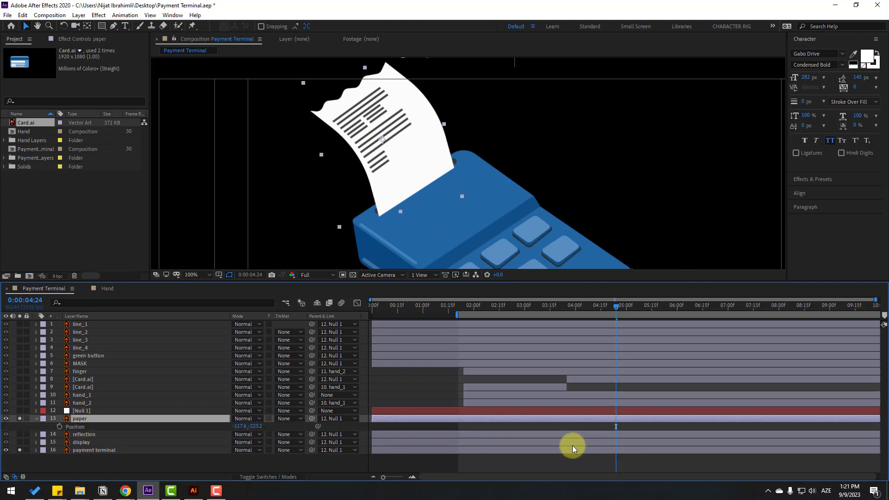
{"action": "left_click", "coordinate": [631, 308]}
{"action": "left_click_drag", "start_coordinate": [643, 313], "coordinate": [651, 312]}
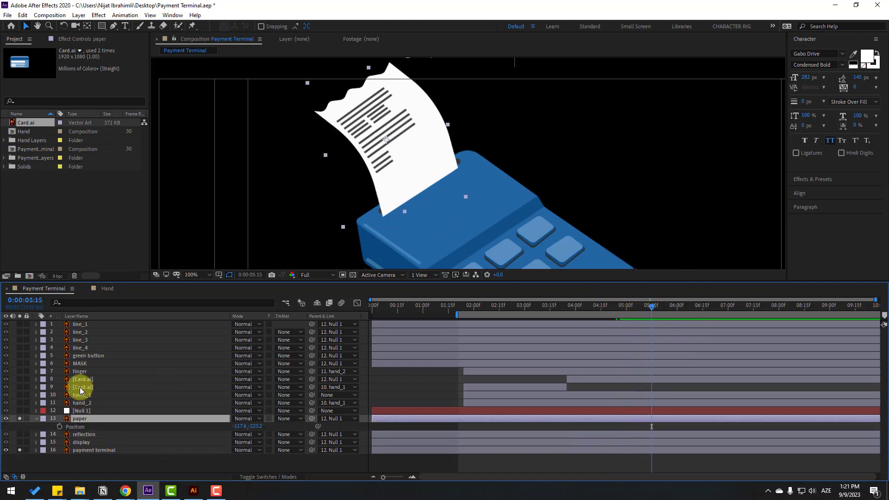
{"action": "left_click", "coordinate": [60, 426]}
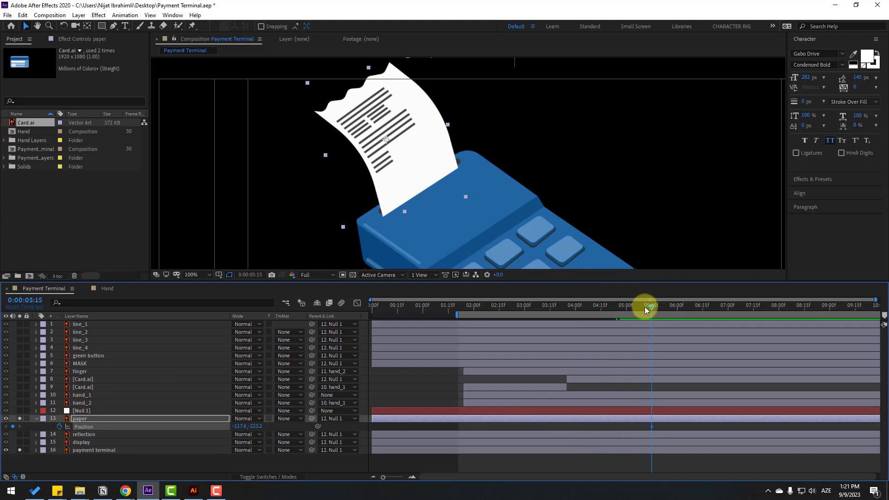
At 0:00:04:28, move the receipt down over the terminal body to Position -35.9, -4.8 as its starting keyframe.
{"action": "left_click_drag", "start_coordinate": [645, 307], "coordinate": [624, 310]}
{"action": "left_click_drag", "start_coordinate": [498, 213], "coordinate": [486, 193]}
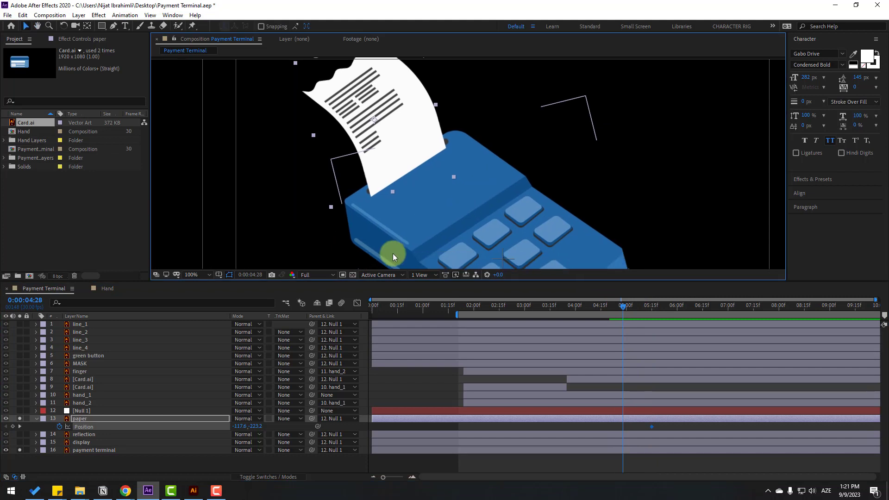
{"action": "left_click_drag", "start_coordinate": [393, 149], "coordinate": [459, 232]}
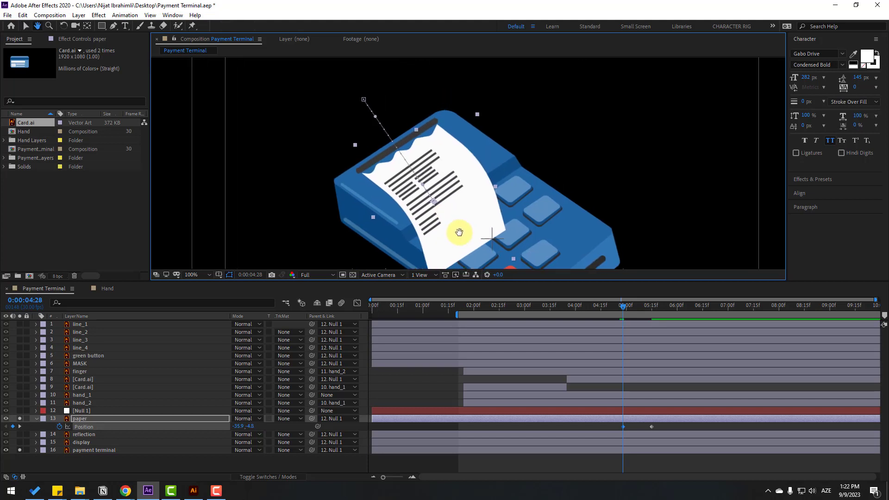
At 0:00:05:08, shift the receipt slightly to add a middle Position keyframe that bends its motion path, and check the movement.
{"action": "mouse_move", "coordinate": [643, 306]}
{"action": "left_mouse_down"}
{"action": "mouse_move", "coordinate": [624, 307]}
{"action": "mouse_move", "coordinate": [639, 306]}
{"action": "left_mouse_up"}
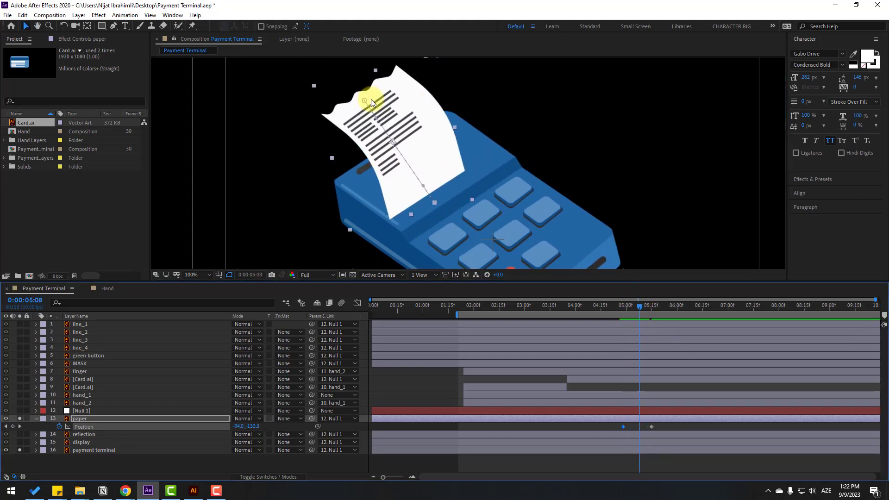
{"action": "left_click_drag", "start_coordinate": [423, 139], "coordinate": [419, 136]}
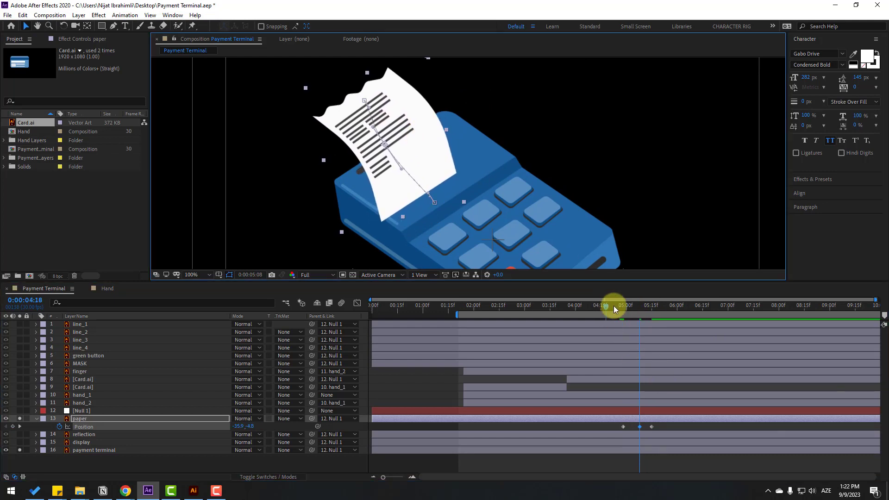
{"action": "left_click_drag", "start_coordinate": [613, 306], "coordinate": [649, 309]}
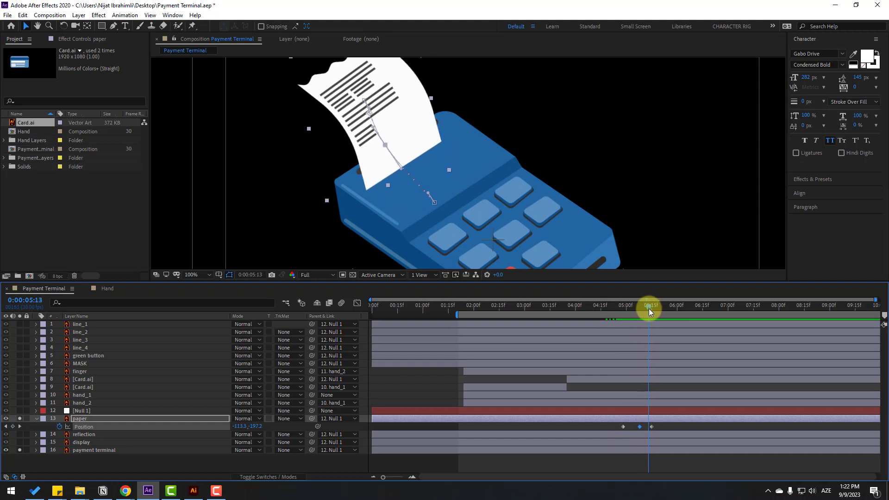
Create a black 1920 by 1080 px solid named MASK.
{"action": "scroll", "coordinate": [579, 230], "scroll_direction": "down", "scroll_amount": 2}
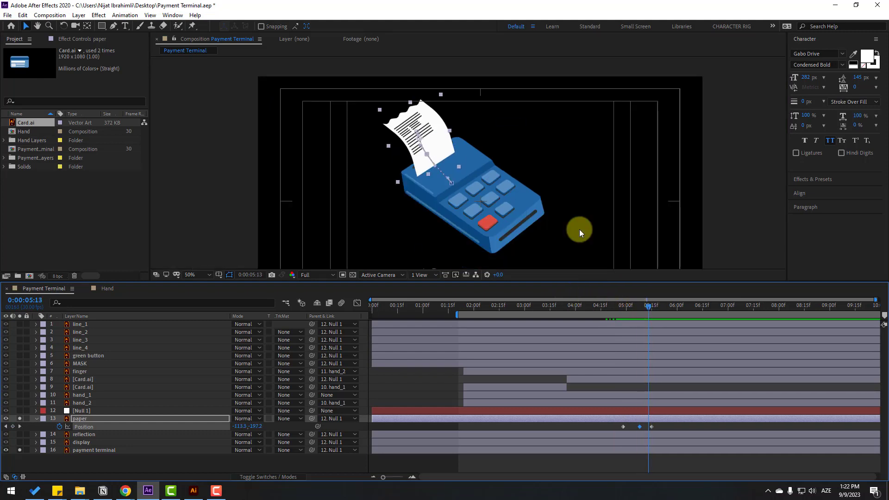
{"action": "left_click", "coordinate": [185, 448]}
{"action": "right_click", "coordinate": [118, 466]}
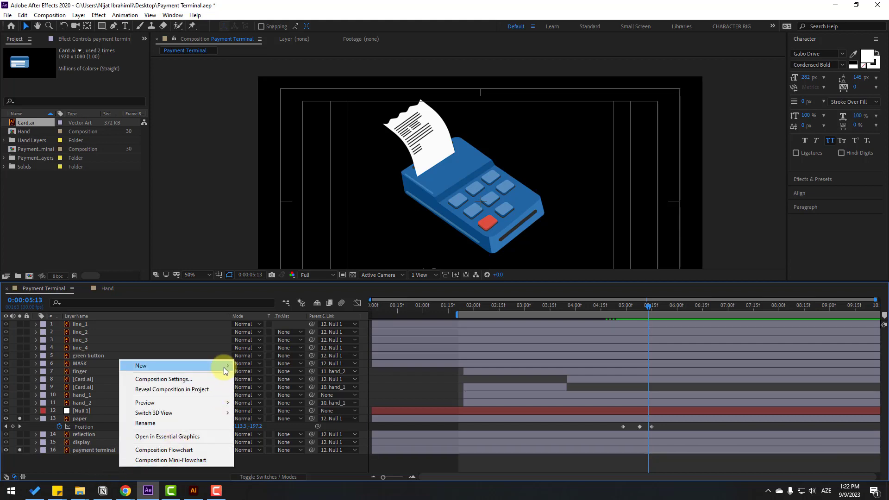
{"action": "mouse_move", "coordinate": [227, 366]}
{"action": "left_click", "coordinate": [257, 390]}
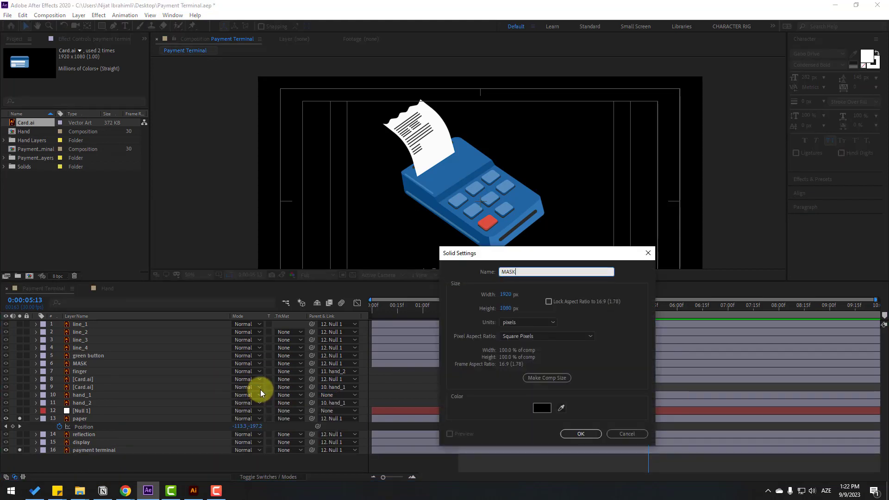
{"action": "left_click", "coordinate": [585, 433]}
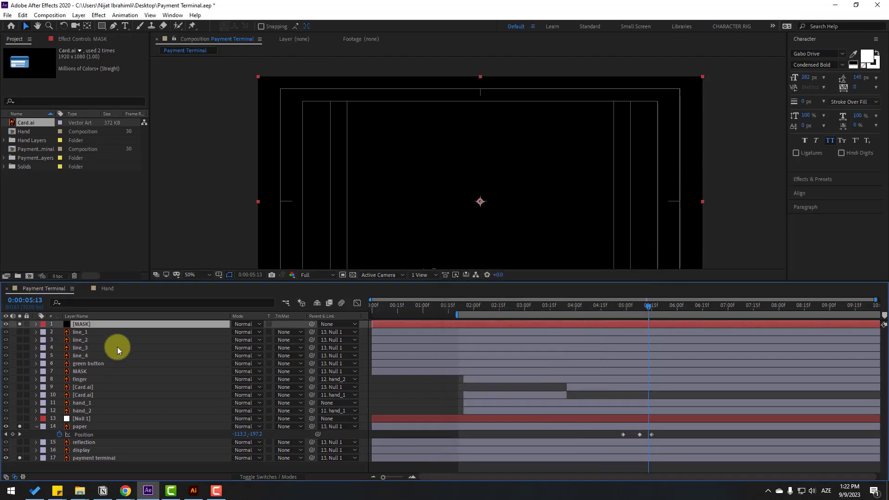
Lower the MASK solid's opacity to 71% and place it directly above the paper layer.
{"action": "key", "text": "t"}
{"action": "left_click_drag", "start_coordinate": [237, 332], "coordinate": [225, 333]}
{"action": "left_click_drag", "start_coordinate": [83, 324], "coordinate": [105, 432]}
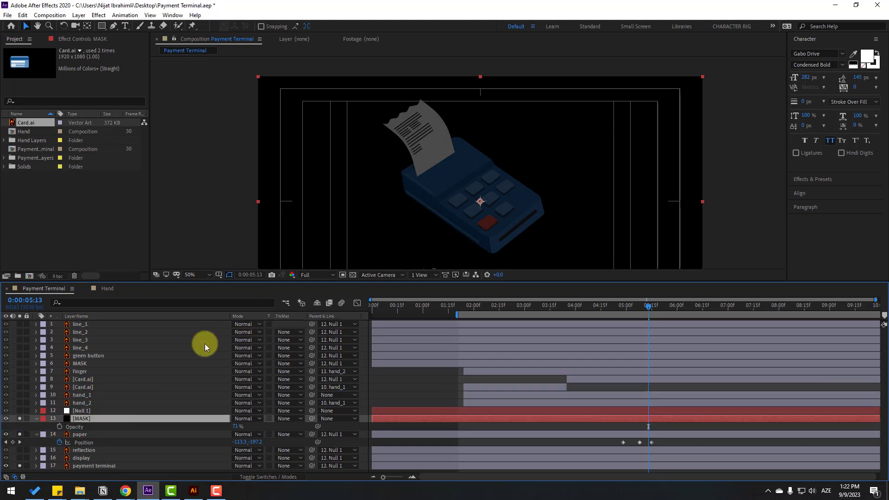
At 0:00:04:25, draw a closed five-point Pen mask on the MASK solid from the receipt slot's edge around the whole receipt.
{"action": "scroll", "coordinate": [423, 192], "scroll_direction": "up", "scroll_amount": 2}
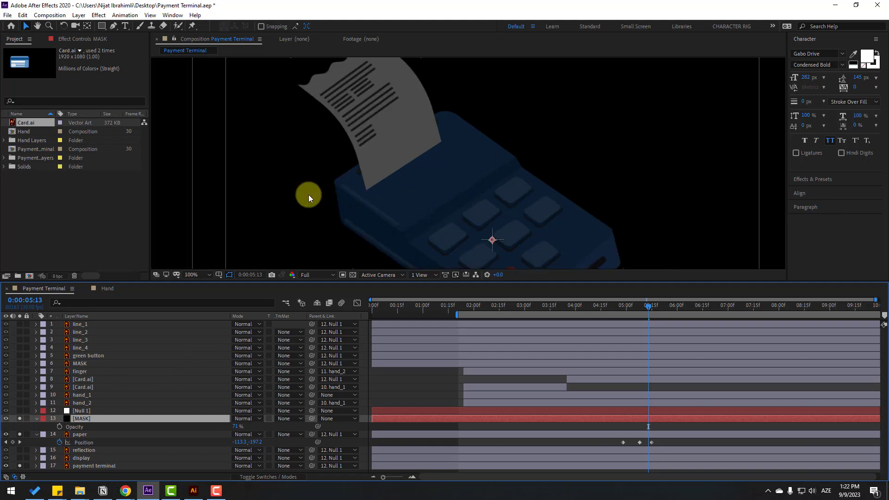
{"action": "left_click_drag", "start_coordinate": [322, 206], "coordinate": [271, 155]}
{"action": "left_click", "coordinate": [113, 25]}
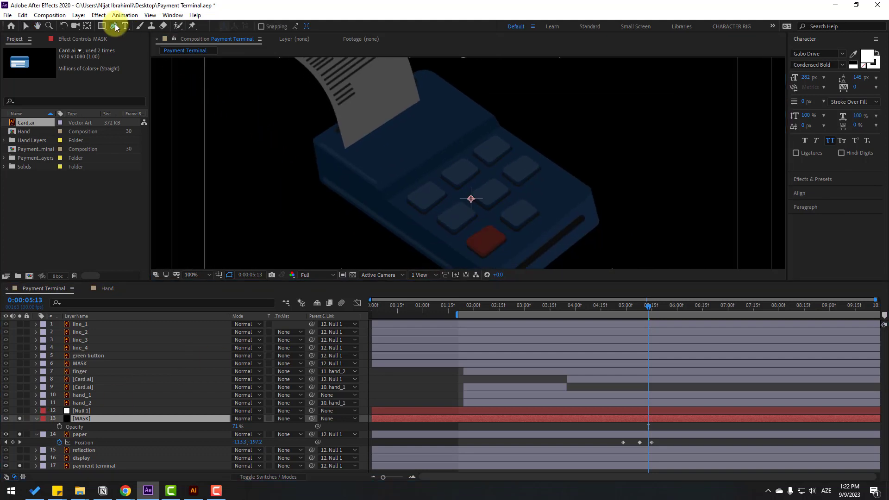
{"action": "mouse_move", "coordinate": [414, 128]}
{"action": "left_mouse_down"}
{"action": "mouse_move", "coordinate": [409, 178]}
{"action": "mouse_move", "coordinate": [410, 135]}
{"action": "left_mouse_up"}
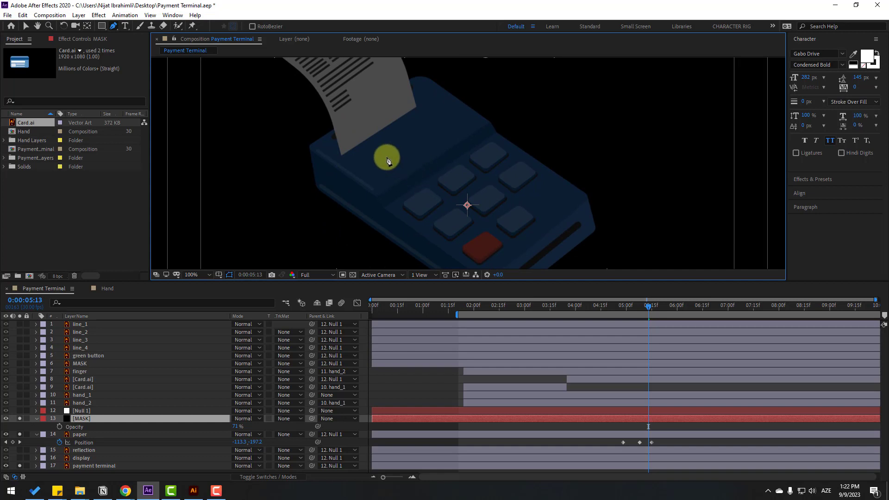
{"action": "left_click", "coordinate": [628, 310]}
{"action": "left_click_drag", "start_coordinate": [627, 310], "coordinate": [618, 310]}
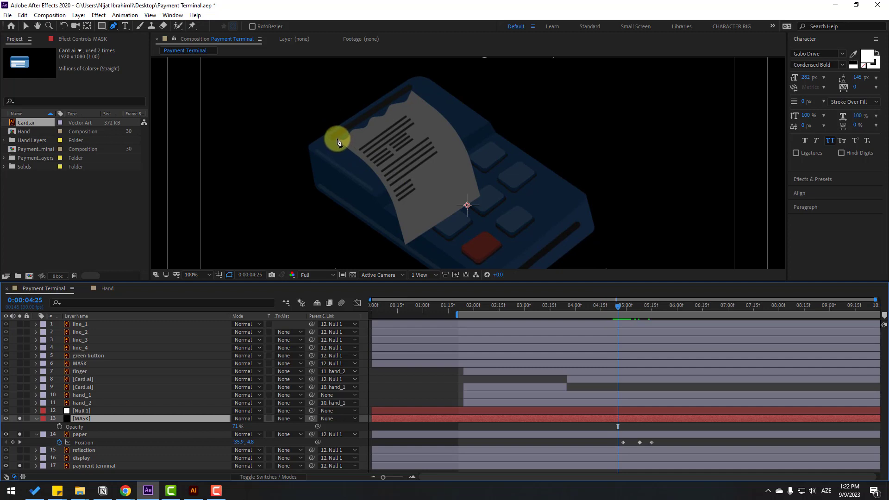
{"action": "left_click", "coordinate": [337, 139]}
{"action": "left_click", "coordinate": [430, 75]}
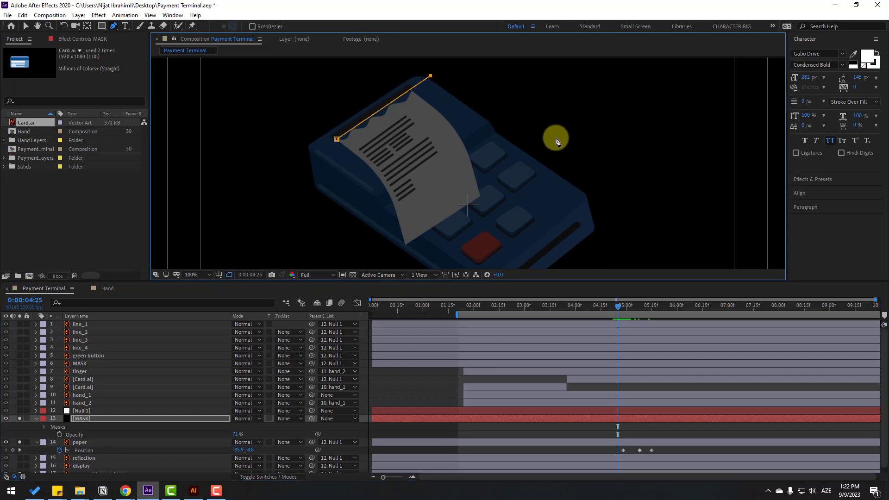
{"action": "left_click", "coordinate": [581, 171]}
{"action": "left_click", "coordinate": [428, 264]}
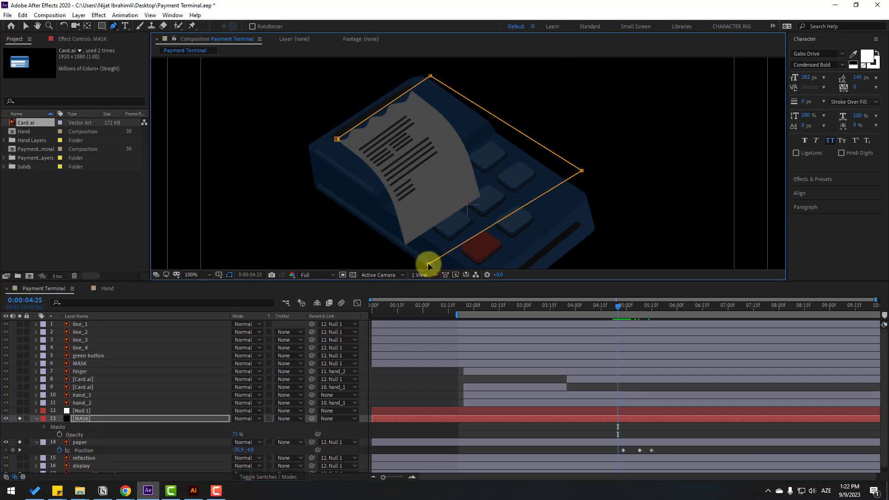
{"action": "left_click", "coordinate": [314, 185]}
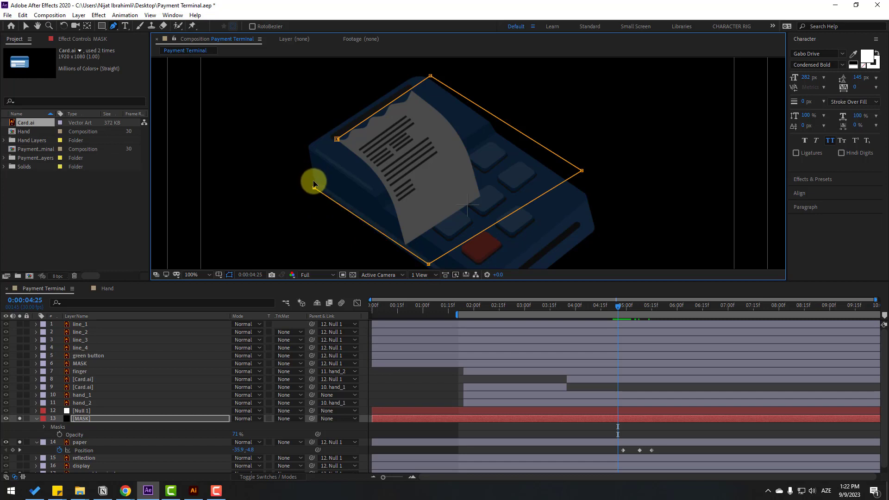
{"action": "left_click", "coordinate": [337, 139]}
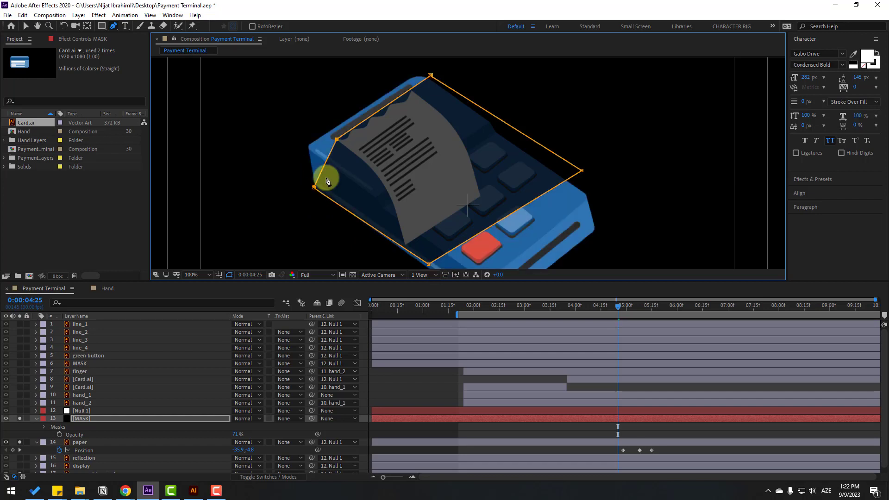
Set the MASK solid's opacity back to 100% and collapse its properties.
{"action": "left_click", "coordinate": [26, 27]}
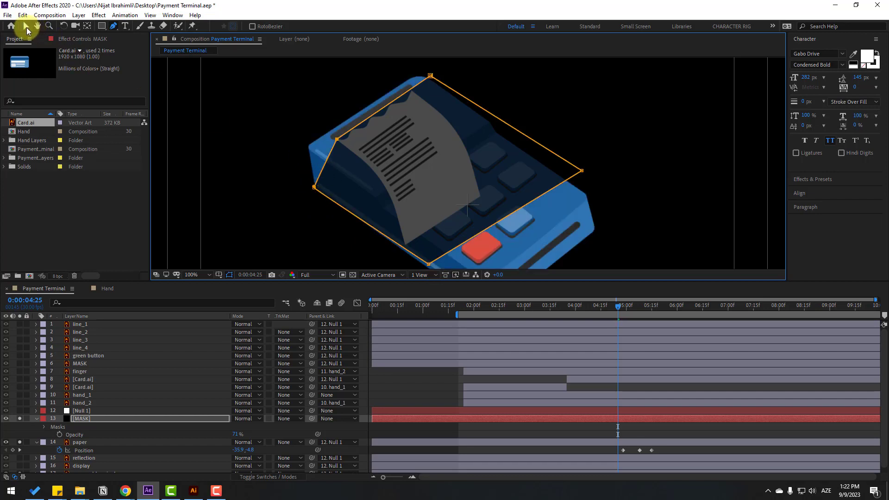
{"action": "left_click", "coordinate": [235, 435]}
{"action": "type", "text": "100"}
{"action": "left_click", "coordinate": [77, 433]}
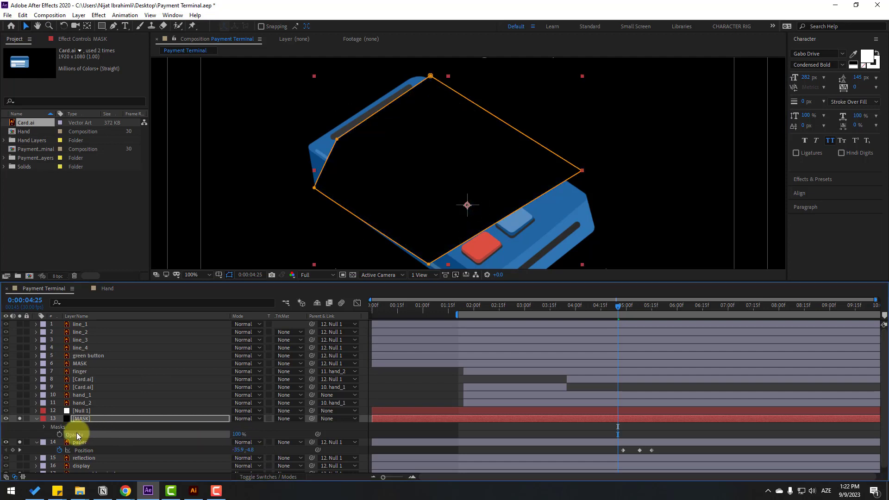
{"action": "left_click", "coordinate": [36, 419]}
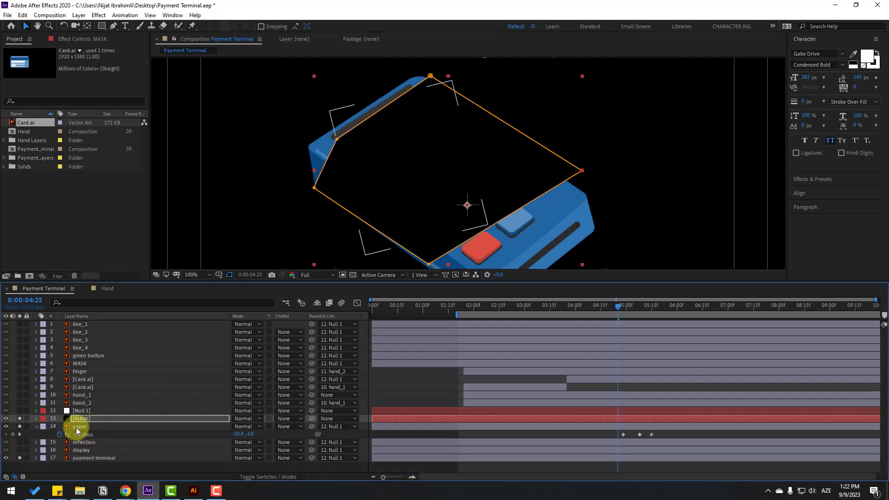
Set the paper layer's track matte to Alpha Inverted Matte "[MASK]" and check the receipt emerging from the slot.
{"action": "left_click", "coordinate": [76, 427]}
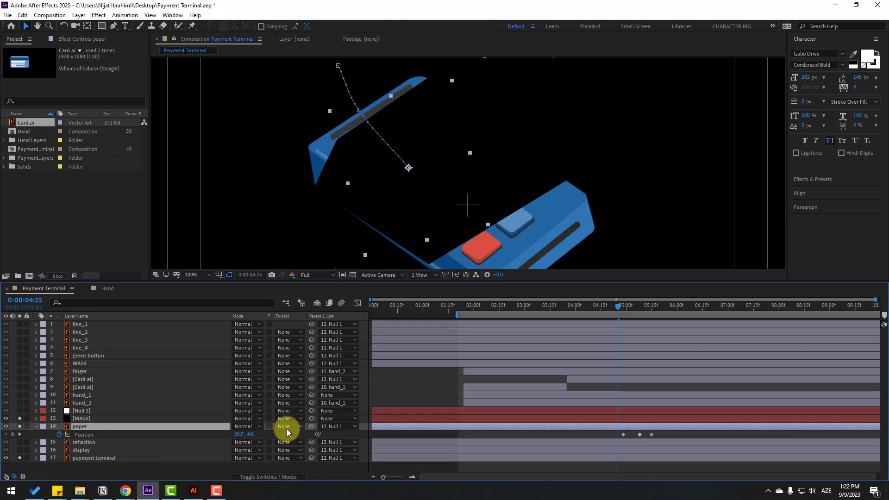
{"action": "left_click", "coordinate": [277, 475]}
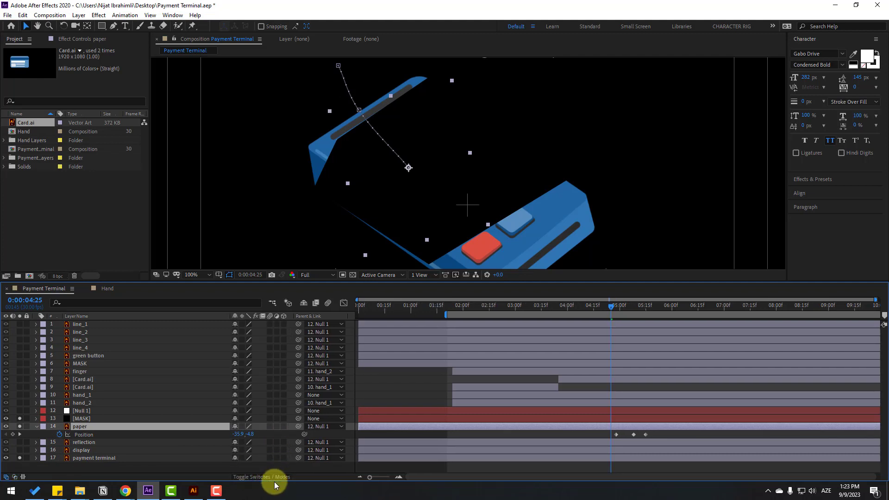
{"action": "left_click", "coordinate": [274, 478]}
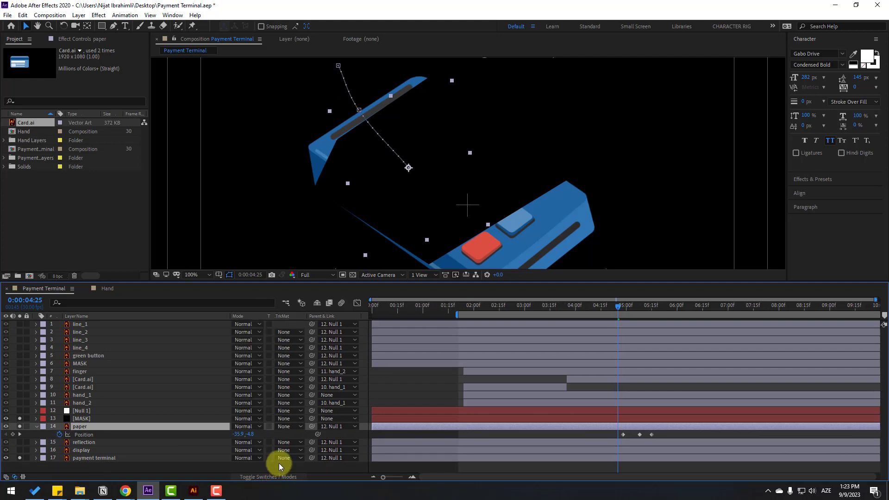
{"action": "left_click", "coordinate": [286, 427]}
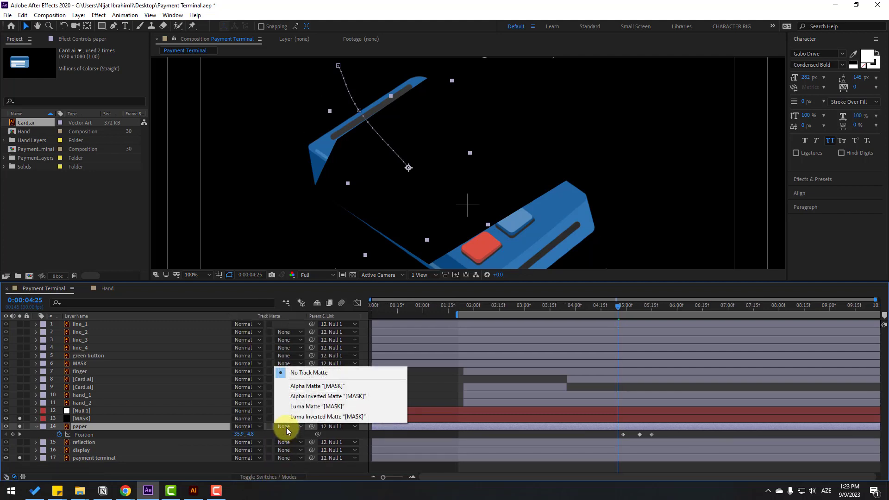
{"action": "left_click", "coordinate": [330, 397]}
{"action": "left_click_drag", "start_coordinate": [616, 306], "coordinate": [638, 306]}
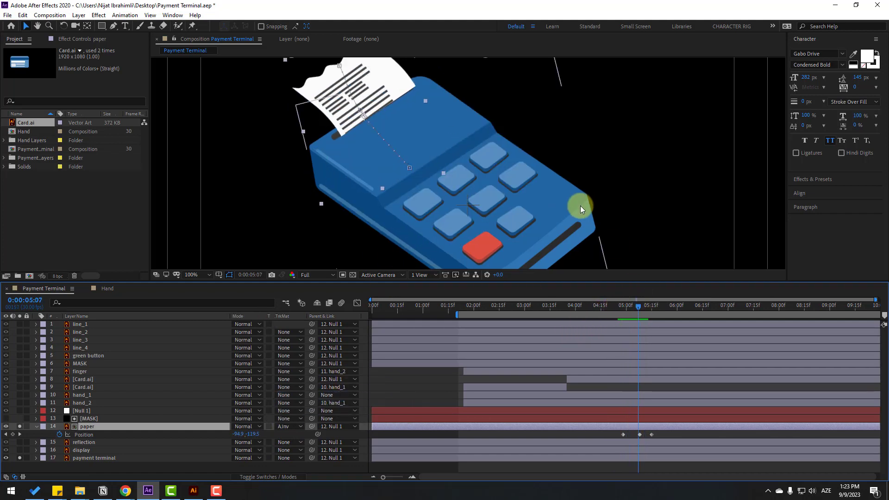
Start the work area shortly before the receipt's first keyframe and preview the printing animation.
{"action": "scroll", "coordinate": [580, 205], "scroll_direction": "down", "scroll_amount": 2}
{"action": "left_click_drag", "start_coordinate": [456, 316], "coordinate": [657, 306]}
{"action": "key", "text": "space"}
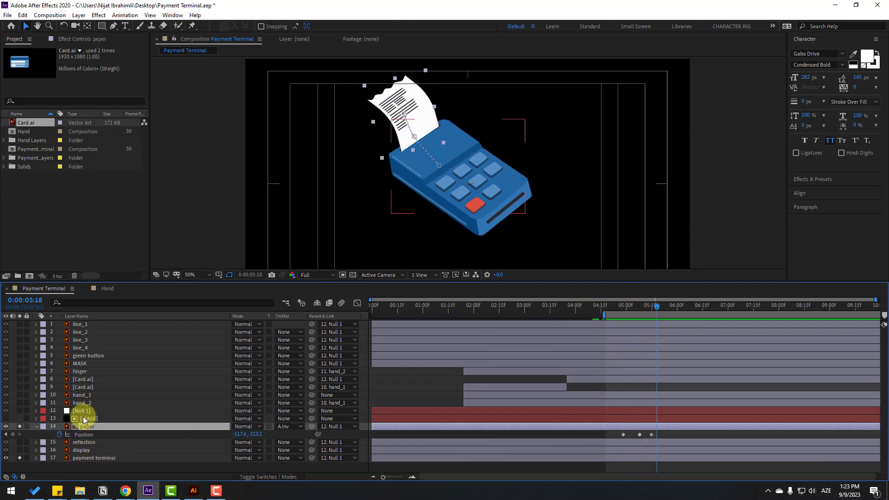
Parent the MASK solid to Null 1 and scrub through the receipt animation.
{"action": "left_click", "coordinate": [88, 418]}
{"action": "left_click_drag", "start_coordinate": [312, 418], "coordinate": [78, 410]}
{"action": "left_click_drag", "start_coordinate": [587, 311], "coordinate": [656, 313]}
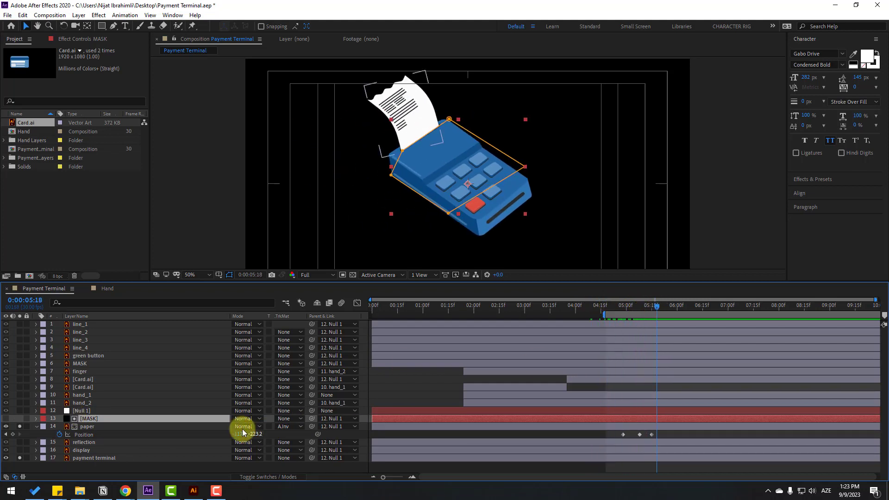
Collapse the paper layer and turn off solo on the paper and payment terminal layers.
{"action": "left_click", "coordinate": [87, 466]}
{"action": "left_click", "coordinate": [36, 426]}
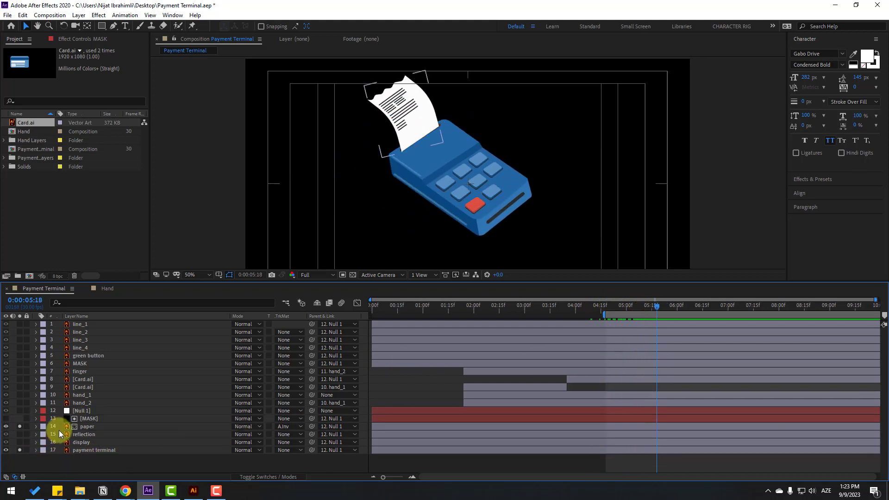
{"action": "left_click", "coordinate": [20, 428]}
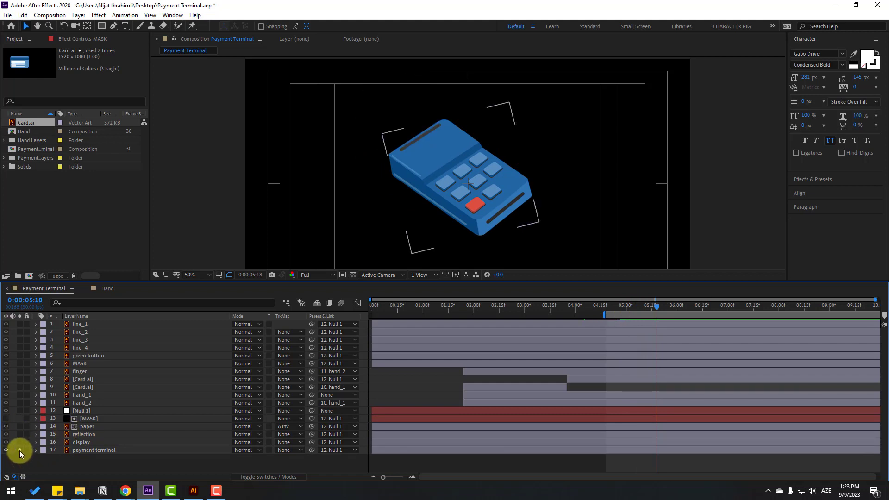
{"action": "left_click", "coordinate": [19, 450]}
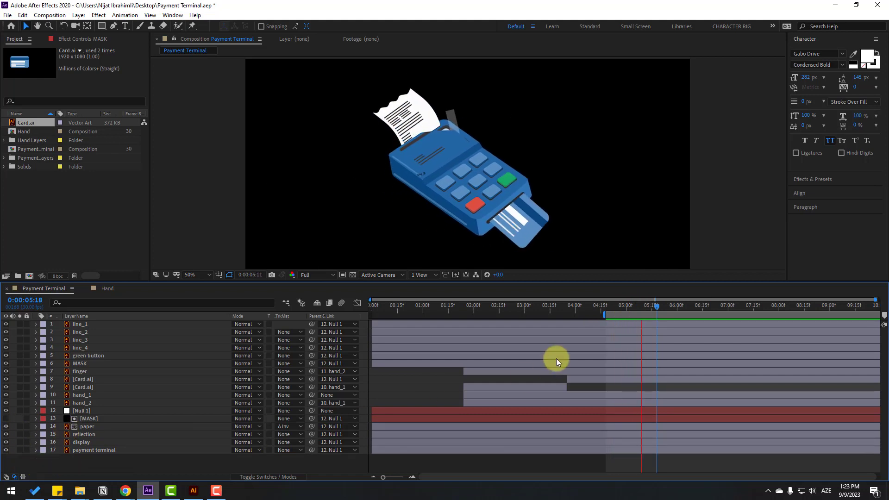
Reveal the paper layer's Position keyframes and scrub through the receipt printing to check how it overlaps the terminal.
{"action": "mouse_move", "coordinate": [647, 311]}
{"action": "left_mouse_down"}
{"action": "mouse_move", "coordinate": [591, 309]}
{"action": "mouse_move", "coordinate": [653, 306]}
{"action": "left_mouse_up"}
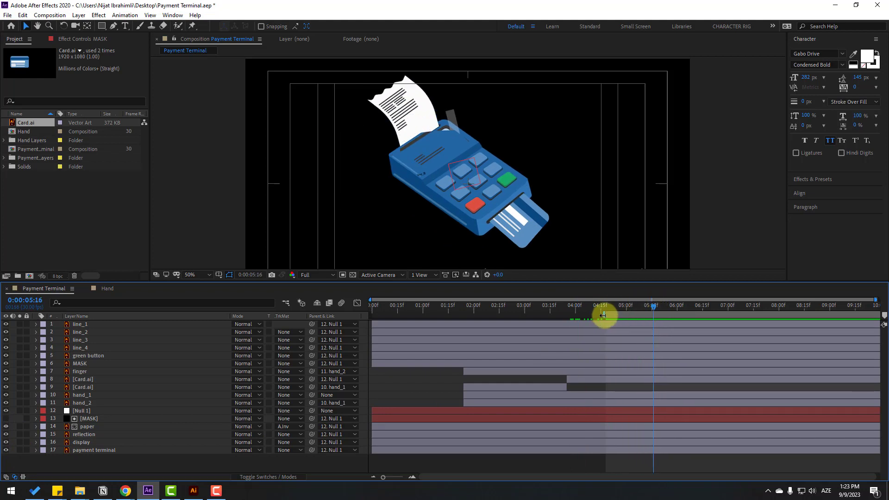
{"action": "left_click", "coordinate": [92, 426]}
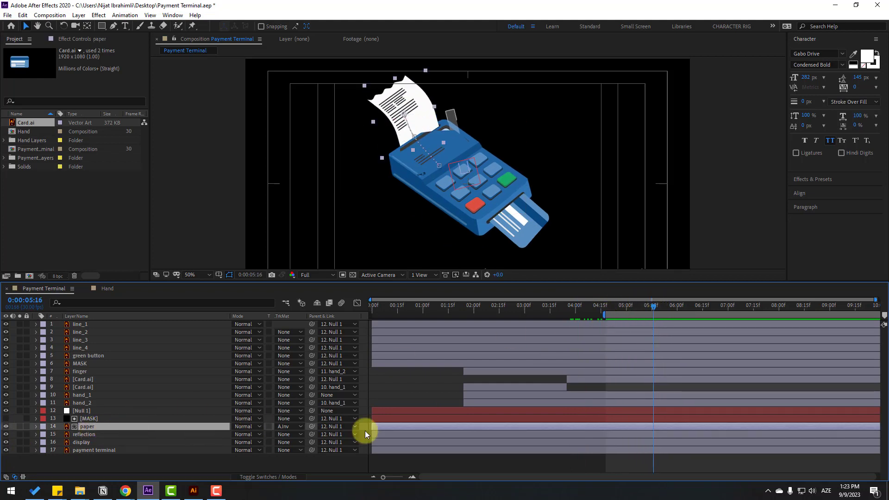
{"action": "key", "text": "p"}
{"action": "left_click_drag", "start_coordinate": [597, 307], "coordinate": [642, 301]}
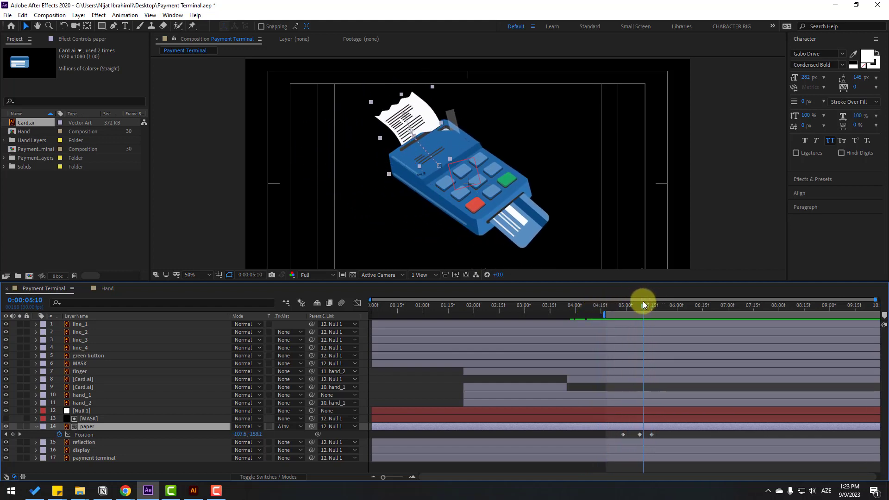
{"action": "left_click", "coordinate": [36, 426]}
{"action": "left_click", "coordinate": [84, 458]}
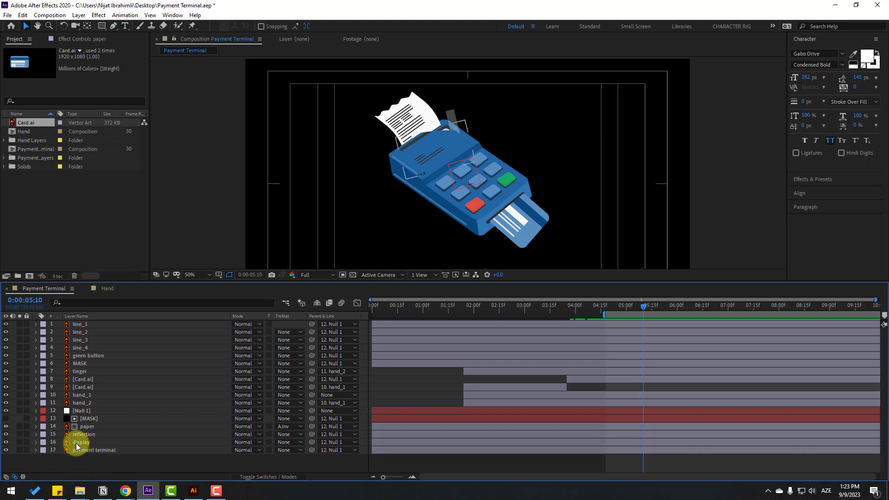
Move the reflection and display layers up the stack to sit between line_4 and green button, and scrub to check the screen.
{"action": "left_click", "coordinate": [82, 443]}
{"action": "left_click", "coordinate": [85, 433], "text": "ctrl"}
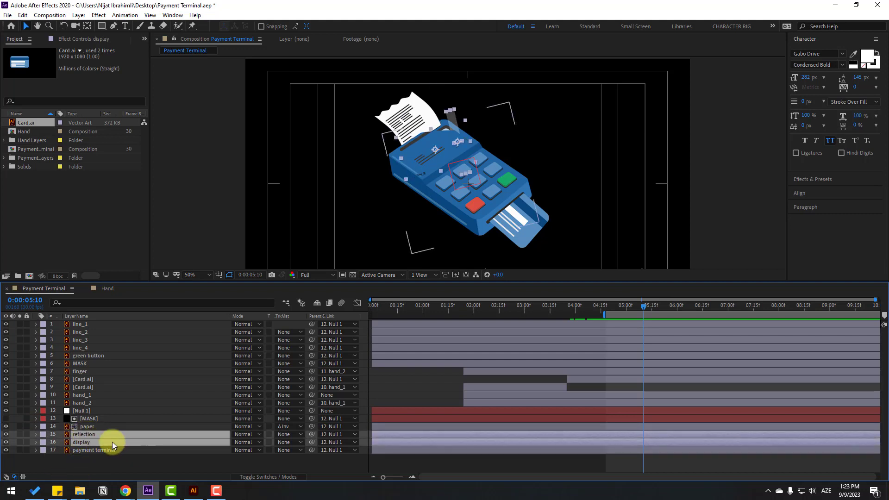
{"action": "left_click_drag", "start_coordinate": [142, 330], "coordinate": [132, 320]}
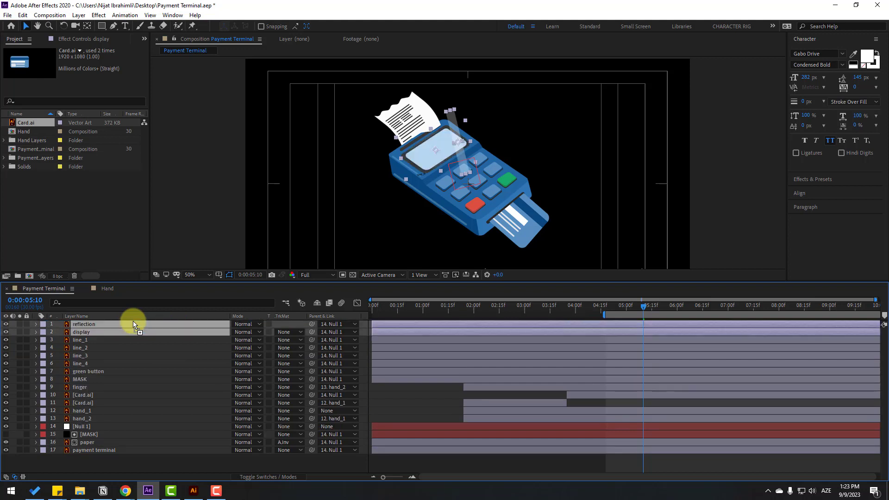
{"action": "left_click", "coordinate": [112, 333]}
{"action": "left_click", "coordinate": [90, 326], "text": "ctrl"}
{"action": "left_click_drag", "start_coordinate": [73, 334], "coordinate": [96, 363]}
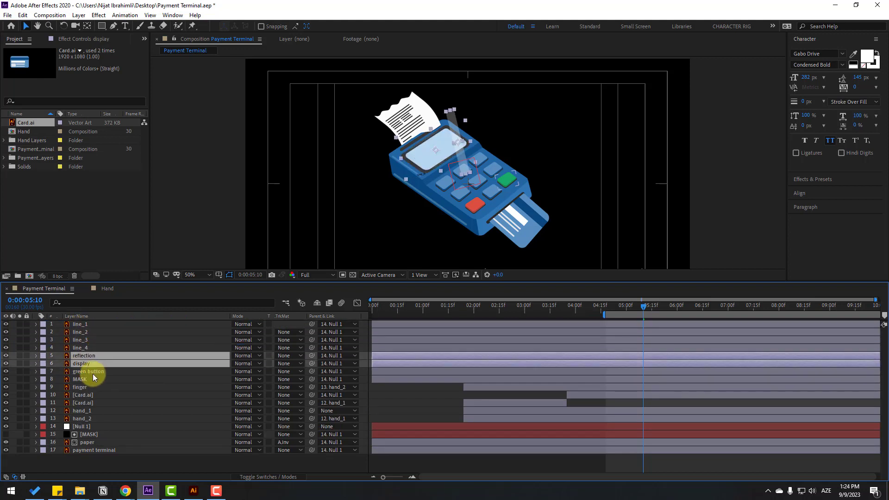
{"action": "left_click", "coordinate": [194, 460]}
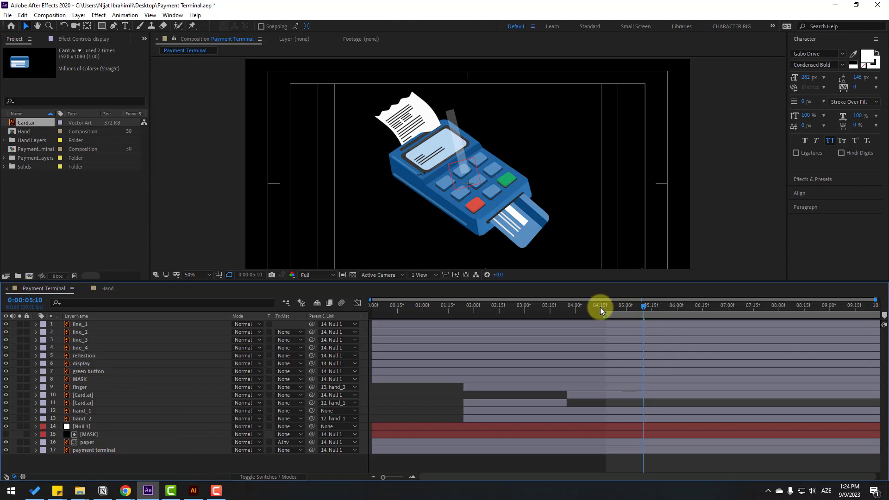
{"action": "left_click_drag", "start_coordinate": [600, 307], "coordinate": [638, 306]}
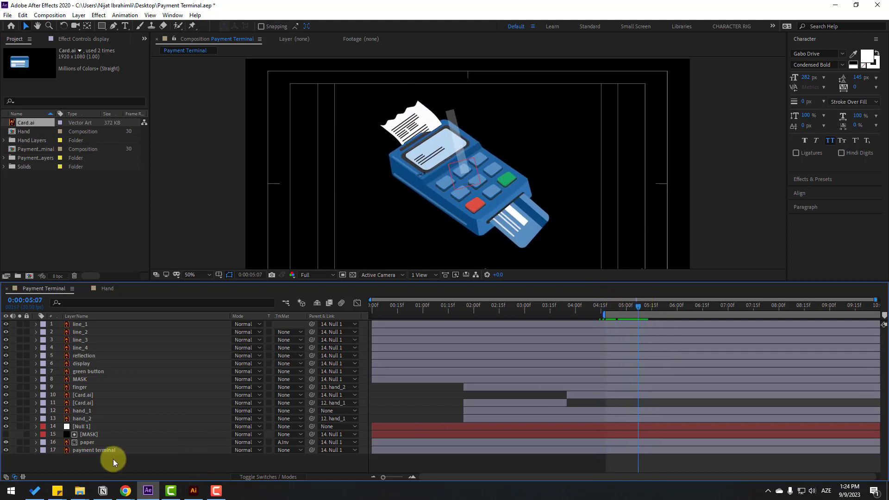
Move the paper layer and its [MASK] matte to the top of the layer stack and preview the receipt printing.
{"action": "left_click", "coordinate": [112, 443]}
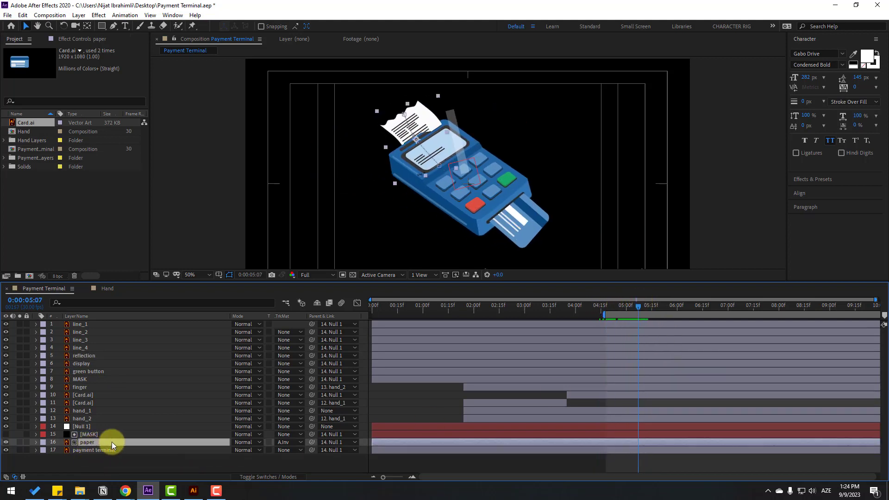
{"action": "left_click", "coordinate": [93, 434], "text": "ctrl"}
{"action": "left_click_drag", "start_coordinate": [118, 413], "coordinate": [120, 320]}
{"action": "left_click", "coordinate": [427, 462]}
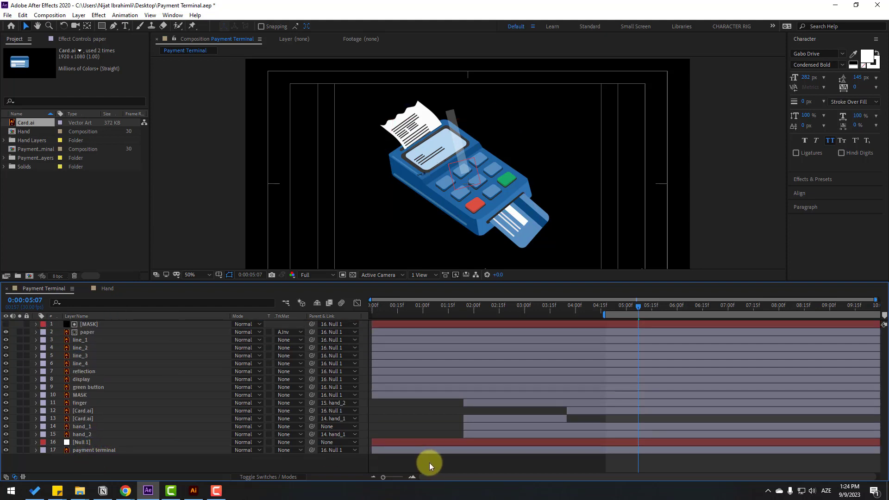
{"action": "key", "text": "space"}
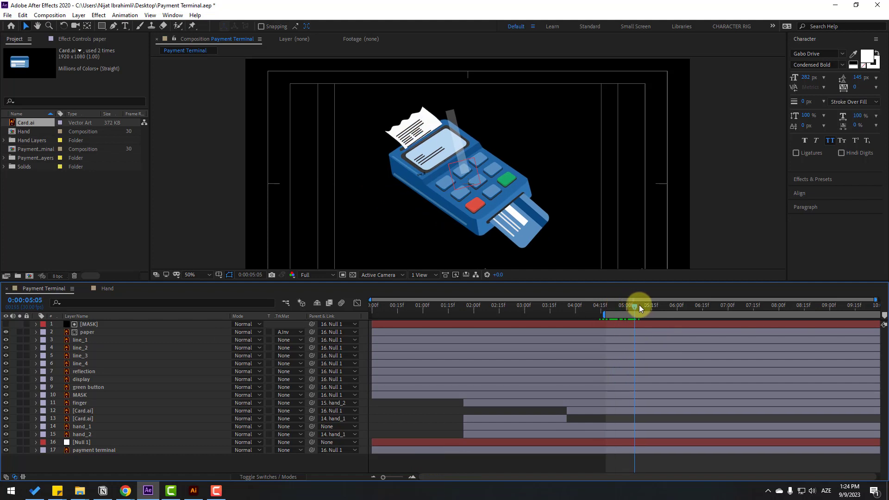
{"action": "key", "text": "space"}
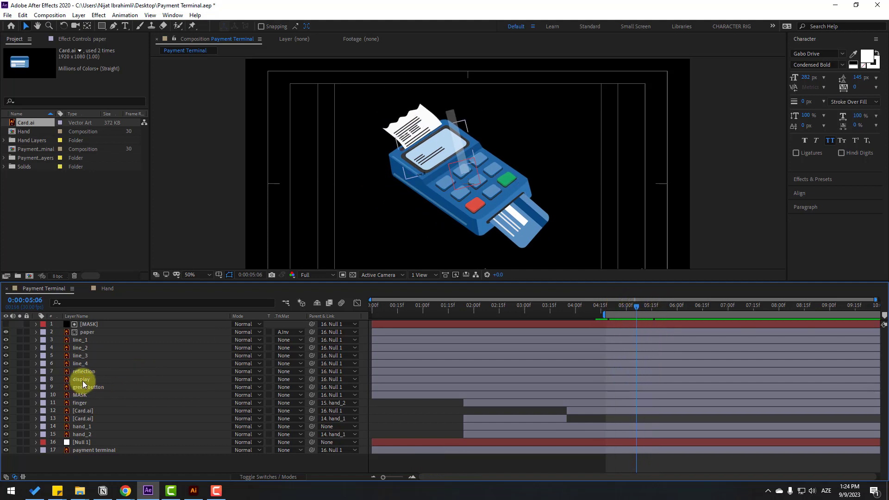
Duplicate the display layer, place reflection directly below the copy, and set its track matte to Alpha Matte "display 2".
{"action": "left_click", "coordinate": [83, 380]}
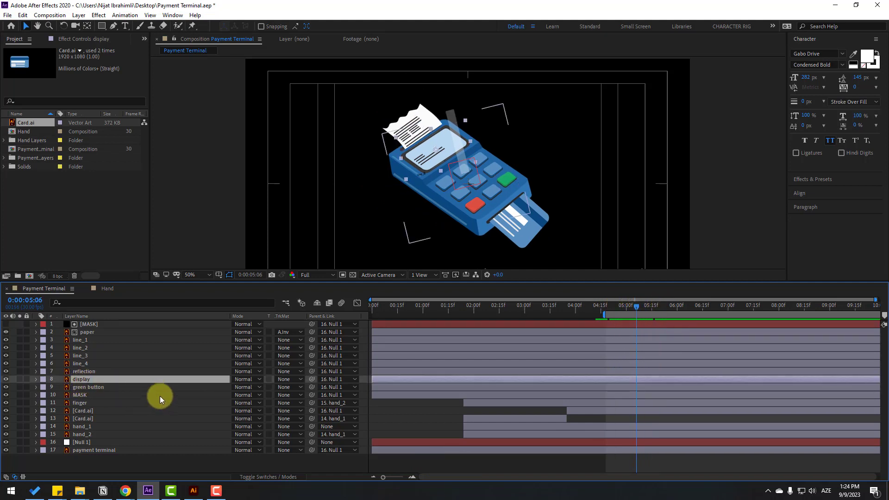
{"action": "key", "text": "ctrl+d"}
{"action": "left_click", "coordinate": [83, 372]}
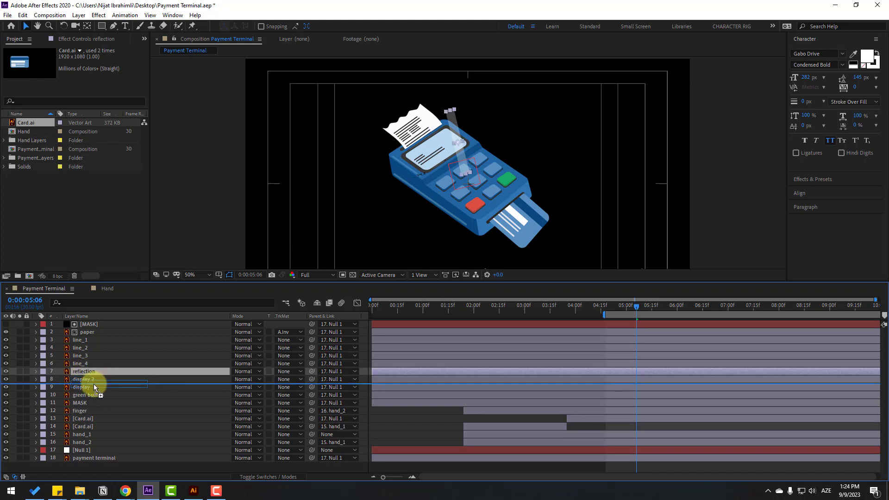
{"action": "left_click_drag", "start_coordinate": [94, 384], "coordinate": [94, 384]}
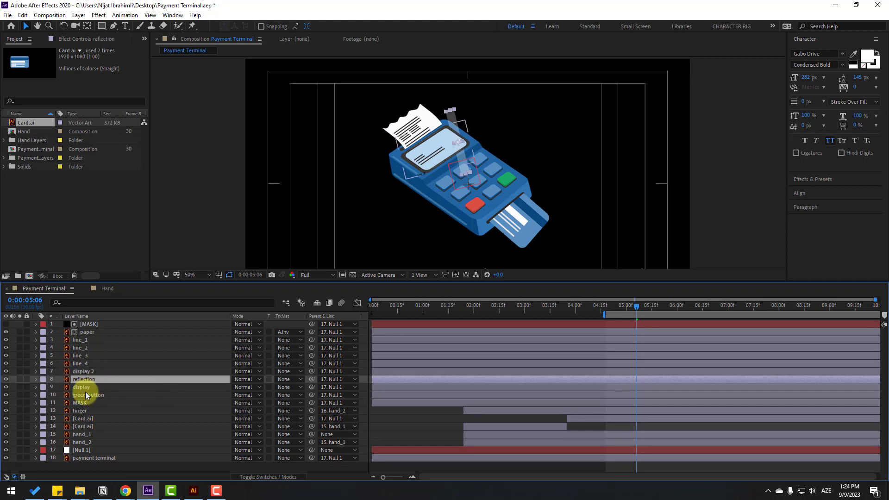
{"action": "left_click", "coordinate": [288, 379]}
{"action": "left_click", "coordinate": [302, 402]}
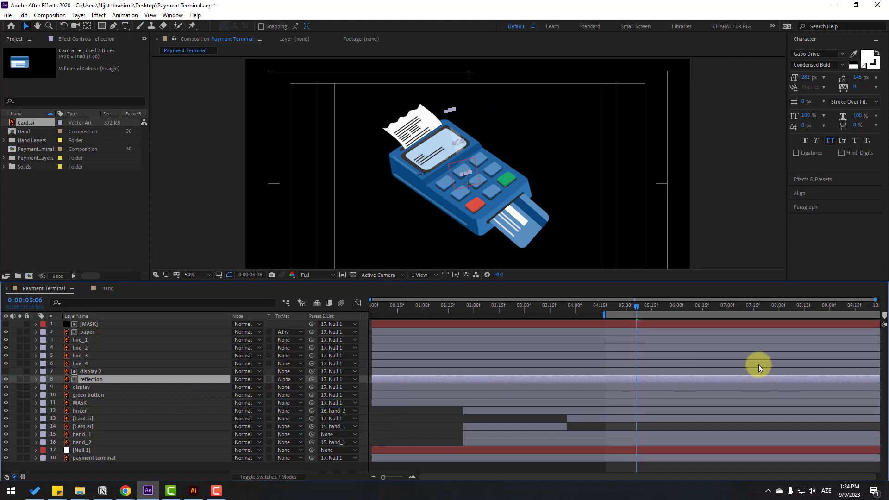
Start Position keyframing on the reflection layer at 0:00:00:08.
{"action": "left_click", "coordinate": [514, 308]}
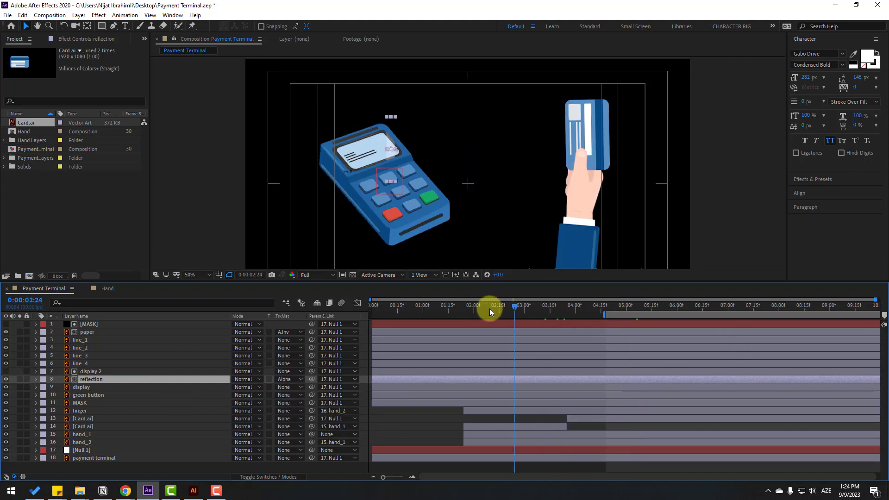
{"action": "left_click_drag", "start_coordinate": [490, 309], "coordinate": [385, 309]}
{"action": "key", "text": "p"}
{"action": "left_click", "coordinate": [59, 388]}
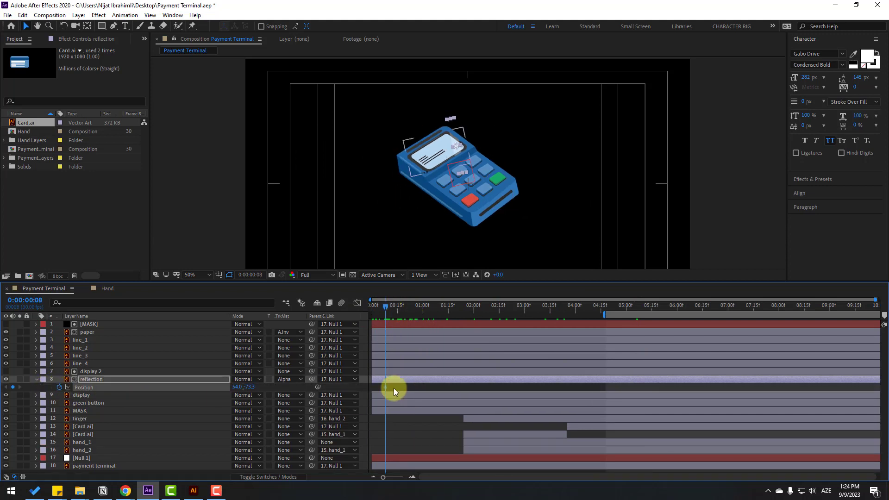
Slide the reflection across the display with Position keyframes at 0:00:00:19 and 0:00:00:29, the latter at 10.0, -73.3.
{"action": "left_click_drag", "start_coordinate": [390, 307], "coordinate": [404, 310]}
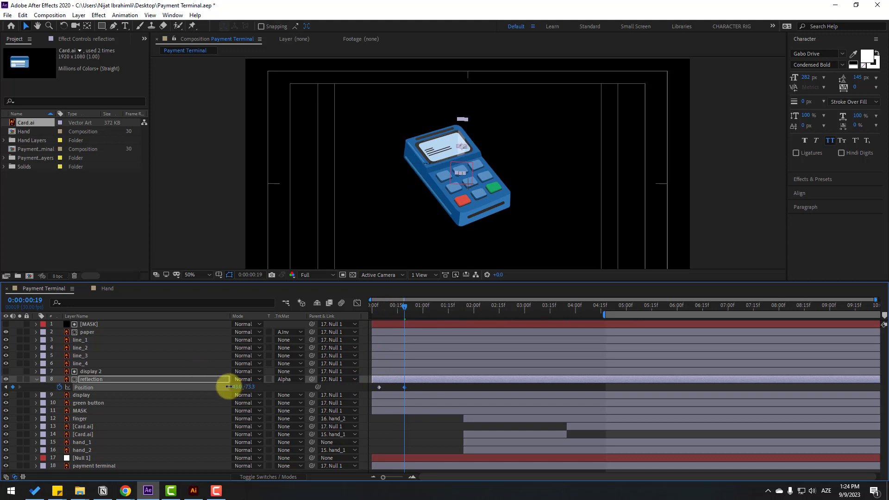
{"action": "left_click_drag", "start_coordinate": [228, 387], "coordinate": [192, 385]}
{"action": "left_click_drag", "start_coordinate": [380, 307], "coordinate": [422, 311]}
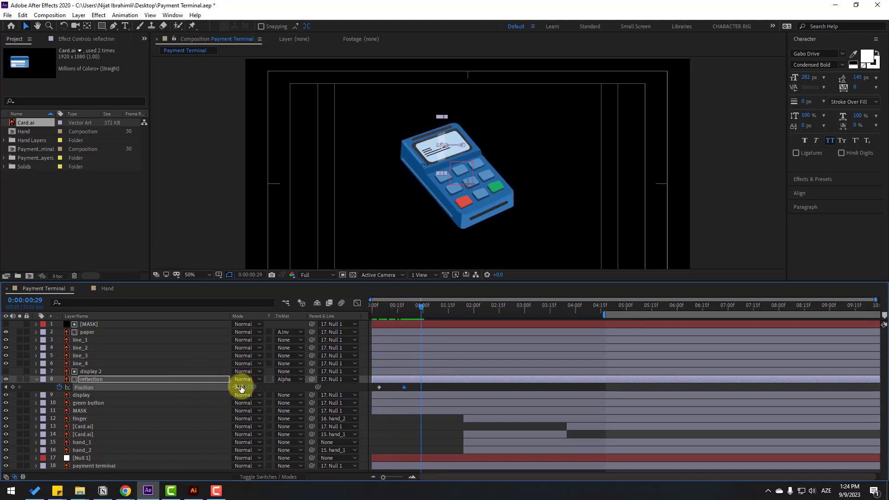
{"action": "left_click_drag", "start_coordinate": [241, 389], "coordinate": [260, 387]}
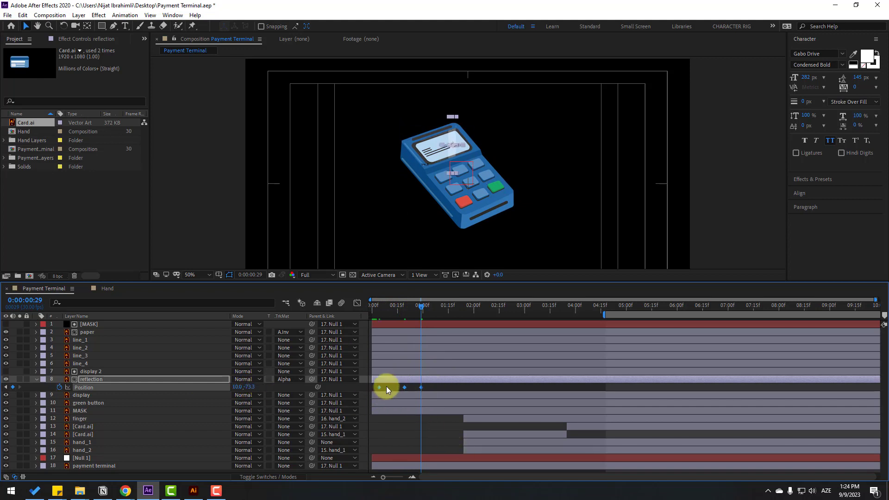
Apply Easy Ease to the reflection's Position keyframes and preview the movement.
{"action": "right_click", "coordinate": [380, 387]}
{"action": "mouse_move", "coordinate": [476, 381]}
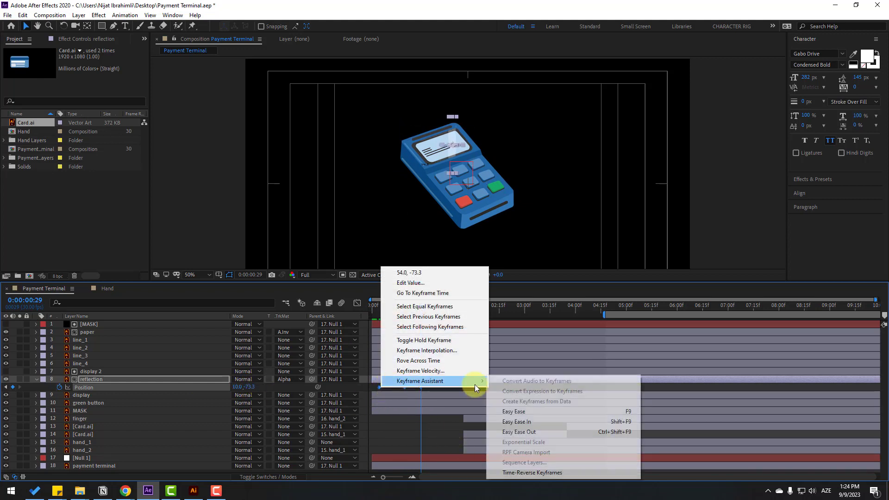
{"action": "left_click", "coordinate": [528, 410]}
{"action": "key", "text": "space"}
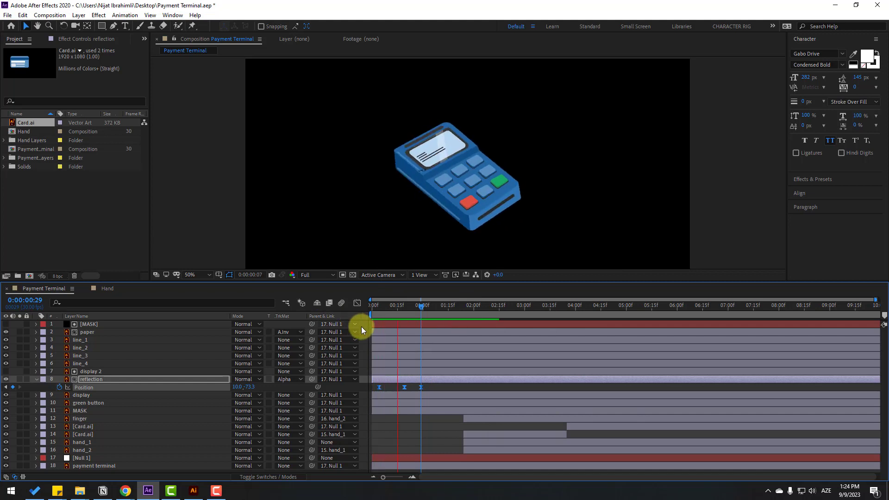
Keyframe the reflection's Position to -92.0, -73.3 at 0:00:01:24 after a short hold, and preview the animation.
{"action": "left_click_drag", "start_coordinate": [430, 305], "coordinate": [464, 306]}
{"action": "left_click_drag", "start_coordinate": [240, 392], "coordinate": [184, 384]}
{"action": "left_click", "coordinate": [473, 386]}
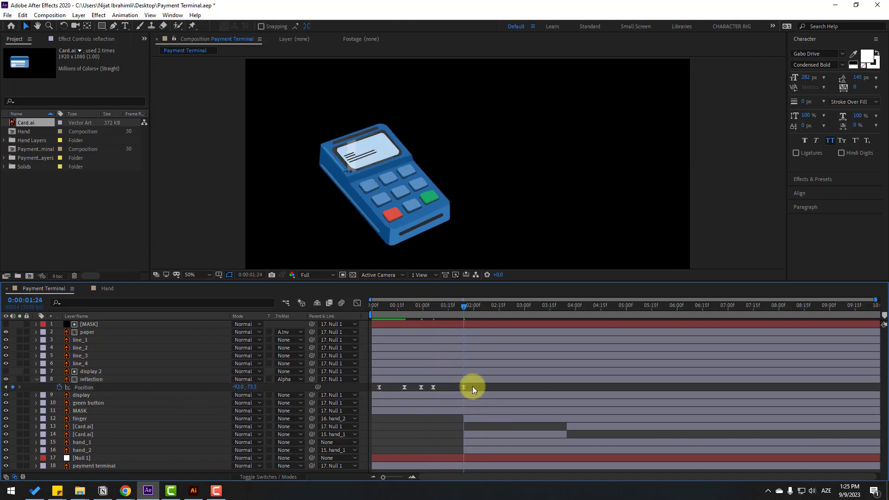
{"action": "key", "text": "space"}
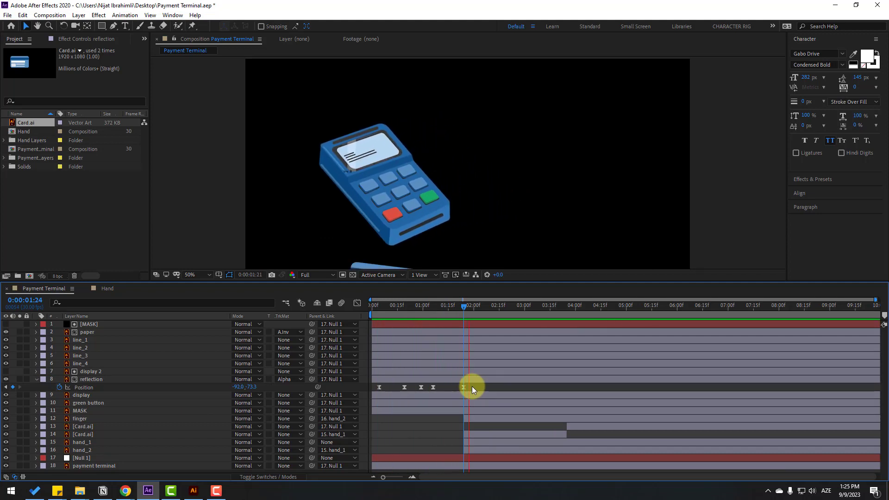
Hold the reflection's Position with a keyframe at 0:00:03:06 and increase its X position at 0:00:03:16.
{"action": "left_click_drag", "start_coordinate": [464, 313], "coordinate": [535, 302]}
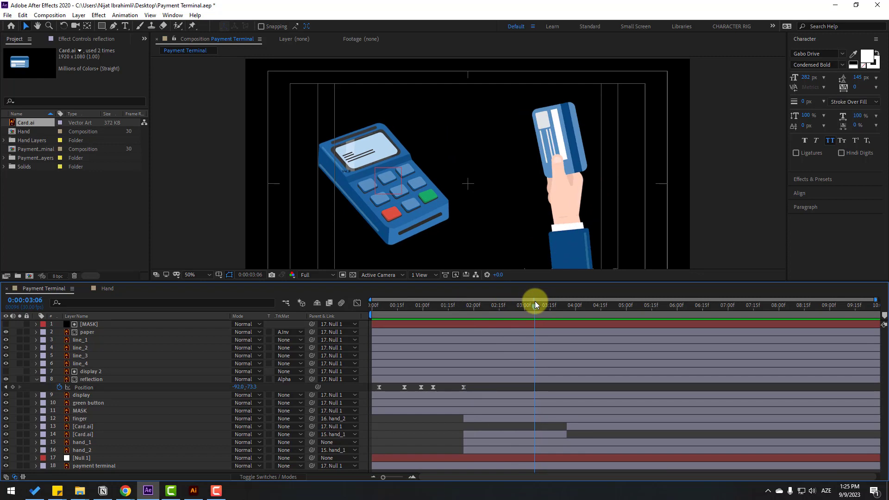
{"action": "left_click", "coordinate": [13, 387]}
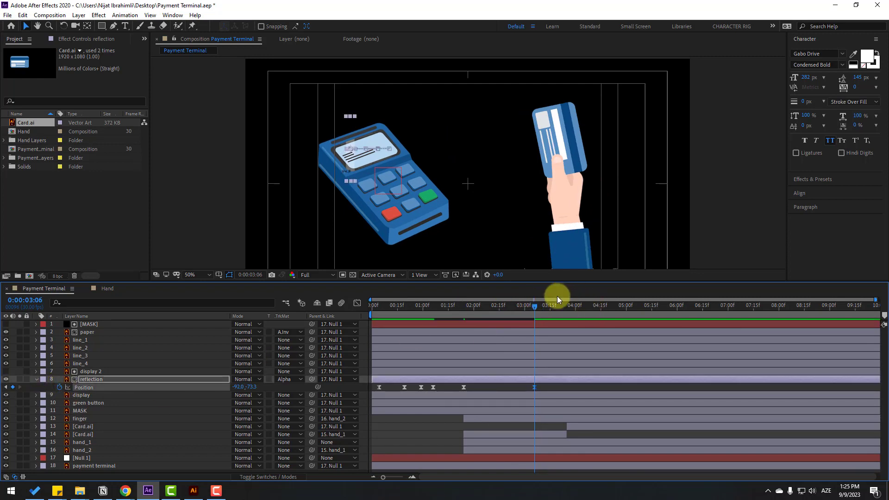
{"action": "left_click_drag", "start_coordinate": [538, 307], "coordinate": [551, 308]}
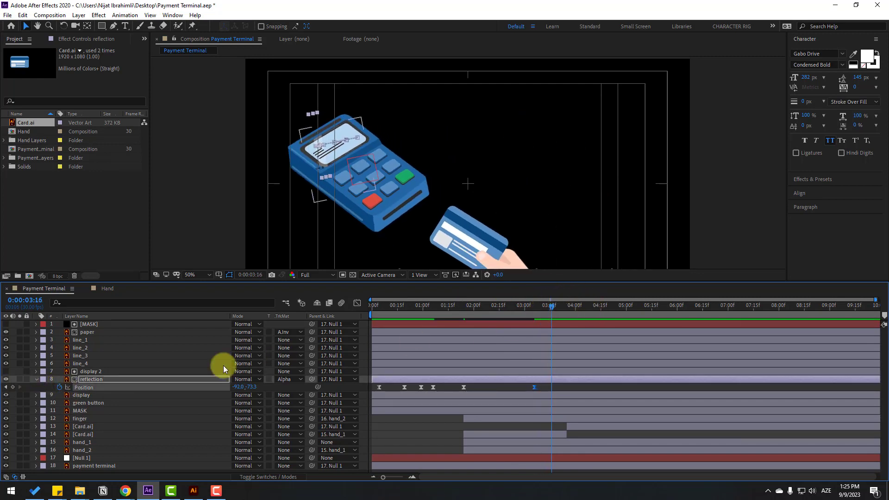
{"action": "left_click_drag", "start_coordinate": [239, 388], "coordinate": [246, 388]}
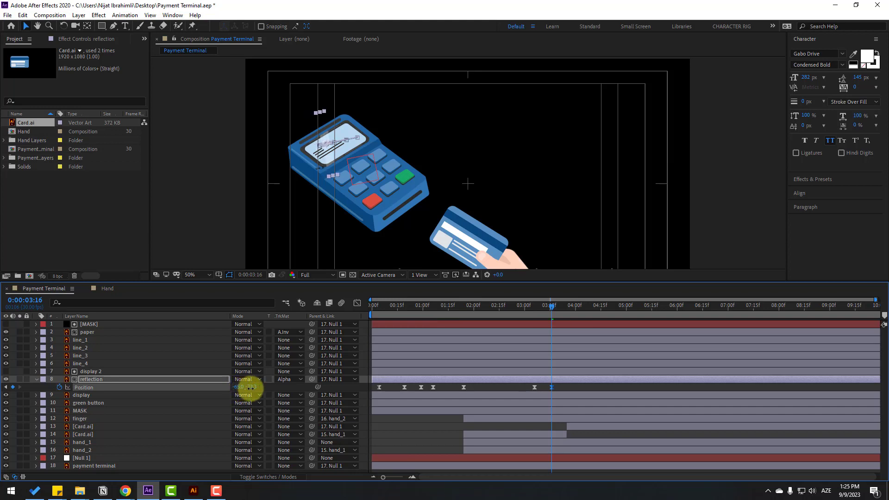
Keyframe the reflection's Position to 36.0, -73.3 at 0:00:04:23 after a hold, preview the scene, and collapse the layer.
{"action": "left_click_drag", "start_coordinate": [533, 306], "coordinate": [615, 310]}
{"action": "left_click_drag", "start_coordinate": [238, 387], "coordinate": [292, 387]}
{"action": "left_click", "coordinate": [632, 388]}
{"action": "key", "text": "space"}
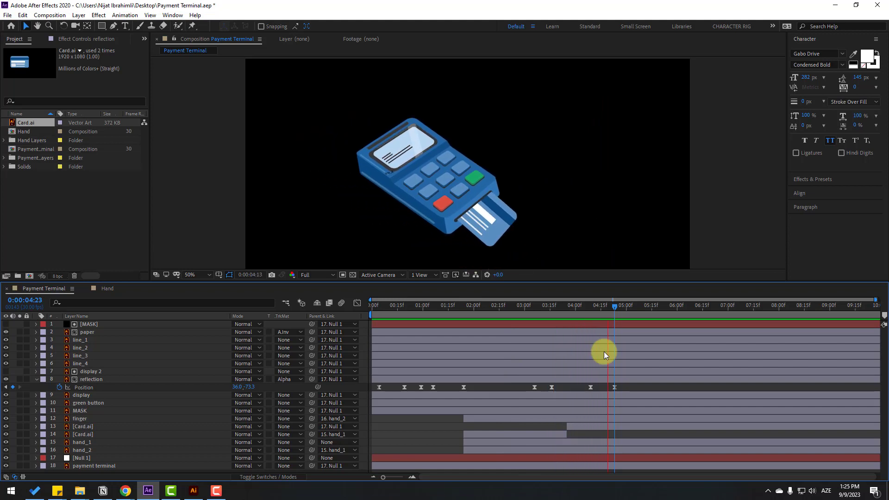
{"action": "key", "text": "space"}
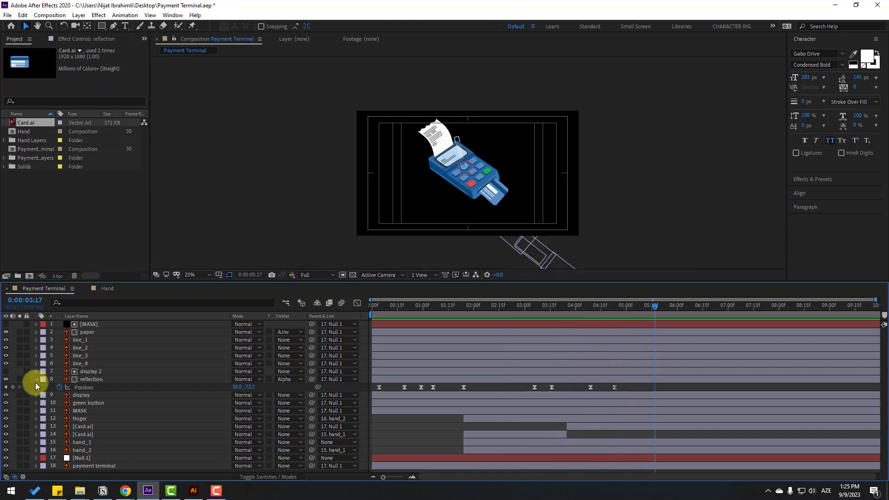
{"action": "left_click", "coordinate": [36, 379]}
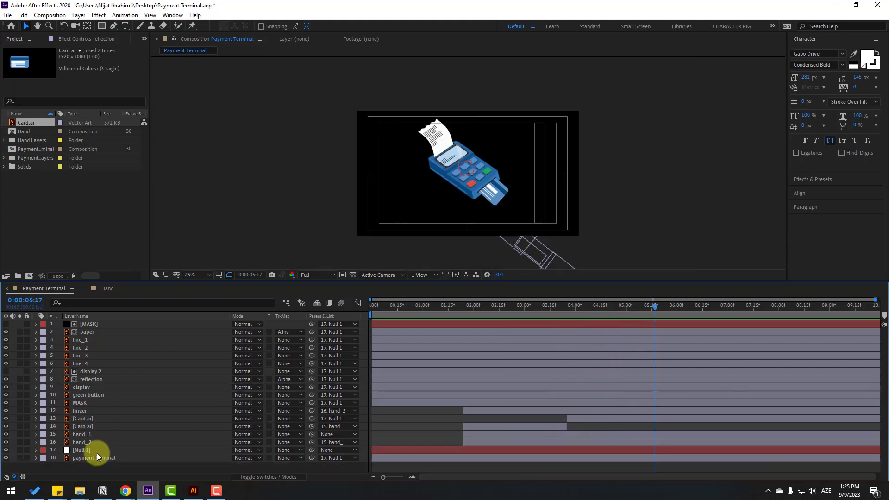
Create a black 1920 × 1080 solid named BG and place it beneath all other layers.
{"action": "right_click", "coordinate": [77, 468]}
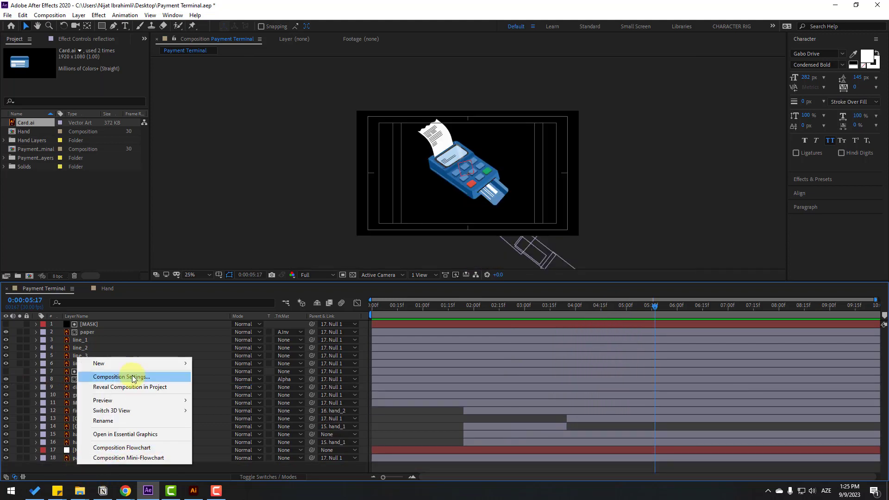
{"action": "mouse_move", "coordinate": [149, 363]}
{"action": "left_click", "coordinate": [219, 389]}
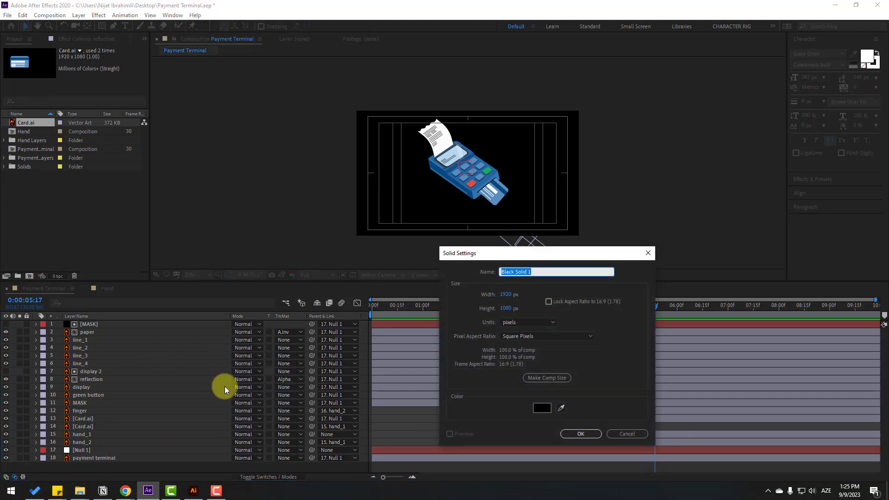
{"action": "type", "text": "BG"}
{"action": "left_click", "coordinate": [579, 435]}
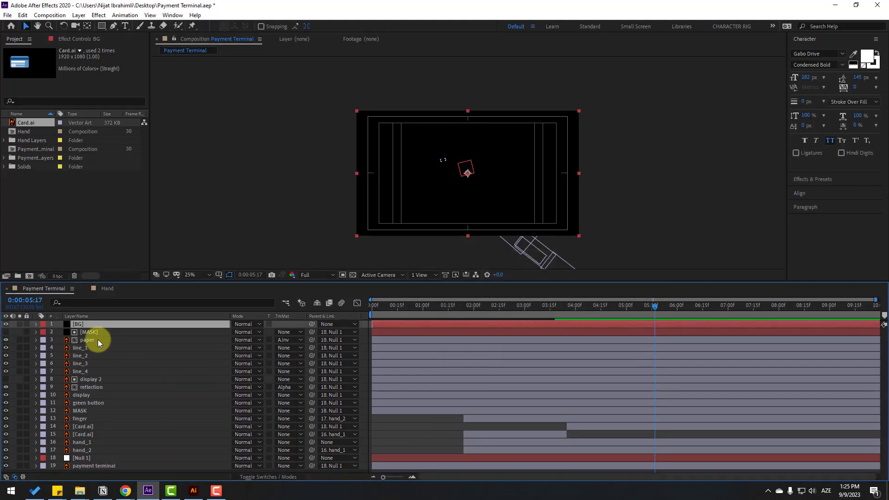
{"action": "left_click_drag", "start_coordinate": [95, 327], "coordinate": [86, 471]}
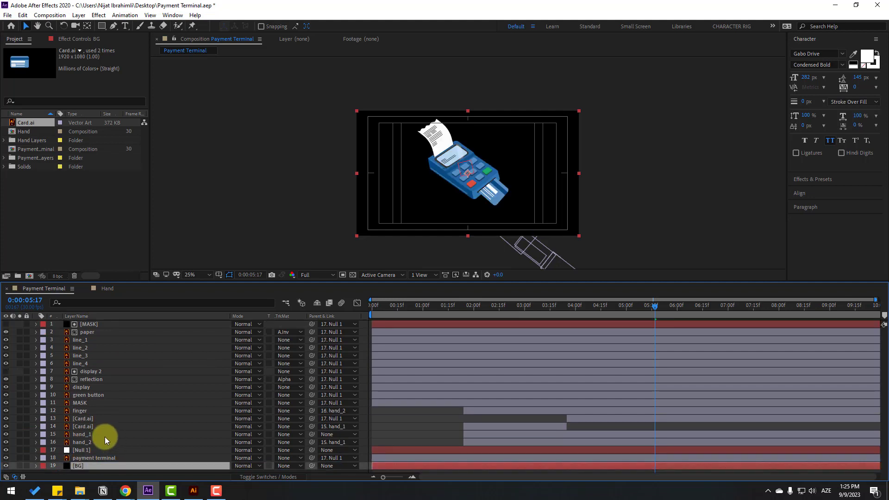
Apply the Gradient Ramp effect to the BG layer.
{"action": "left_click", "coordinate": [814, 179]}
{"action": "left_click", "coordinate": [818, 63]}
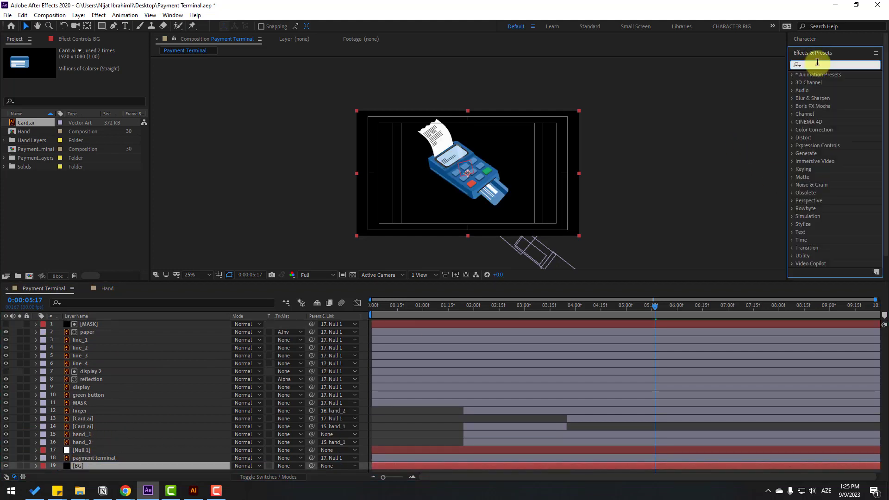
{"action": "type", "text": "grad"}
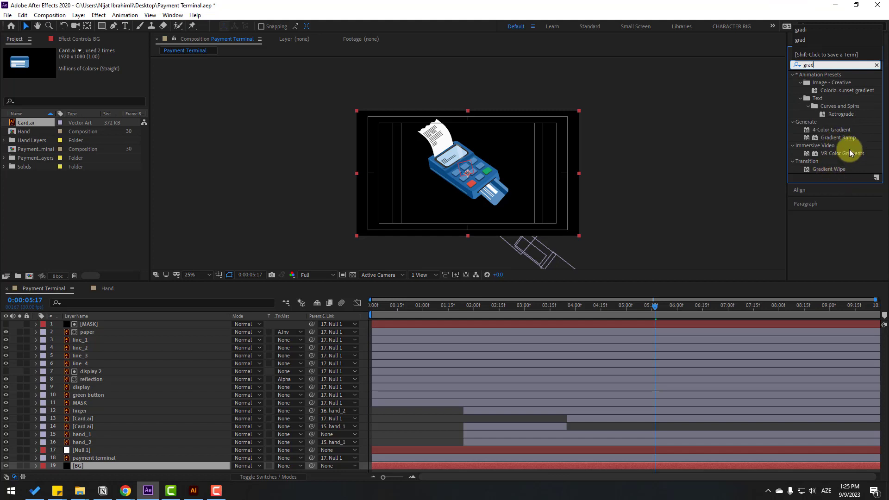
{"action": "left_click_drag", "start_coordinate": [839, 140], "coordinate": [78, 466]}
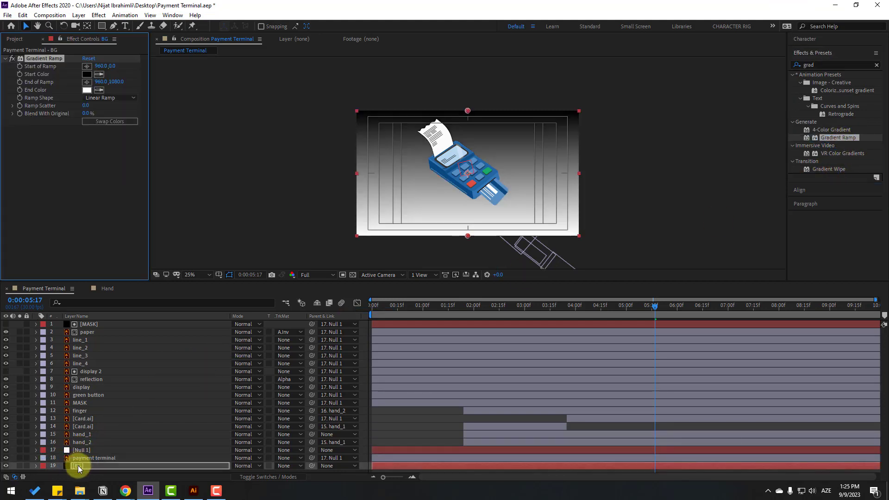
Set the BG gradient's Start Color to bright sky blue and its End Color to pale cyan.
{"action": "left_click", "coordinate": [87, 75]}
{"action": "left_click", "coordinate": [466, 408]}
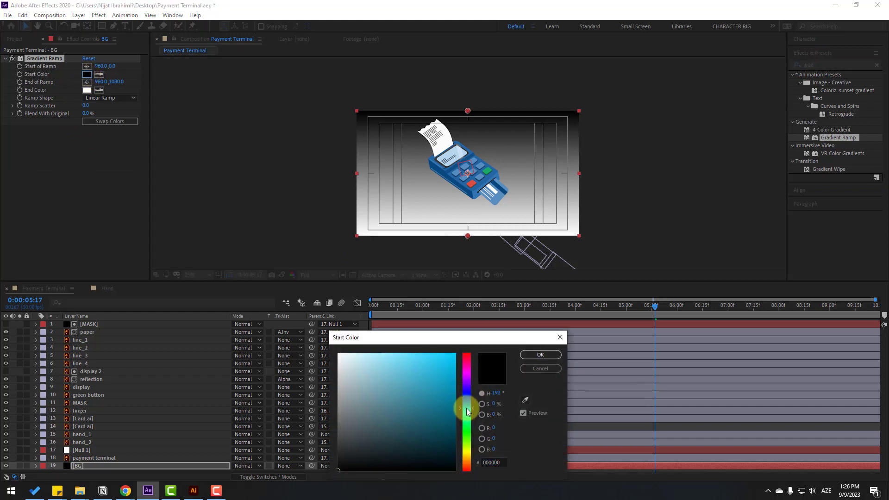
{"action": "left_click", "coordinate": [457, 361]}
{"action": "left_click", "coordinate": [540, 356]}
{"action": "left_click", "coordinate": [87, 90]}
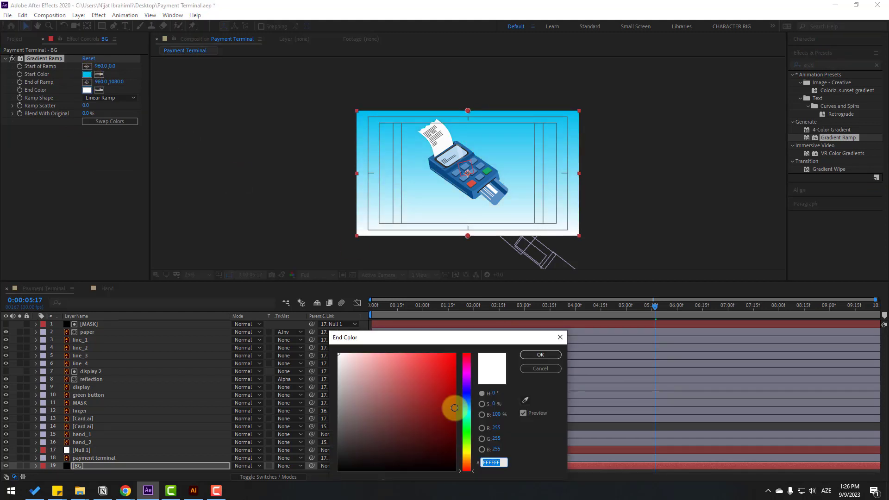
{"action": "left_click", "coordinate": [466, 412]}
{"action": "left_click_drag", "start_coordinate": [388, 366], "coordinate": [370, 353]}
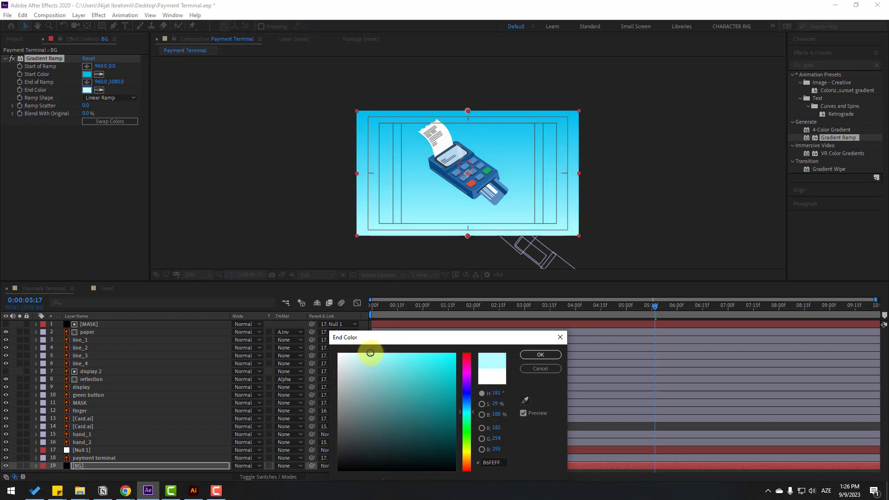
{"action": "left_click", "coordinate": [537, 355]}
Change BG's gradient to a Radial Ramp with swapped colors, and move its start point to about 948, 404 behind the terminal.
{"action": "left_click", "coordinate": [97, 99]}
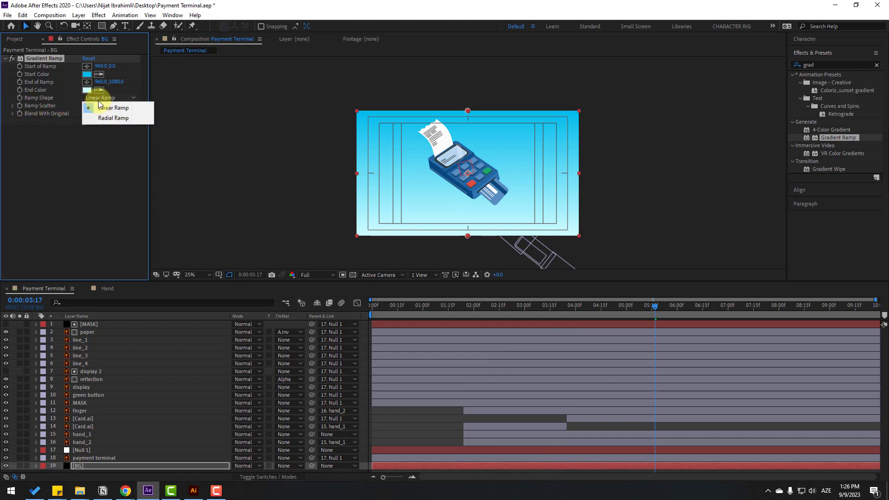
{"action": "left_click", "coordinate": [114, 118]}
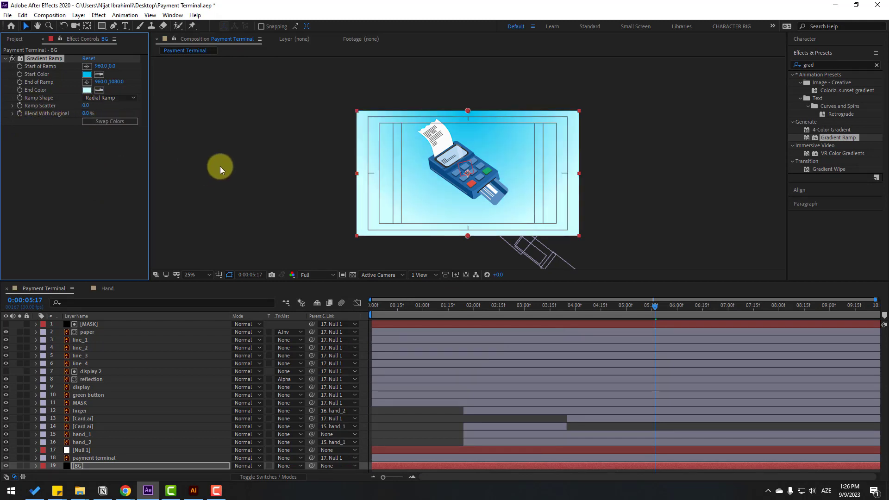
{"action": "left_click", "coordinate": [111, 122]}
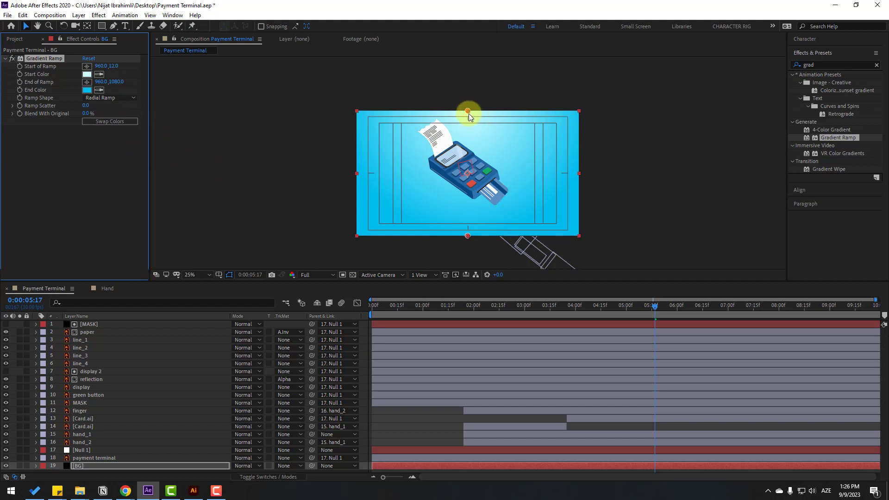
{"action": "left_click_drag", "start_coordinate": [469, 114], "coordinate": [468, 158]}
{"action": "scroll", "coordinate": [468, 157], "scroll_direction": "up", "scroll_amount": 2}
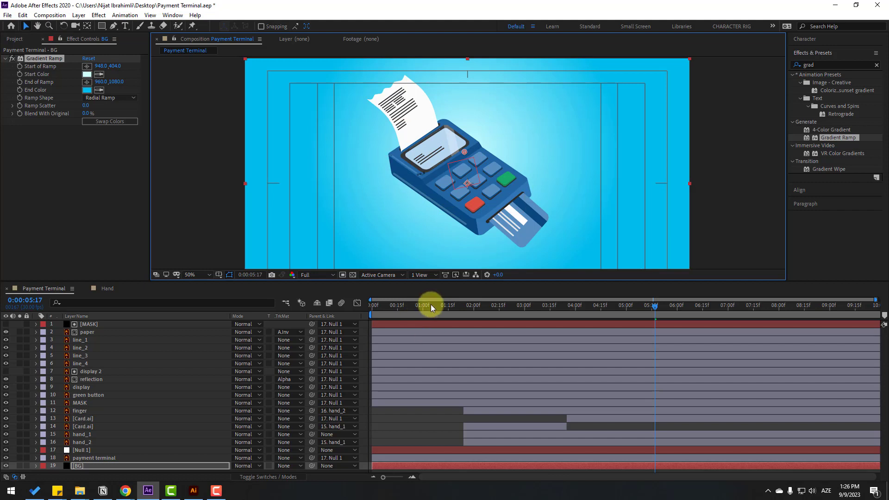
Add the Particle Fireworks shape element from Animation Composer 3's Starter Precomps at 0:00:00:04.
{"action": "left_click_drag", "start_coordinate": [431, 304], "coordinate": [379, 306]}
{"action": "left_click", "coordinate": [191, 275]}
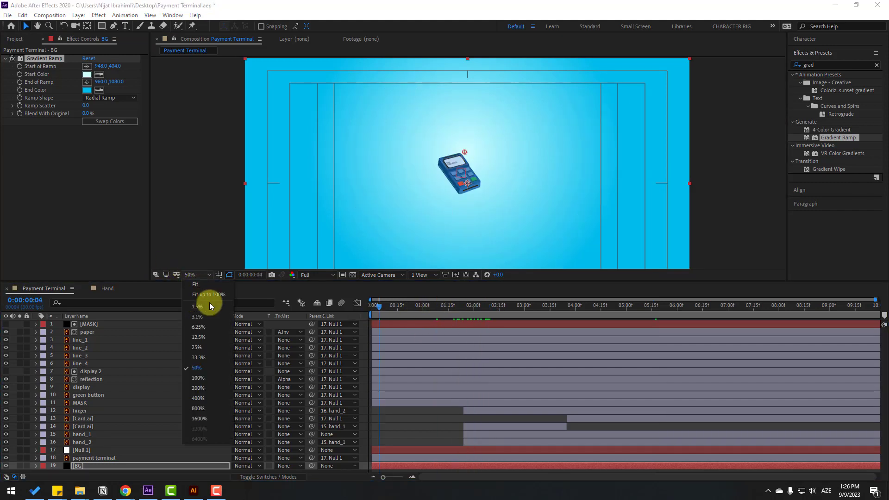
{"action": "left_click", "coordinate": [208, 294]}
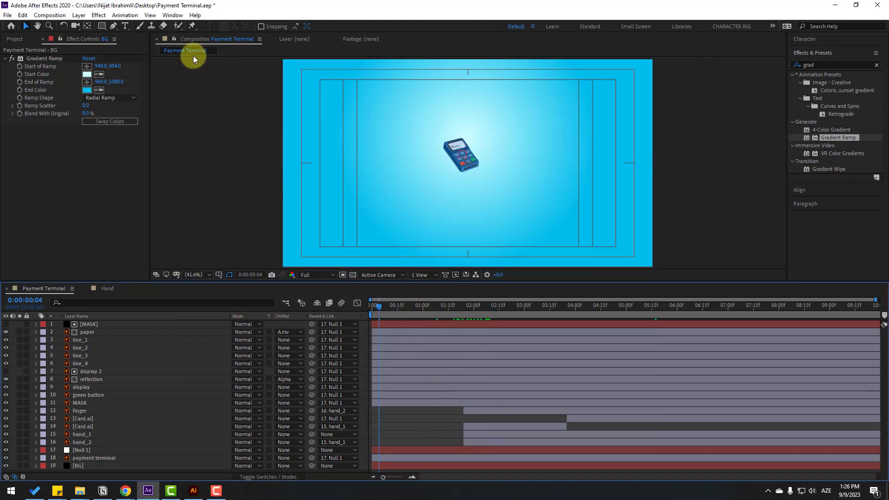
{"action": "left_click", "coordinate": [171, 15]}
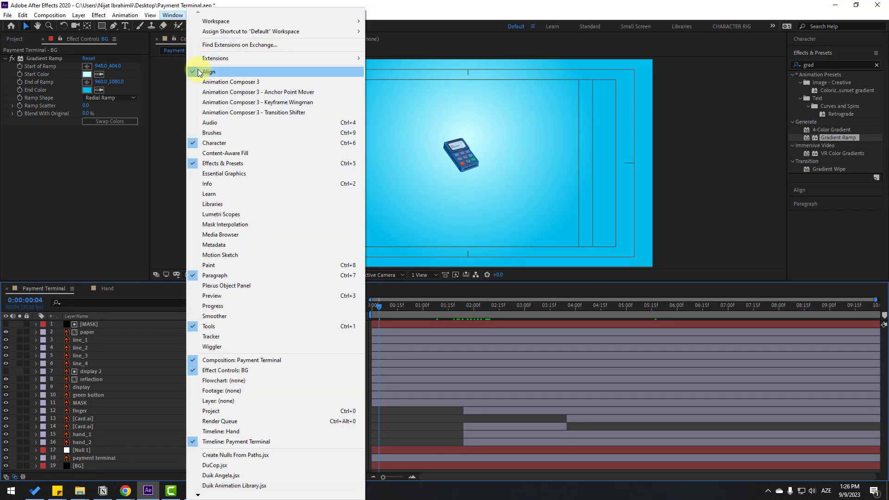
{"action": "left_click", "coordinate": [280, 82]}
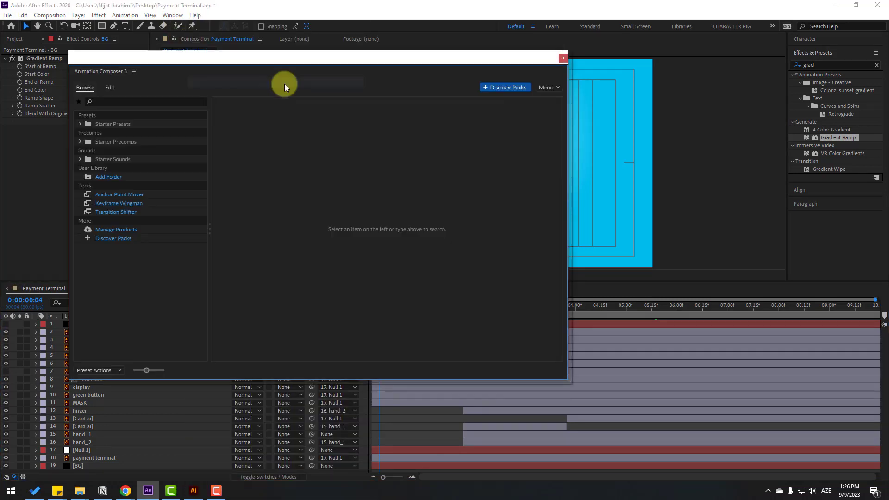
{"action": "left_click", "coordinate": [80, 142]}
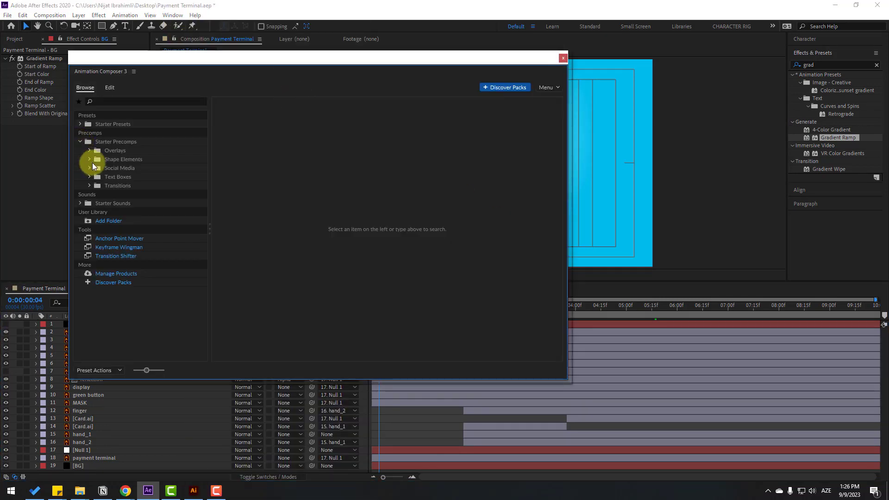
{"action": "left_click", "coordinate": [119, 160]}
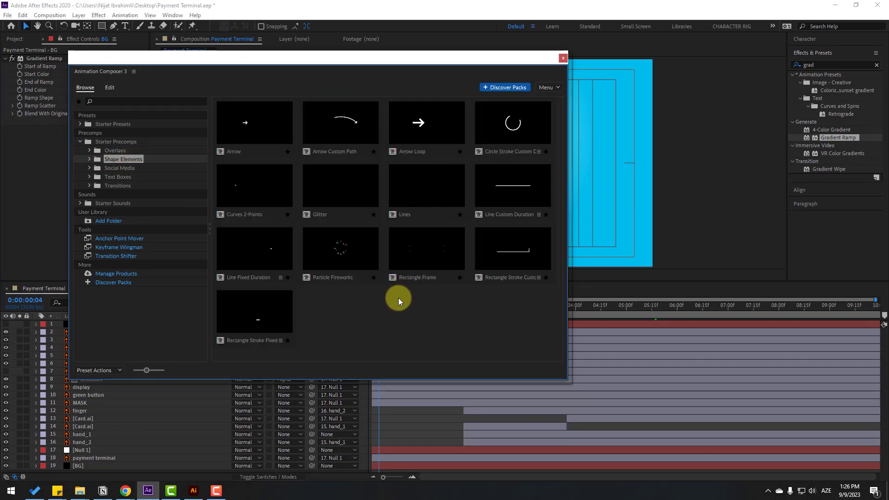
{"action": "left_click", "coordinate": [332, 246]}
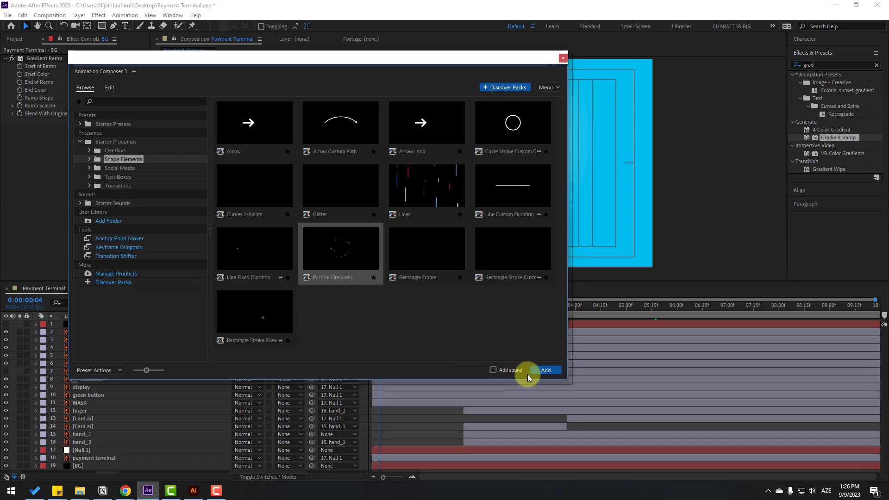
{"action": "left_click", "coordinate": [540, 371]}
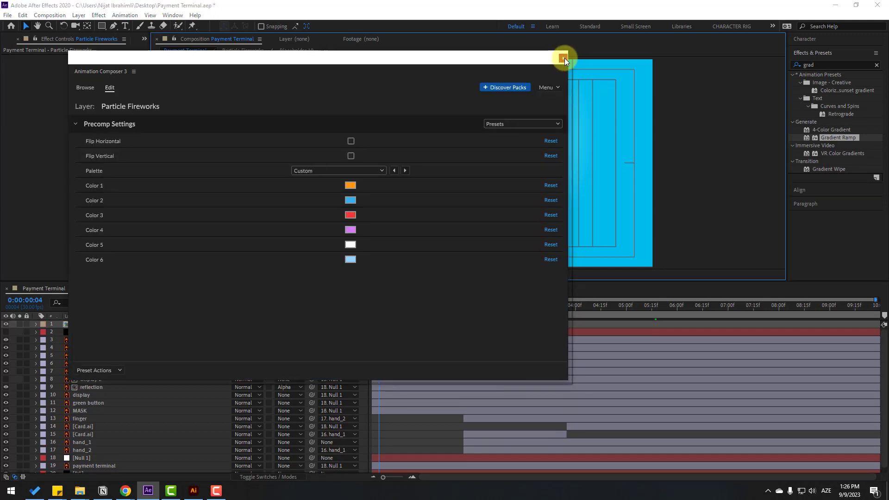
{"action": "left_click", "coordinate": [564, 58]}
Preview the particle fireworks with the terminal's entrance from the start of the composition.
{"action": "left_click", "coordinate": [384, 306]}
{"action": "left_click_drag", "start_coordinate": [391, 309], "coordinate": [362, 308]}
{"action": "key", "text": "space"}
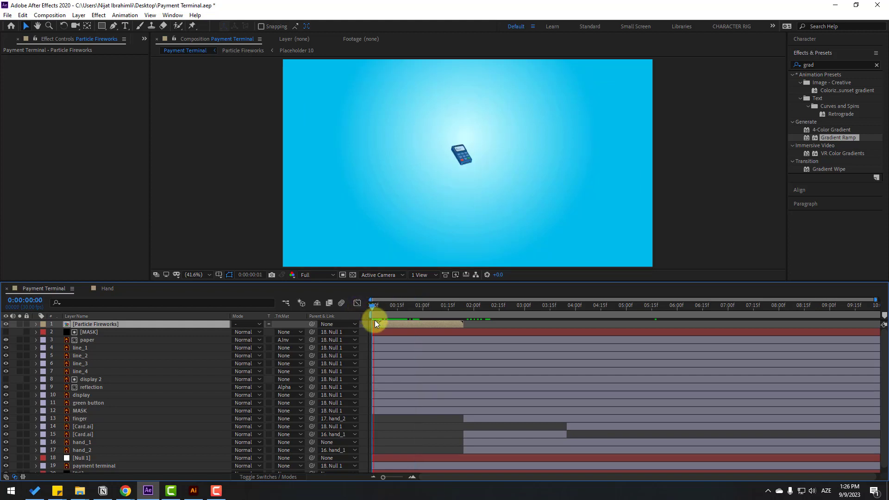
Duplicate the Particle Fireworks layer, starting the copy just before 0:00:03:21 and positioning it by the terminal's card slot.
{"action": "left_click_drag", "start_coordinate": [379, 309], "coordinate": [560, 303]}
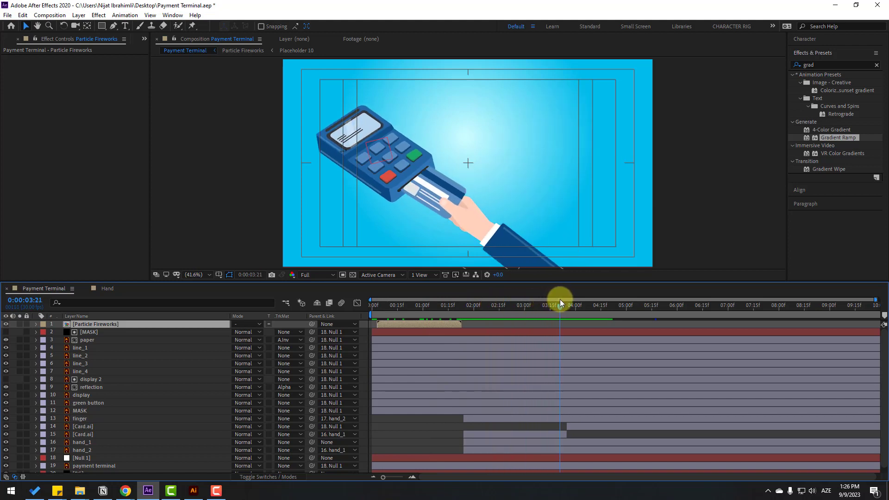
{"action": "key", "text": "ctrl+d"}
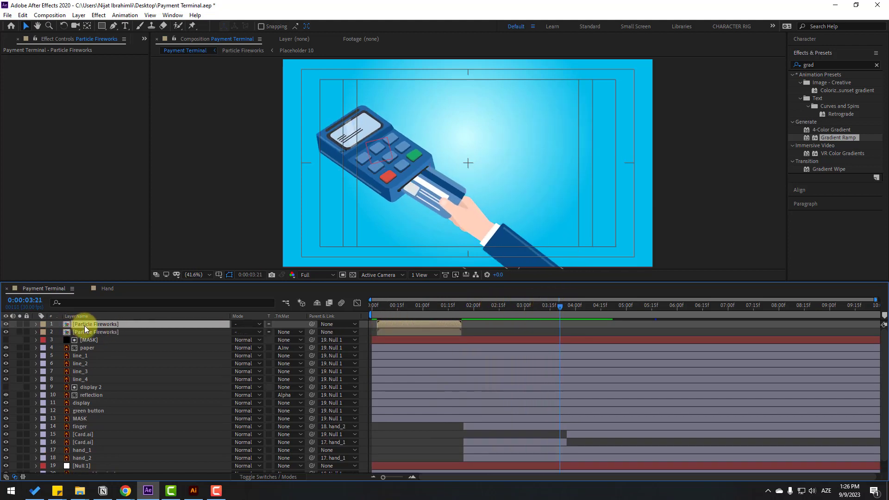
{"action": "left_click_drag", "start_coordinate": [554, 324], "coordinate": [575, 324]}
{"action": "left_click_drag", "start_coordinate": [467, 168], "coordinate": [420, 179]}
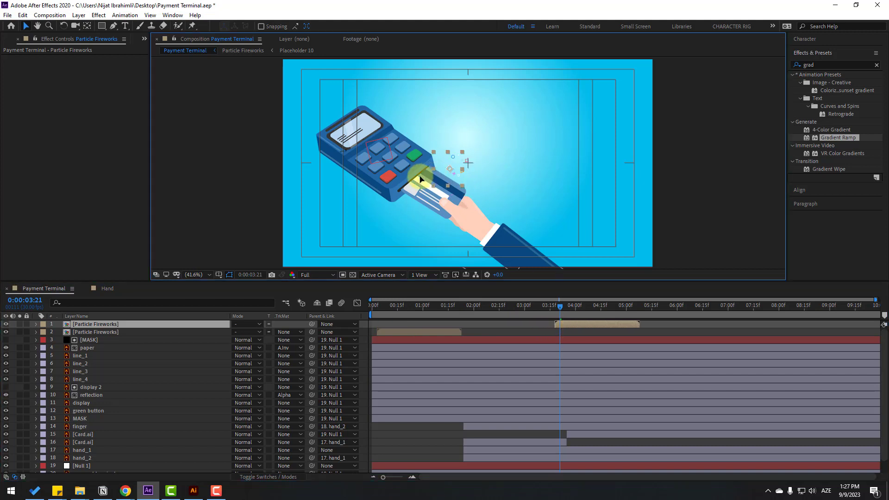
End the work area at 0:00:06:02 and preview the scene at 25% view with the title/action safe guides hidden.
{"action": "mouse_move", "coordinate": [559, 299]}
{"action": "left_mouse_down"}
{"action": "mouse_move", "coordinate": [549, 307]}
{"action": "mouse_move", "coordinate": [584, 306]}
{"action": "mouse_move", "coordinate": [561, 305]}
{"action": "left_mouse_up"}
{"action": "key", "text": "space"}
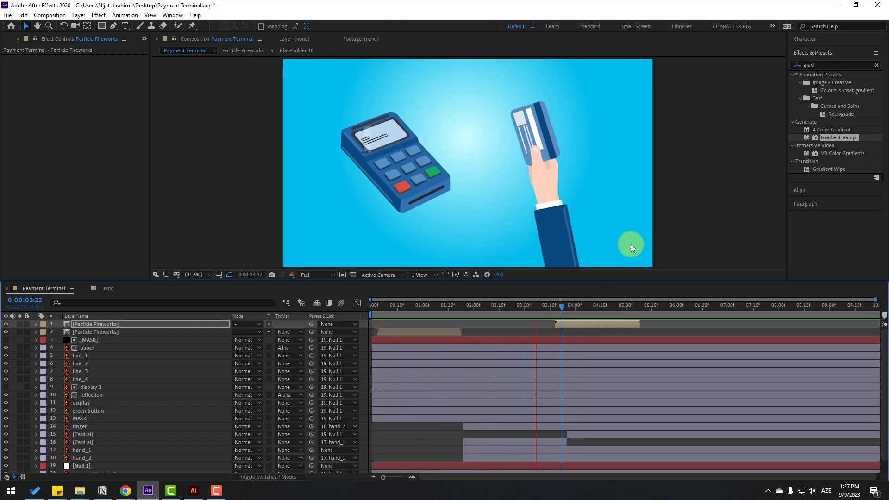
{"action": "left_click", "coordinate": [197, 274]}
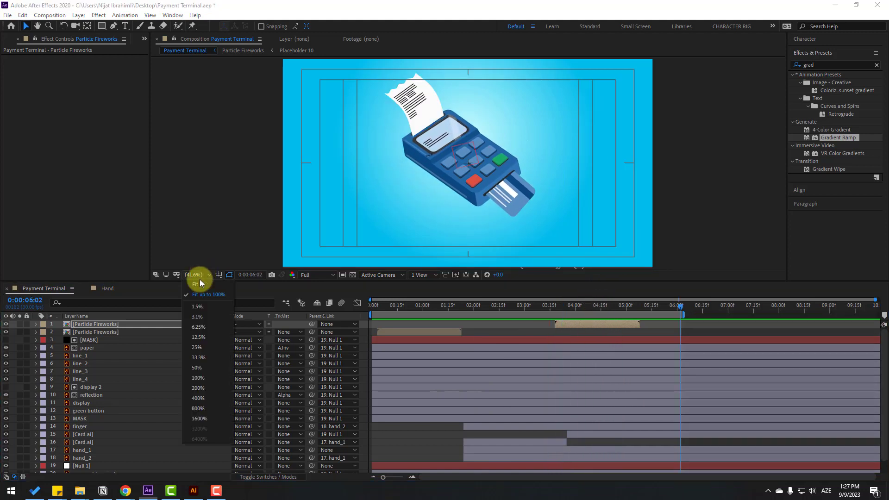
{"action": "left_click", "coordinate": [199, 364]}
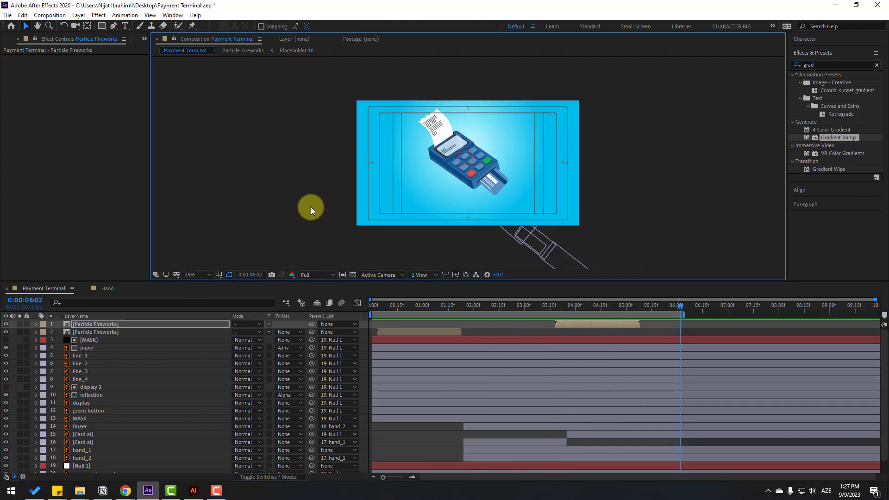
{"action": "left_click", "coordinate": [219, 275]}
{"action": "left_click", "coordinate": [224, 284]}
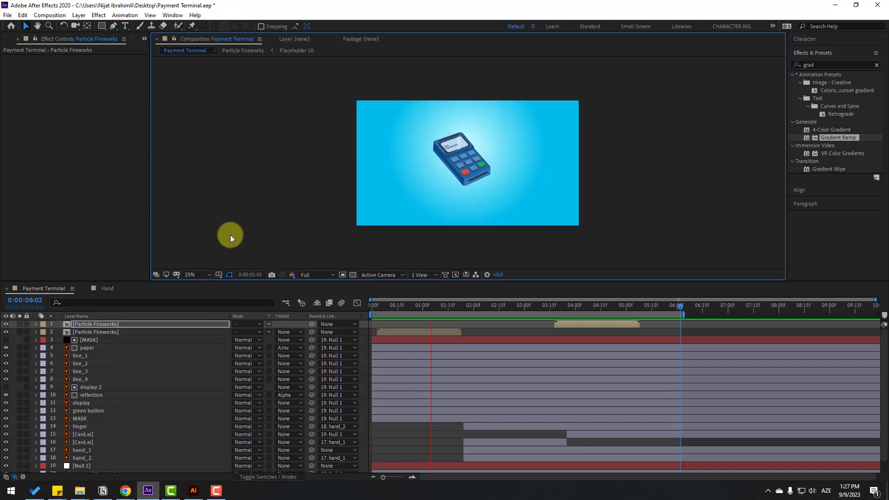